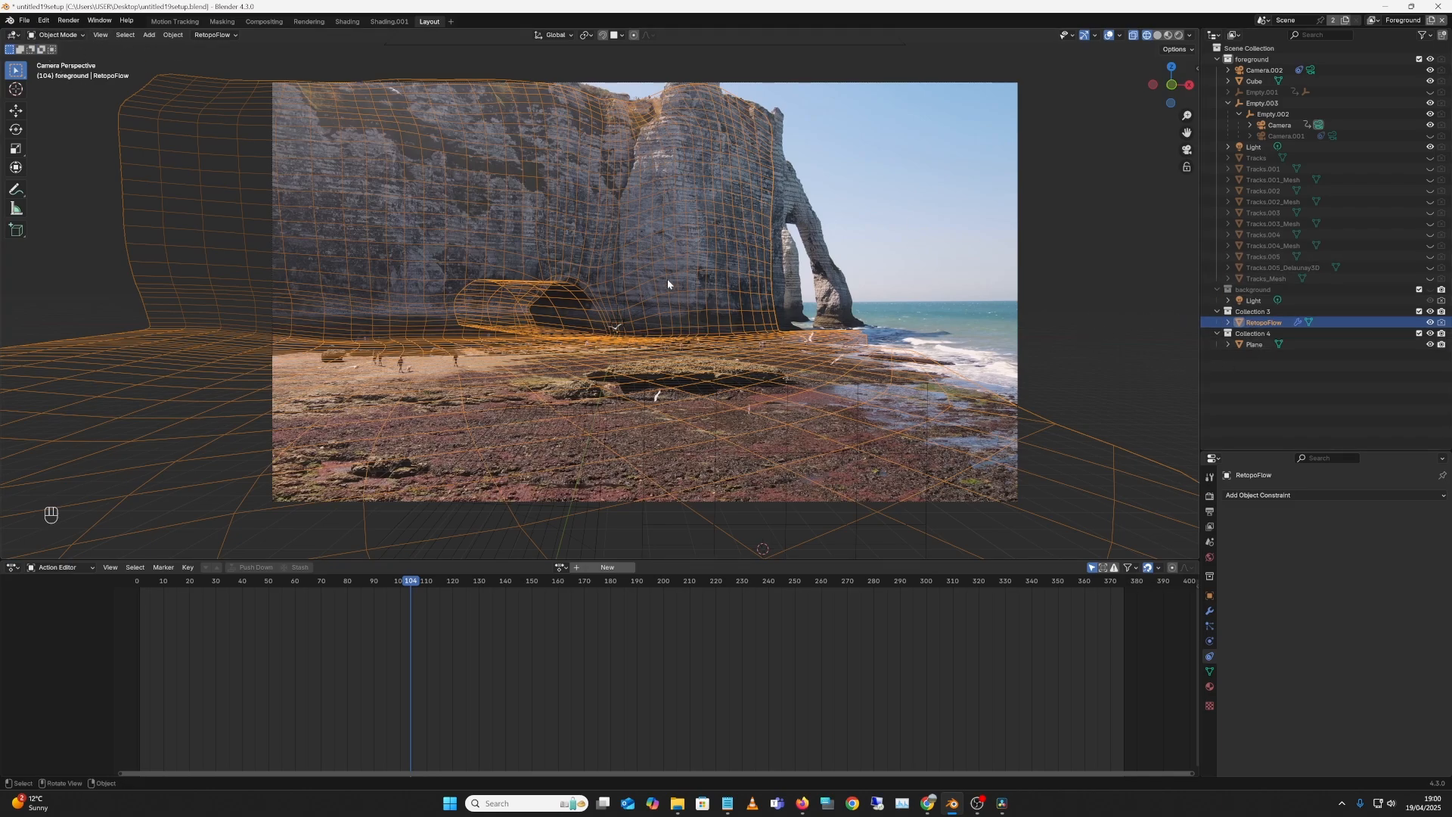
# Step: Show the RetopoFlow mesh's Object properties: location and rotation 0, scale 1.000
pyautogui.click(1209, 595)
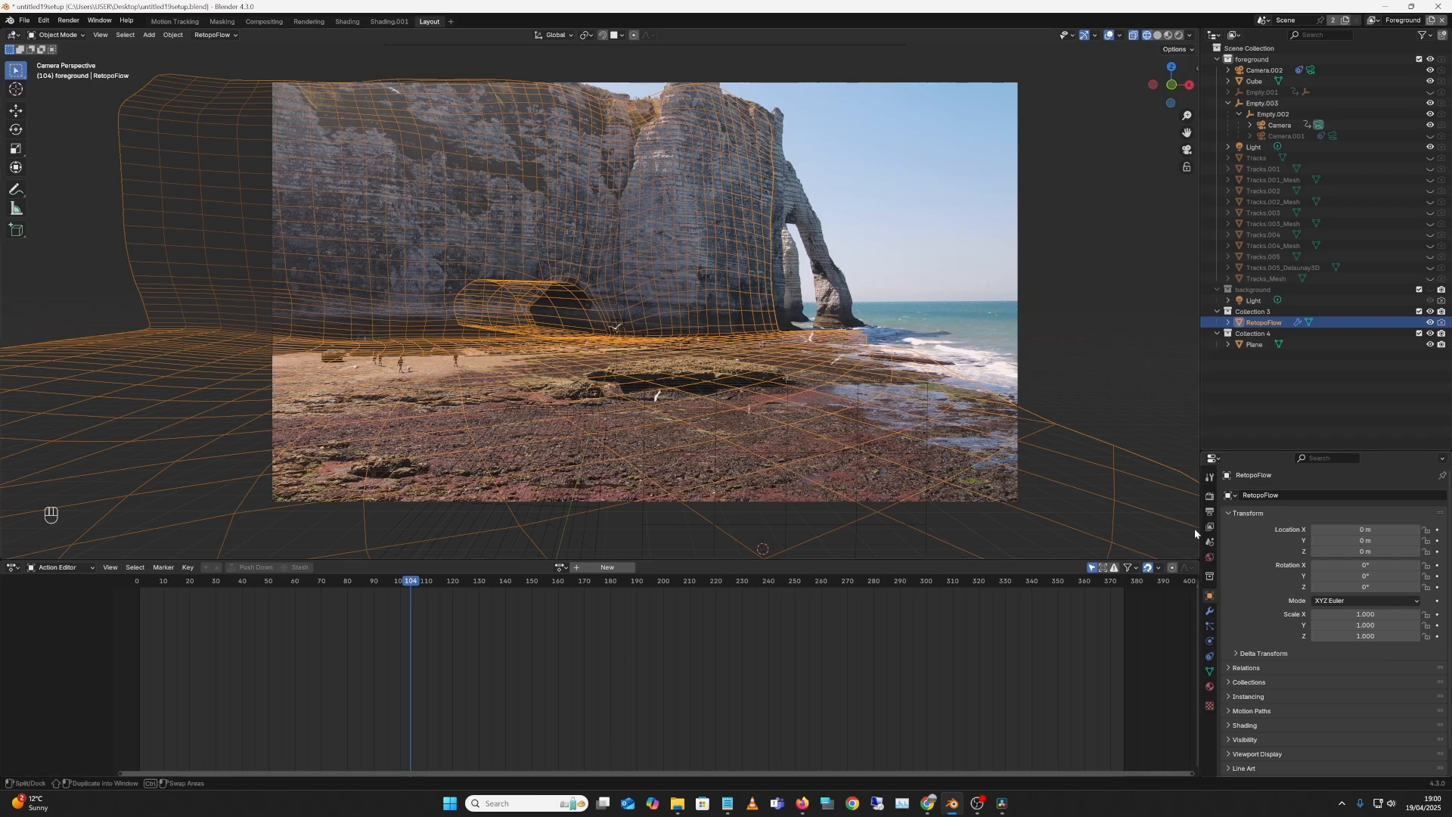
pyautogui.click(25, 20)
pyautogui.moveTo(99, 184)
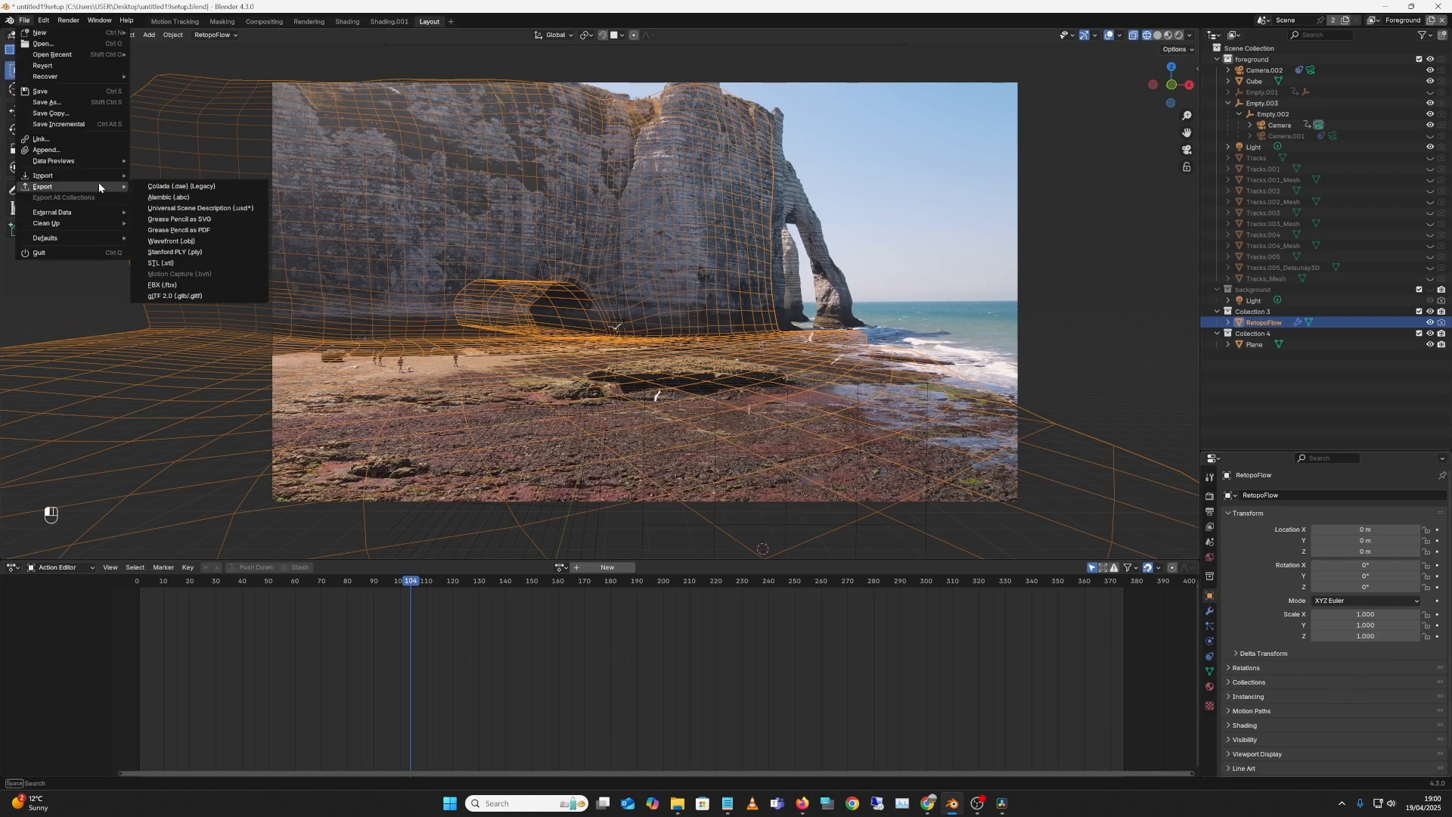
pyautogui.click(222, 242)
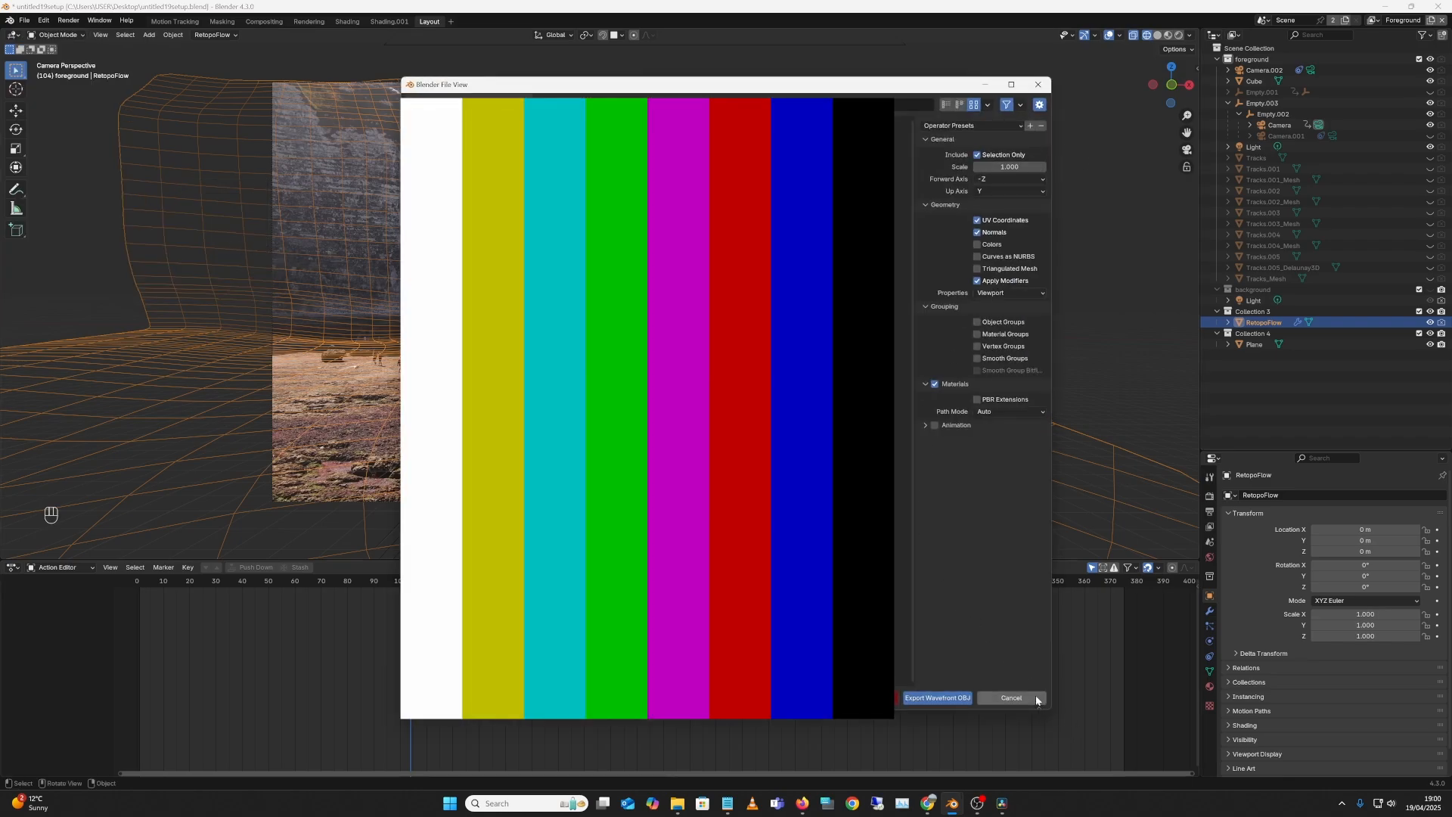
pyautogui.click(1013, 697)
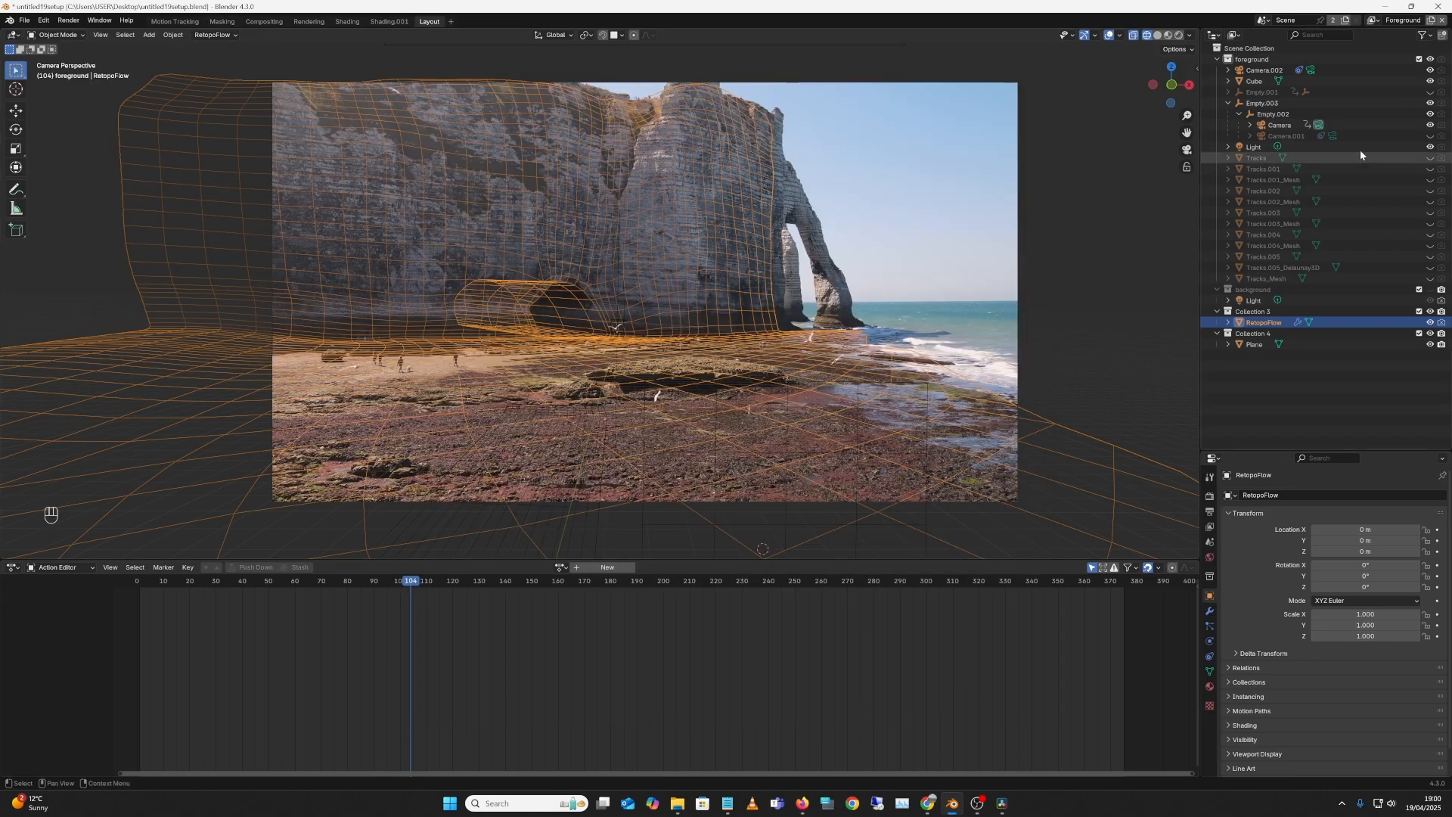
# Step: Select the tracked Camera and review its object constraints and keyframed transform values
pyautogui.click(1274, 124)
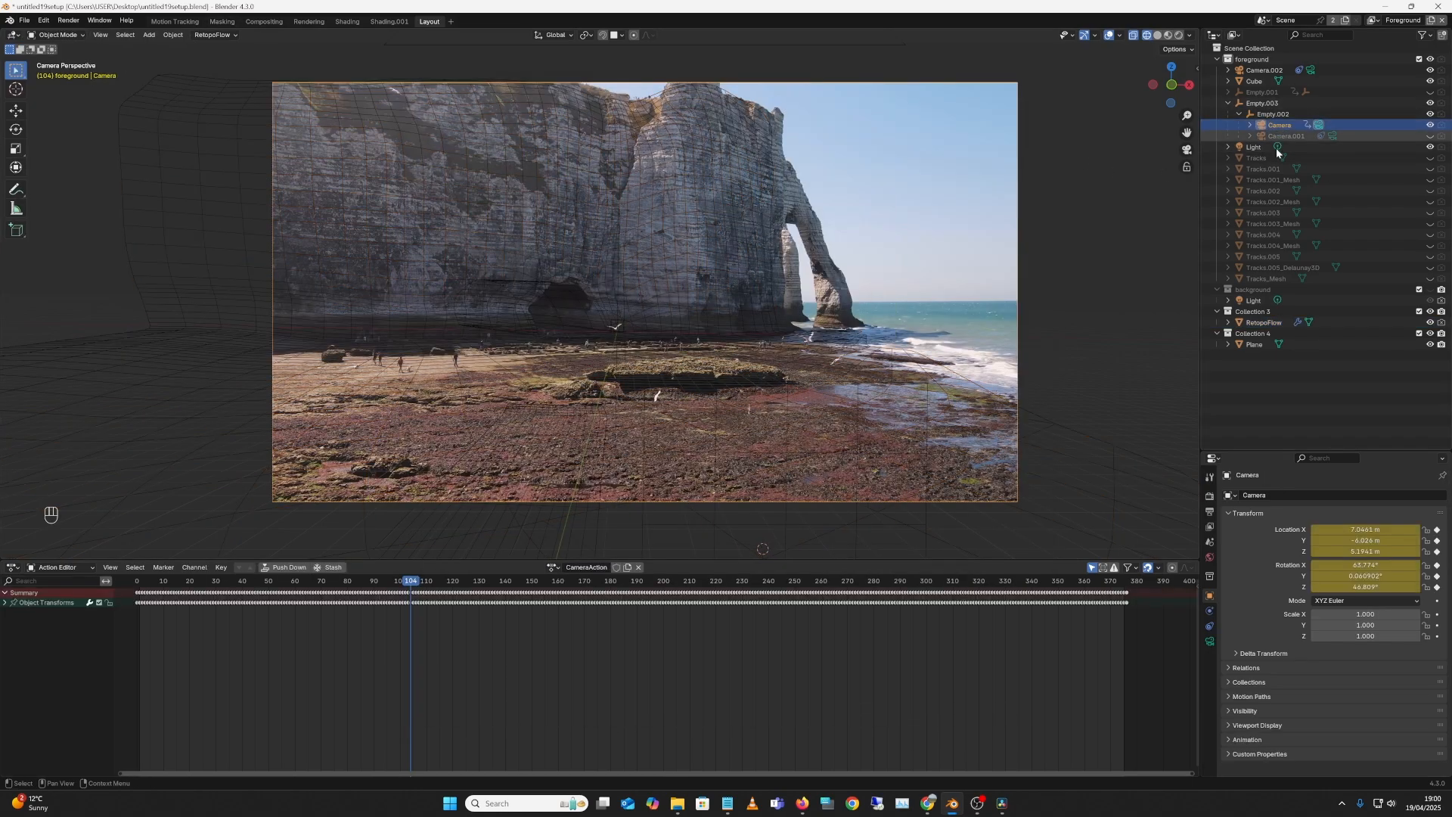
pyautogui.click(1210, 626)
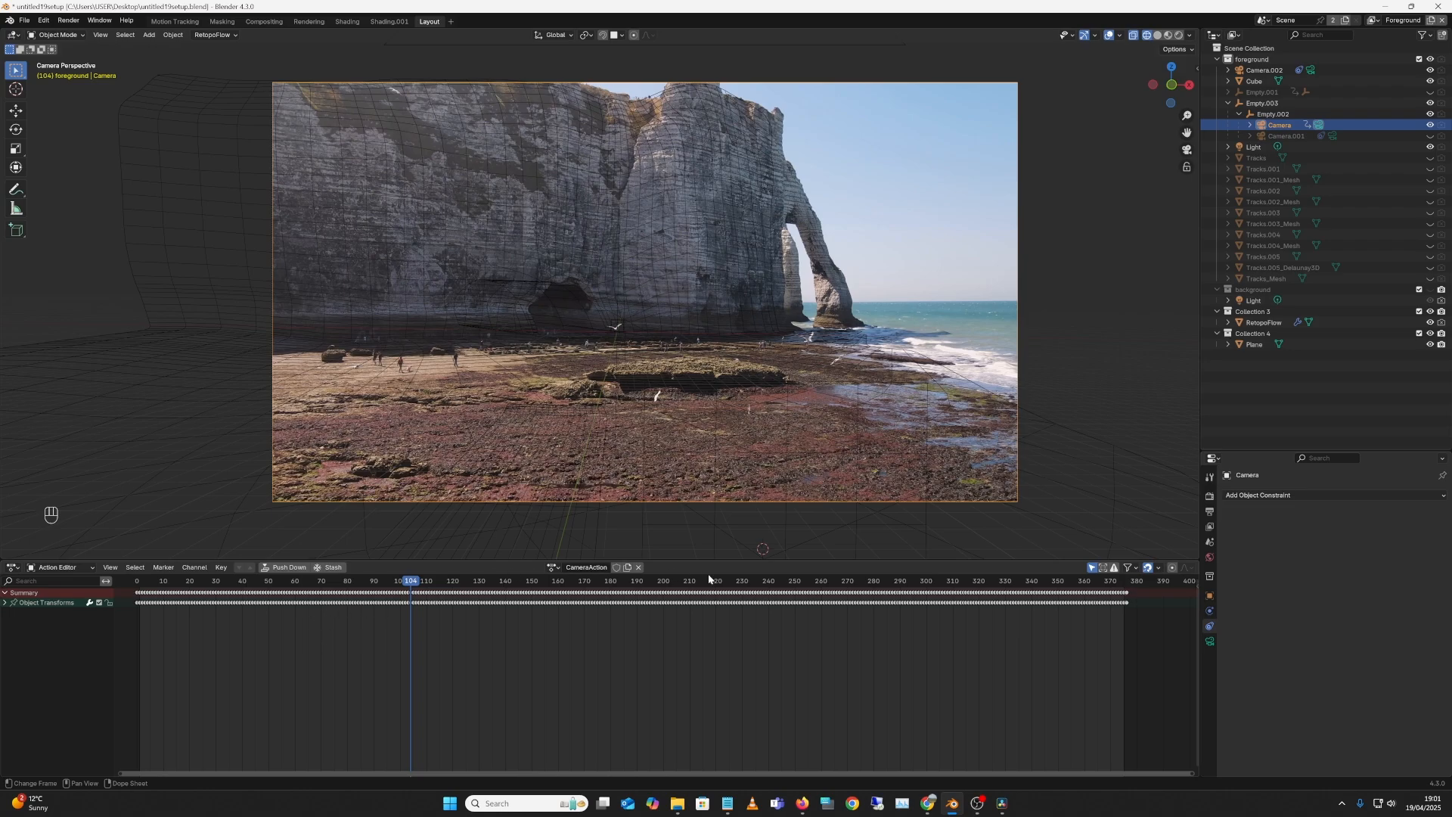
pyautogui.click(1260, 125)
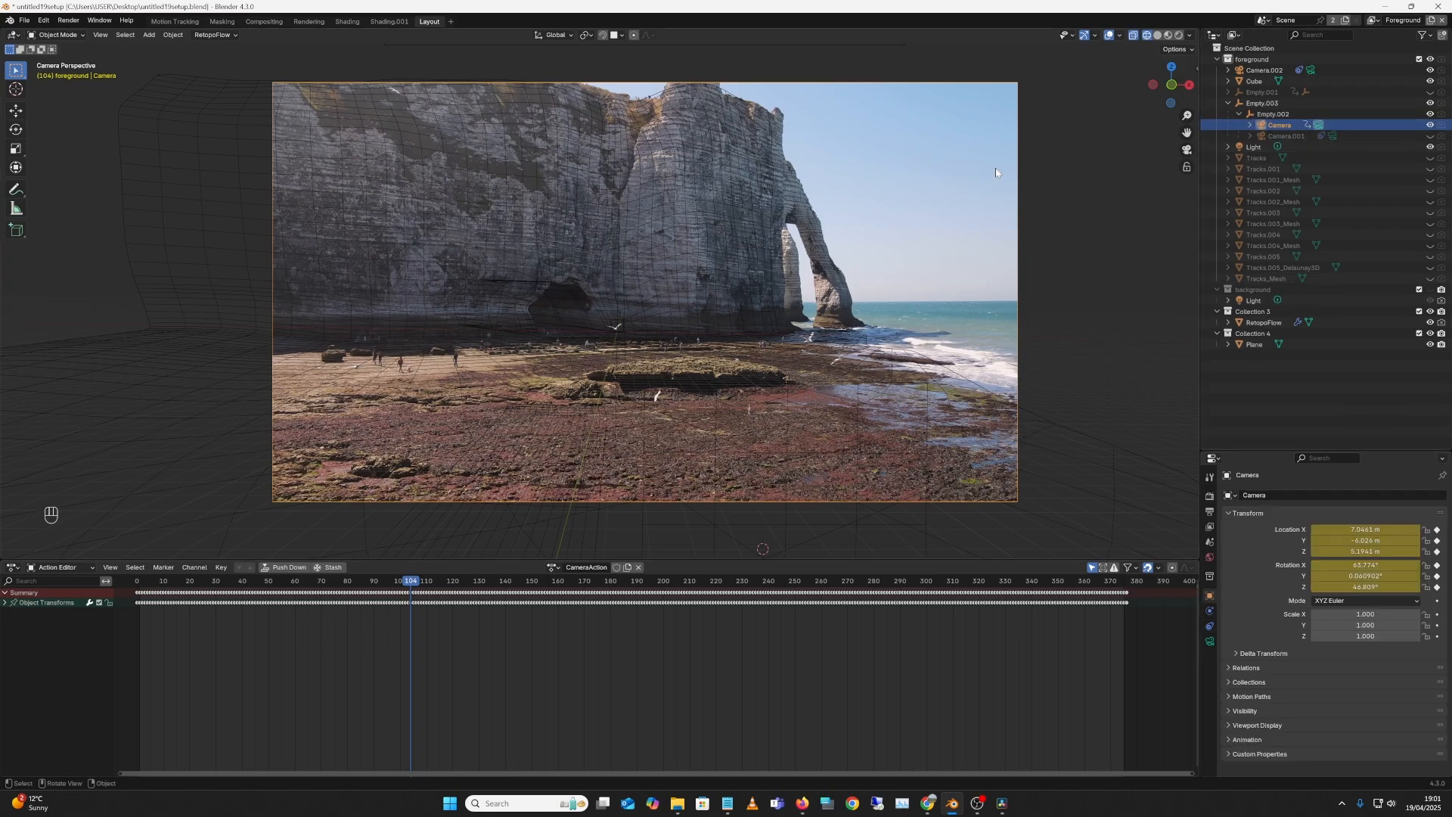
# Step: Open the File > Export > Alembic (.abc) window, then cancel without exporting
pyautogui.click(25, 21)
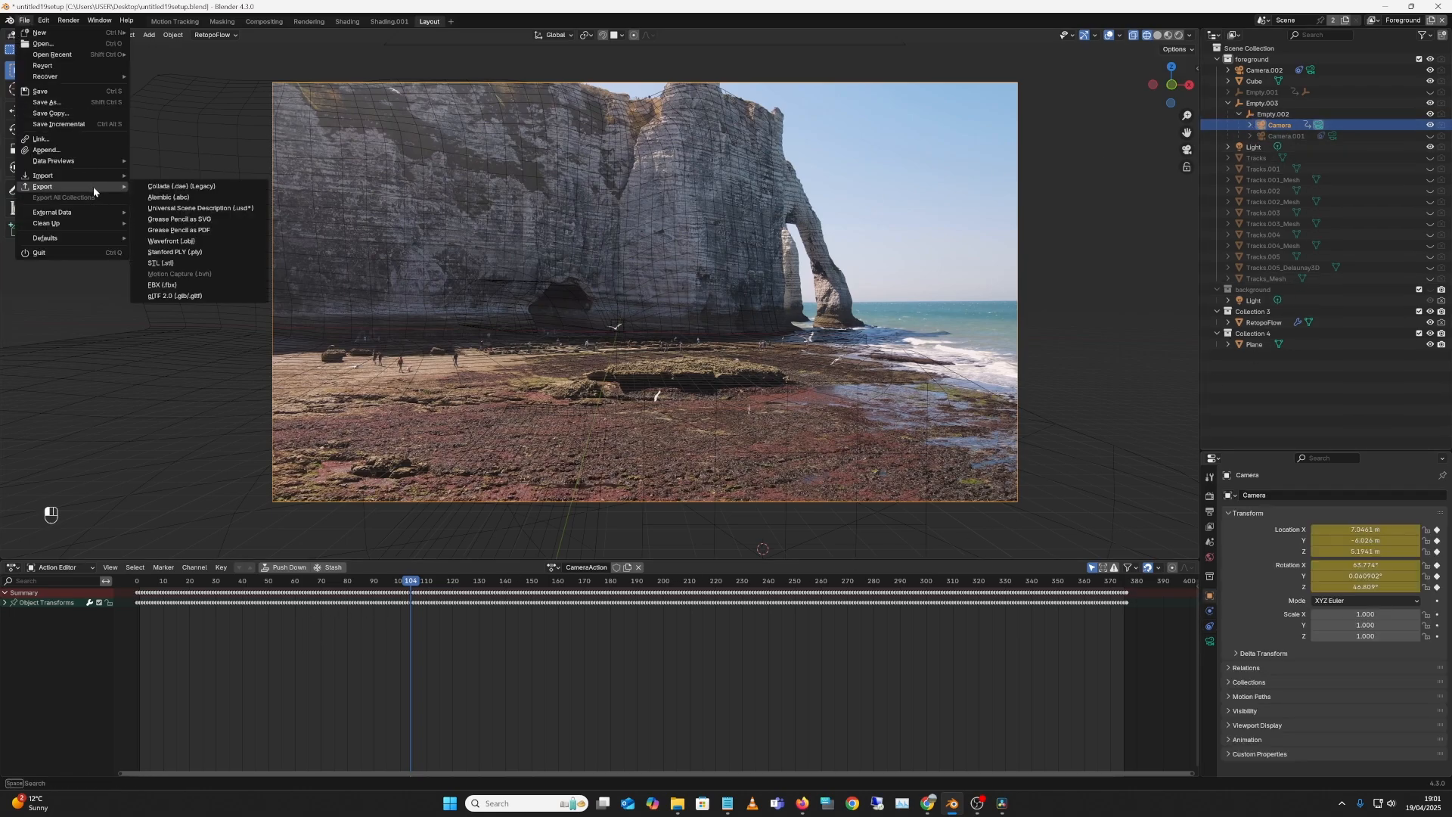
pyautogui.click(220, 197)
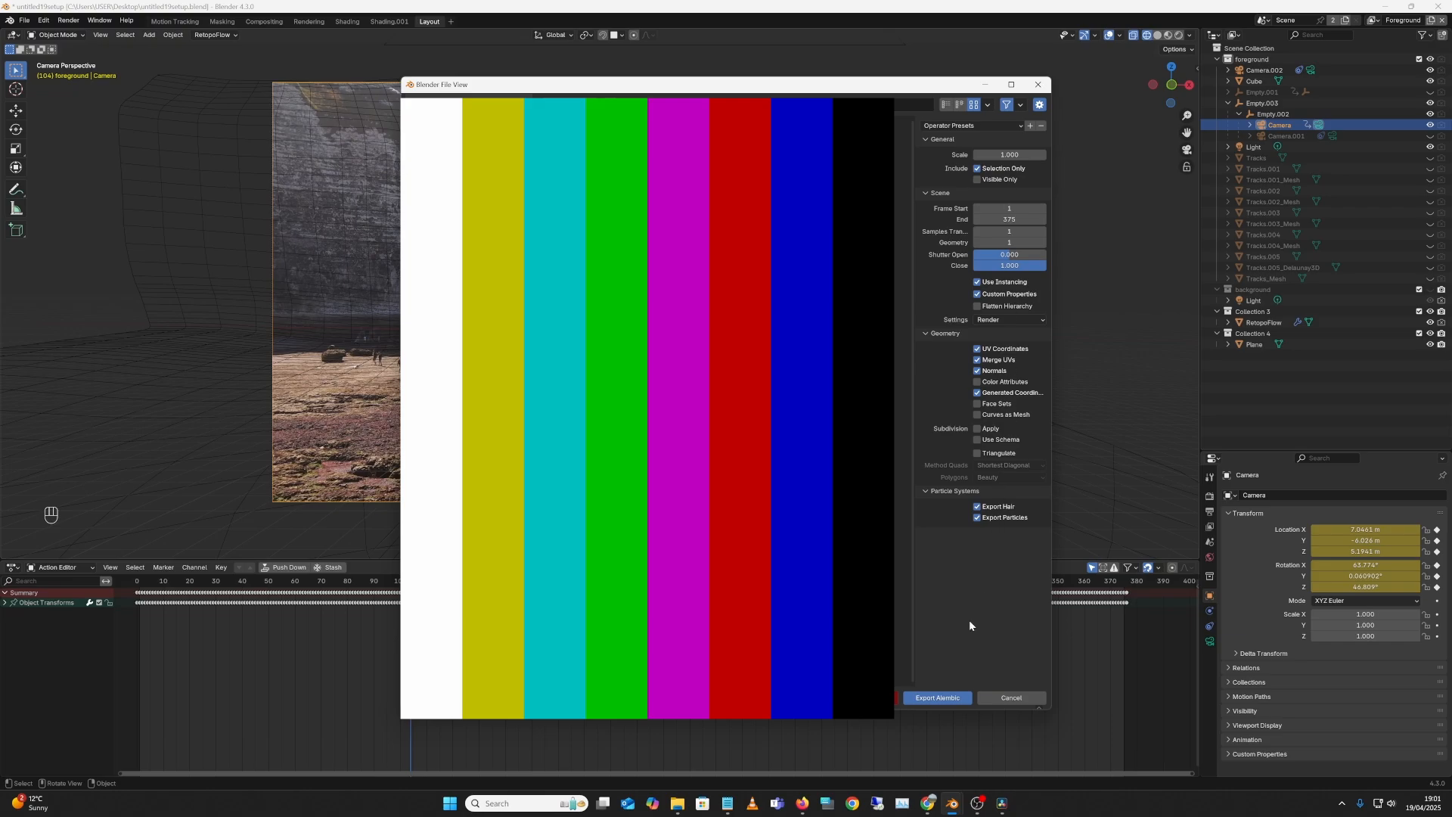
pyautogui.click(1024, 700)
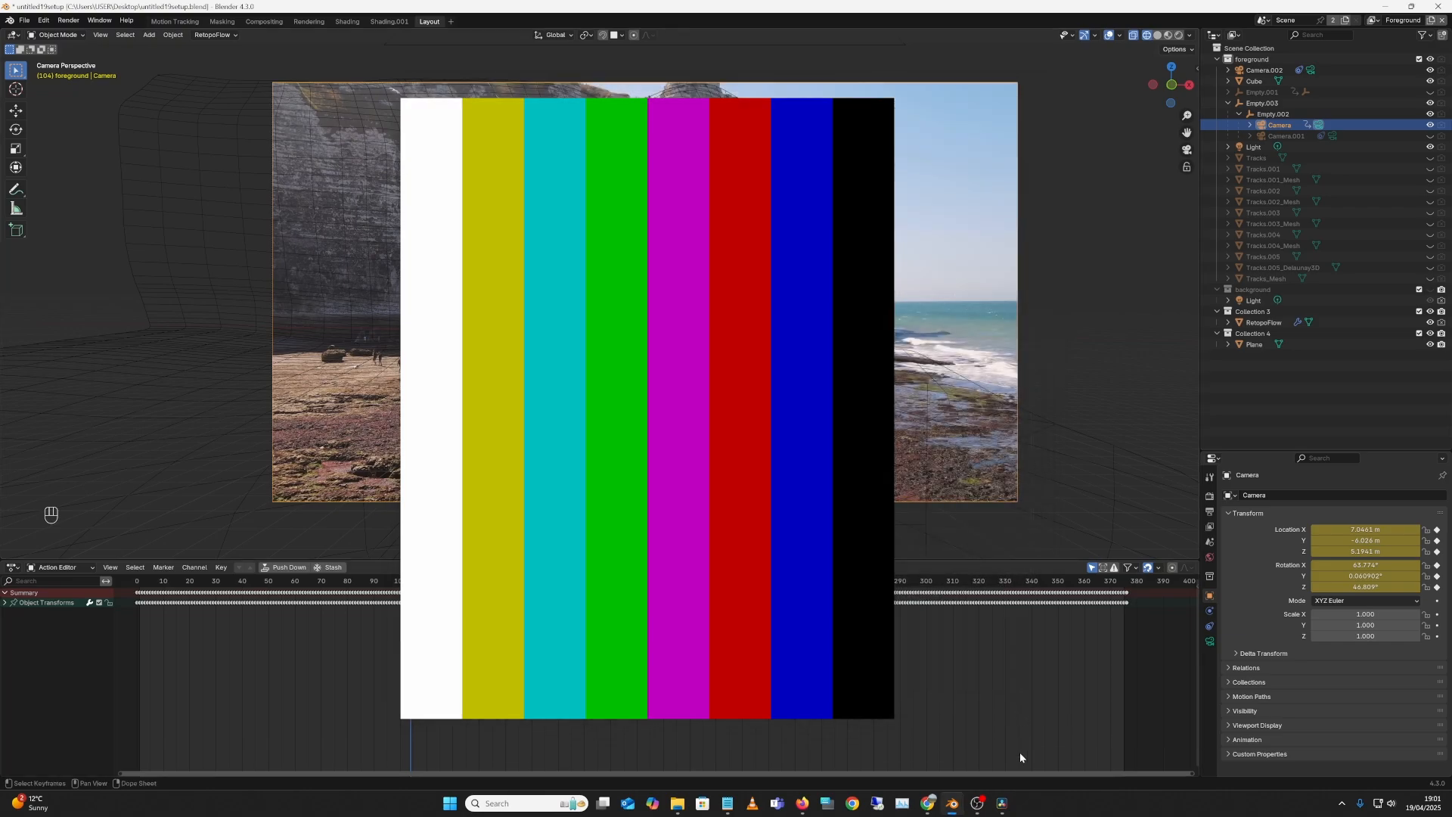
# Step: In DaVinci Resolve, add the YOUTUBE_DRONE image sequence to the Media Pool
pyautogui.click(1002, 806)
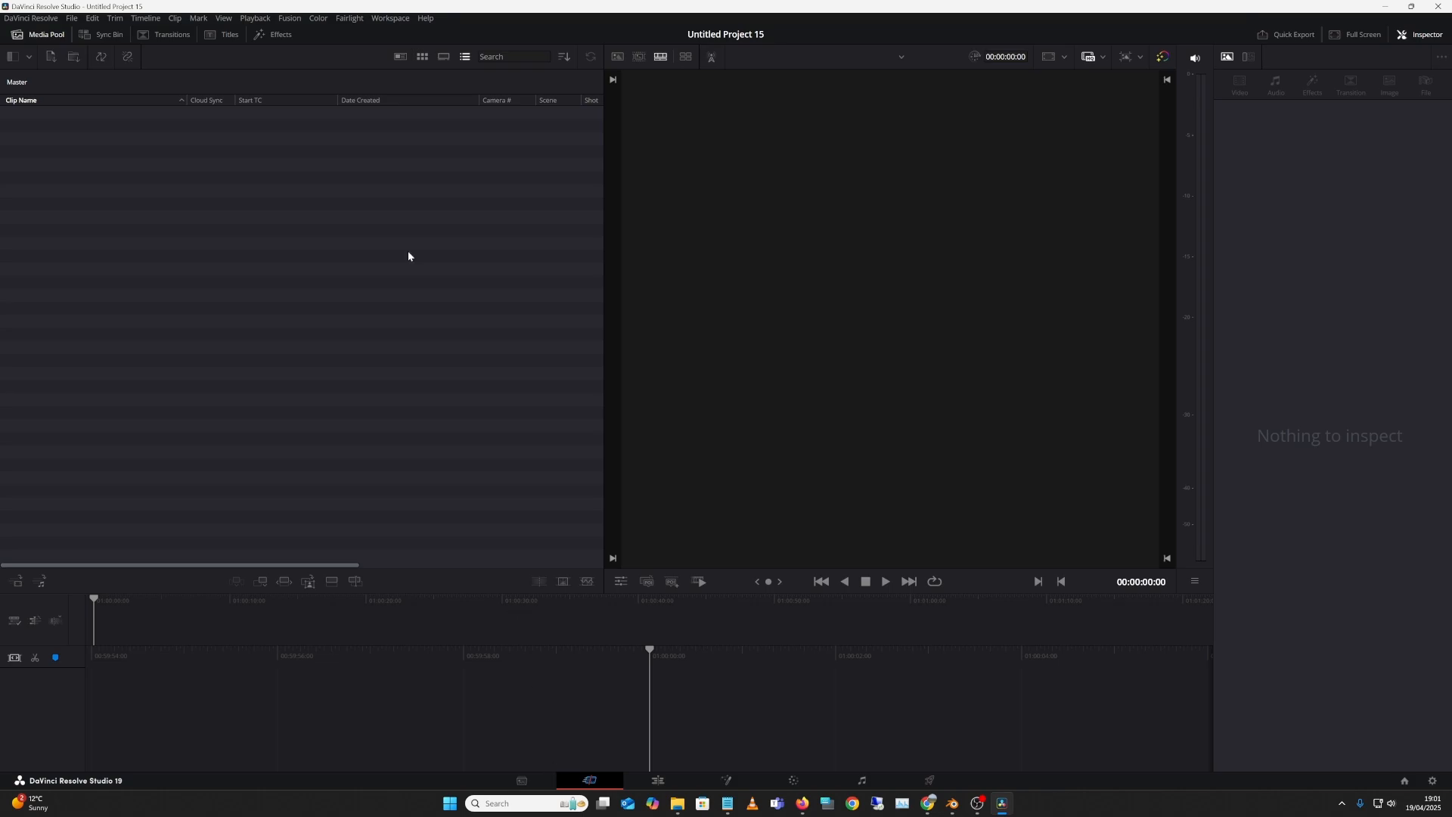
pyautogui.rightClick(388, 211)
pyautogui.moveTo(378, 119); pyautogui.dragTo(561, 700)
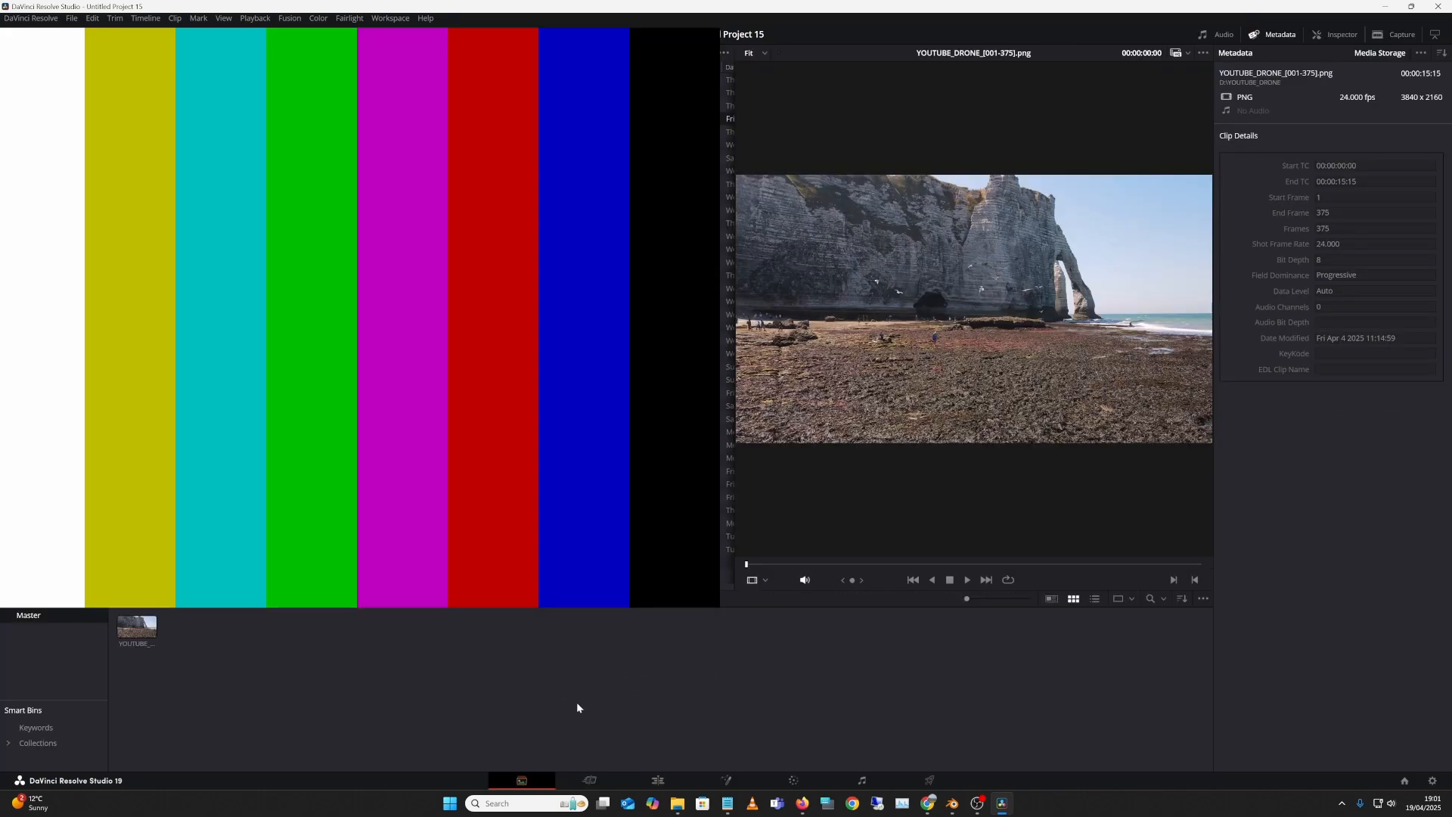
# Step: Place the drone clip on new Timeline 1, scrub it, and open it in Fusion
pyautogui.click(609, 779)
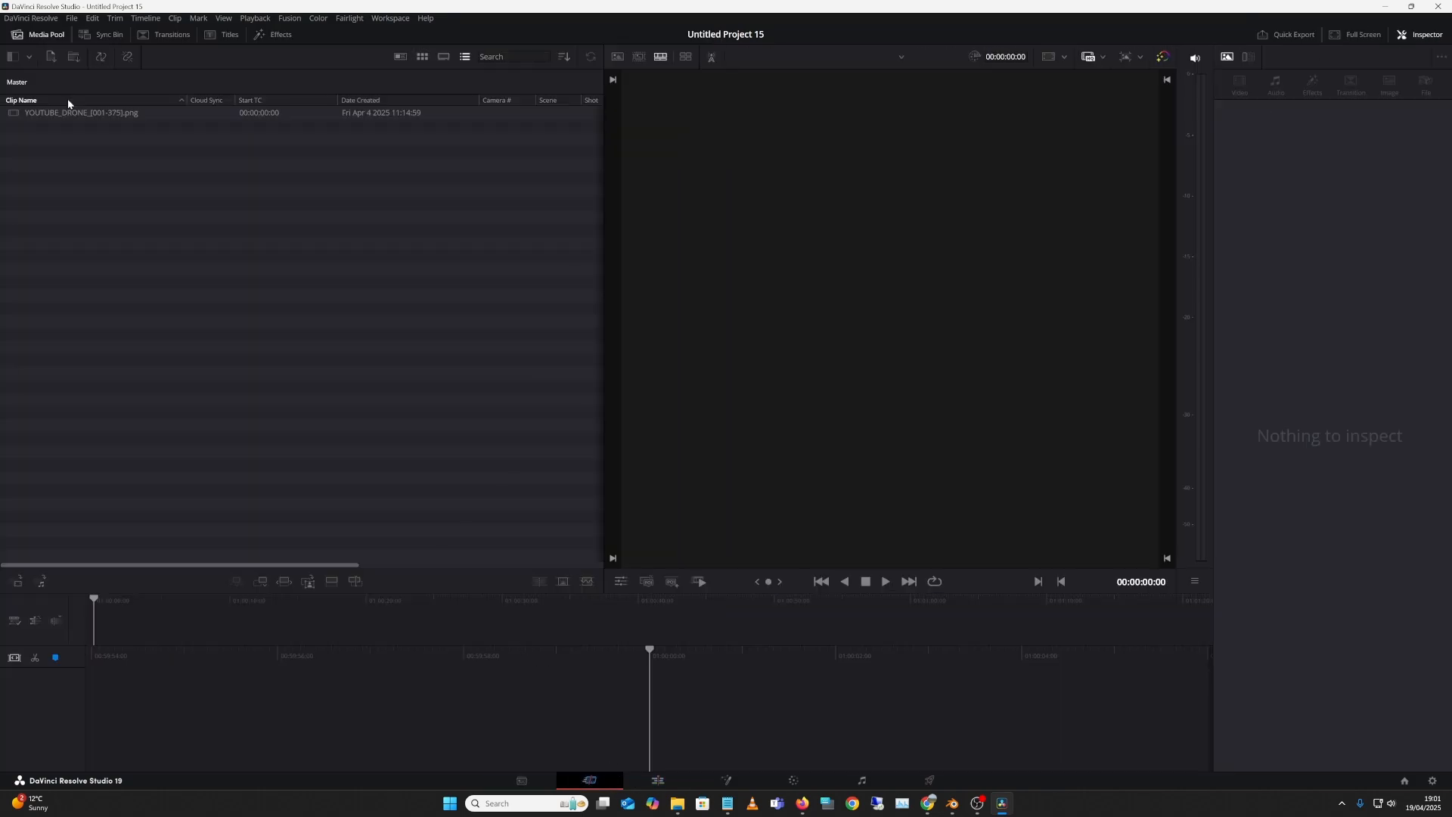
pyautogui.moveTo(72, 113); pyautogui.dragTo(509, 758)
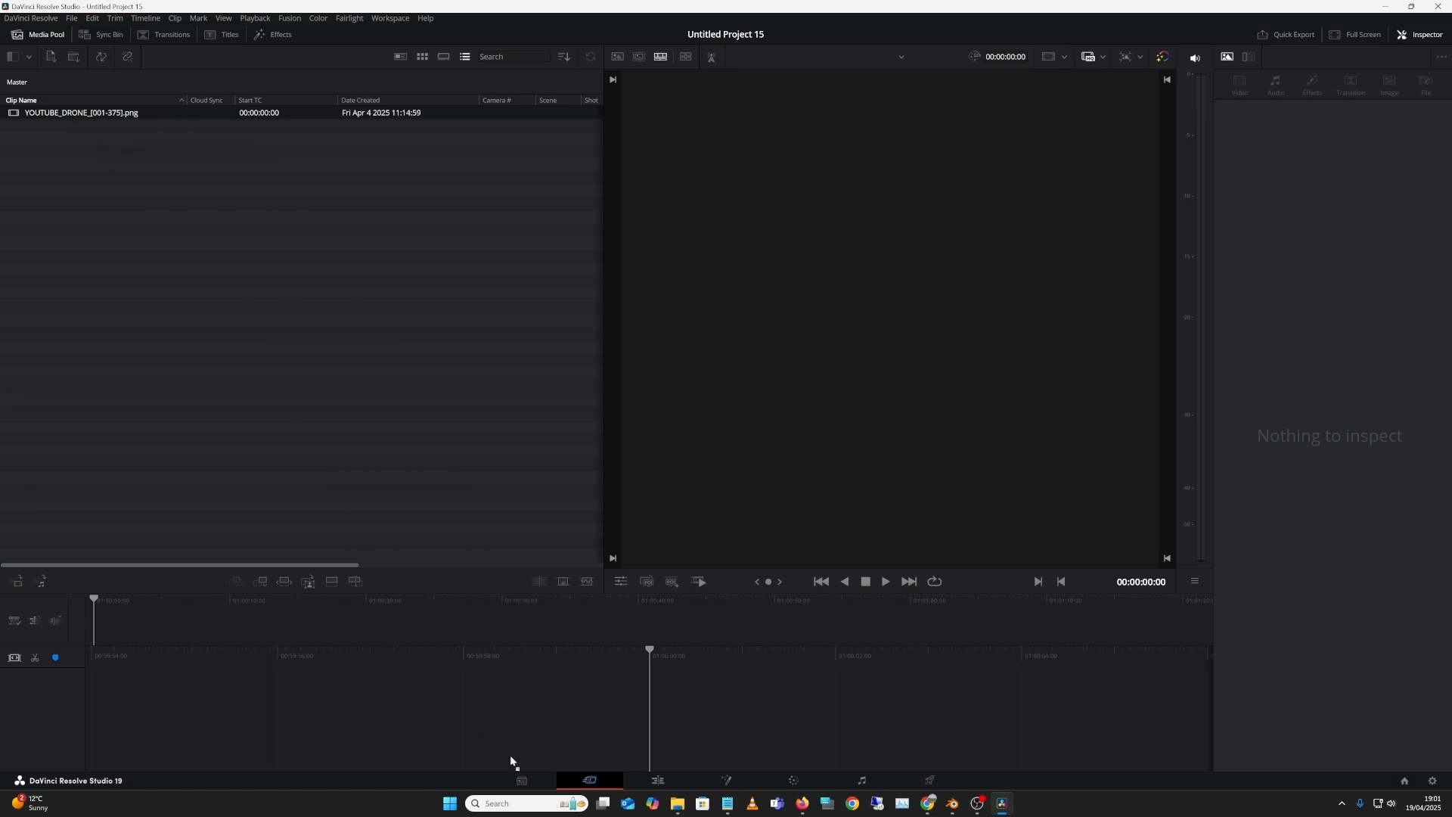
pyautogui.moveTo(707, 652); pyautogui.dragTo(30, 769)
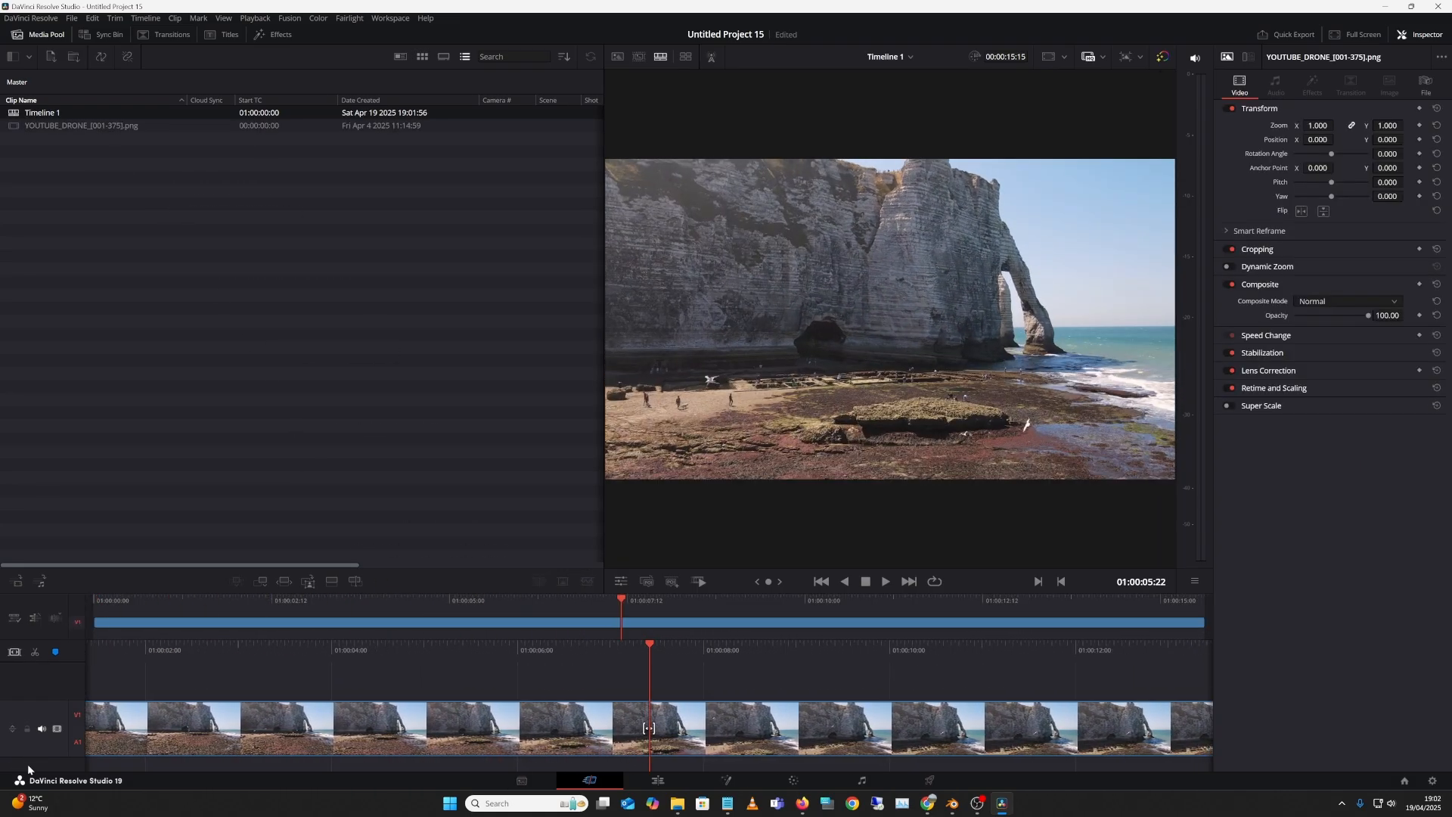
pyautogui.click(724, 784)
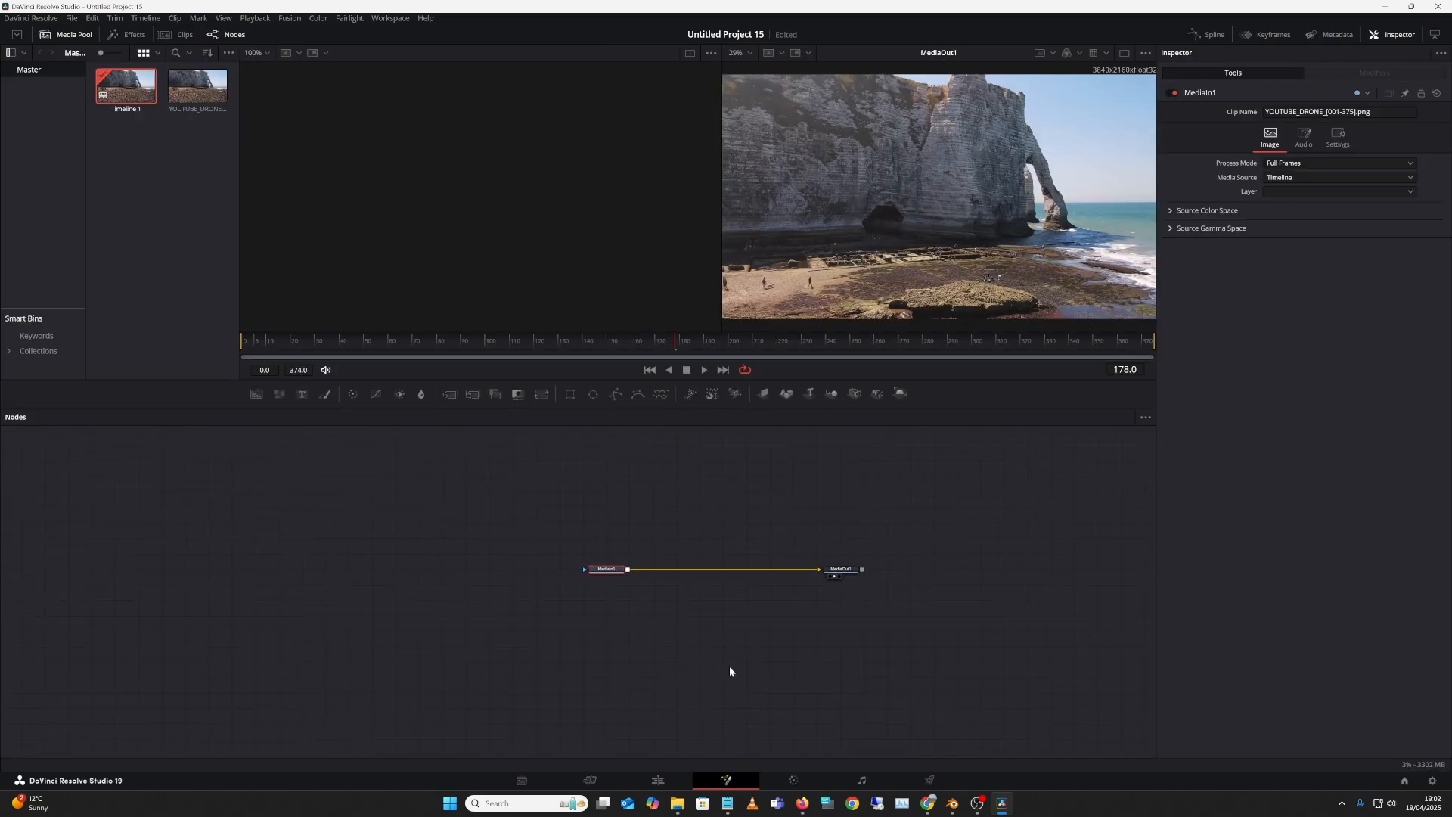
# Step: Import untitled2setup.abc through Fusion > Import > Alembic Scene, with Cameras at 24 fps
pyautogui.scroll(2, 769, 603)
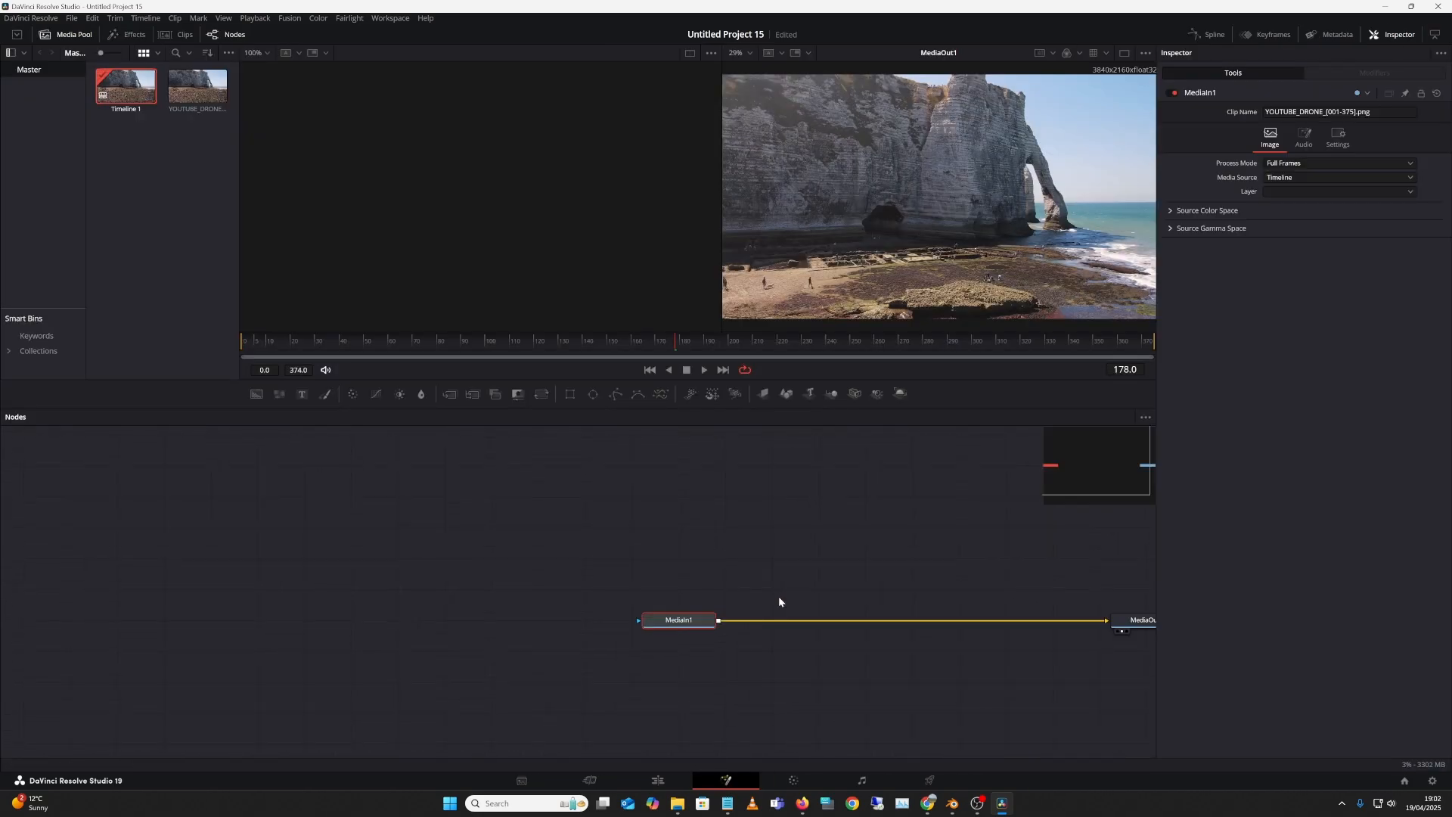
pyautogui.moveTo(700, 577); pyautogui.dragTo(350, 588)
pyautogui.scroll(1, 525, 533)
pyautogui.scroll(-1, 533, 509)
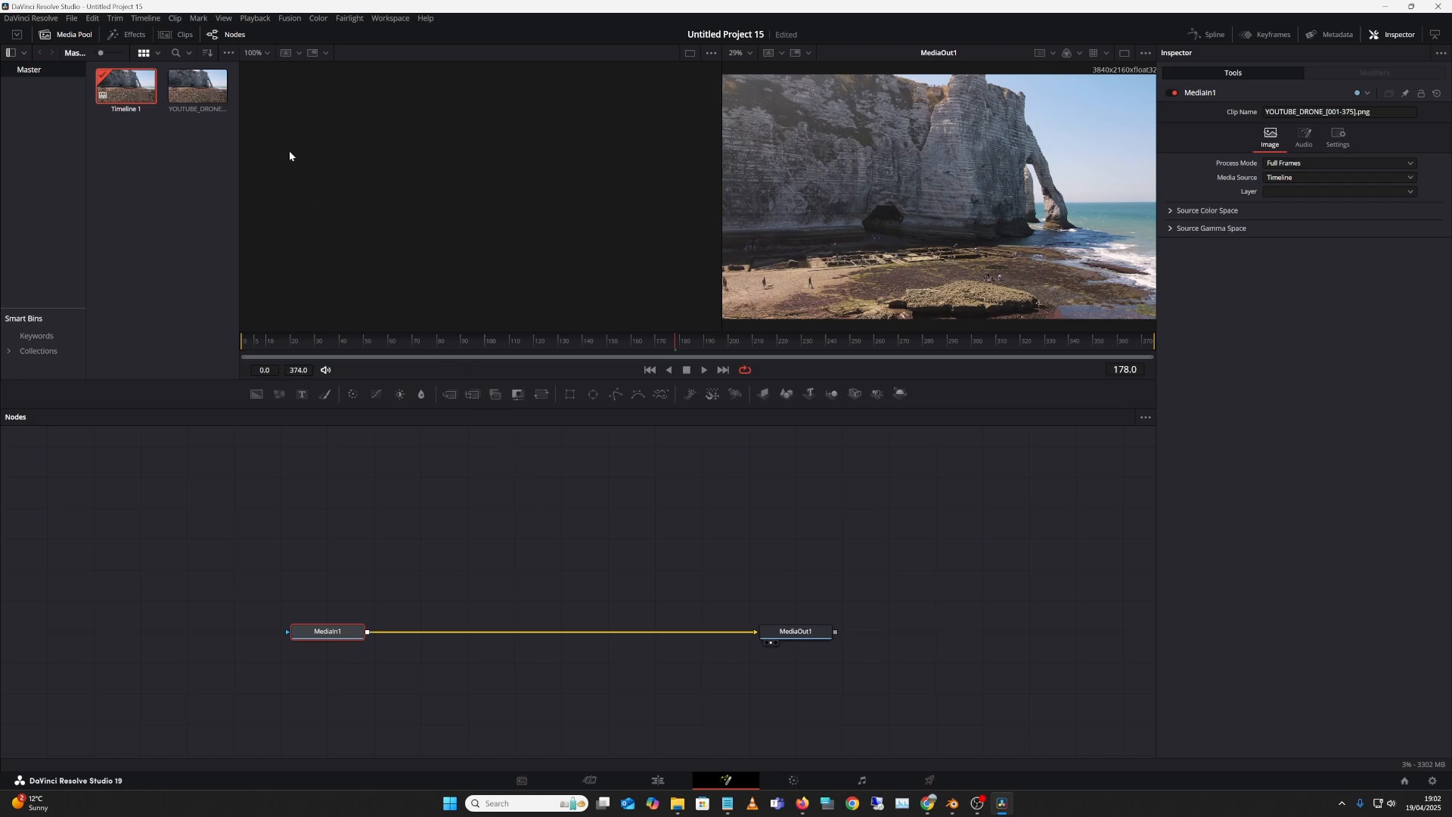
pyautogui.click(290, 18)
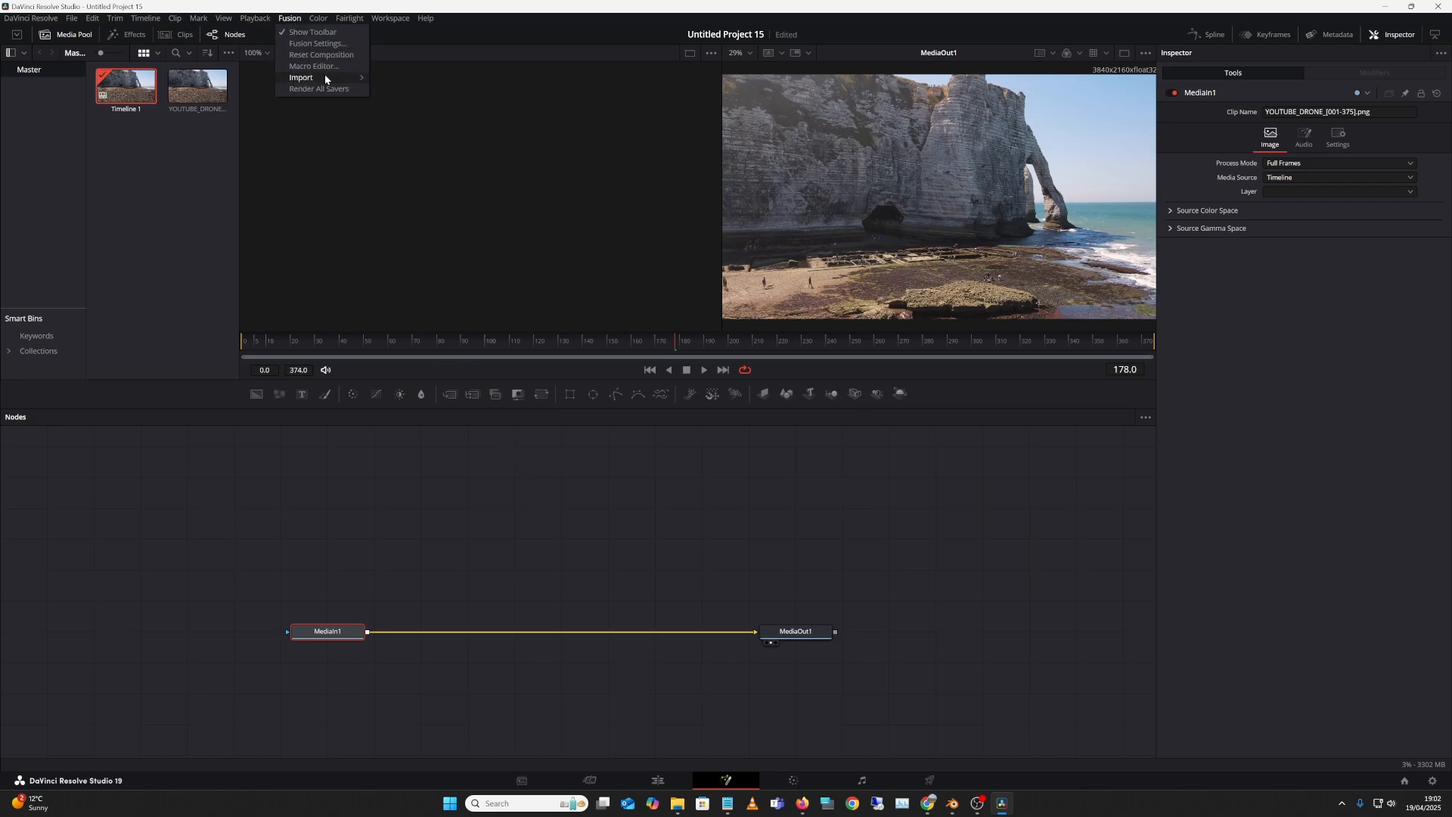
pyautogui.moveTo(326, 78)
pyautogui.click(428, 82)
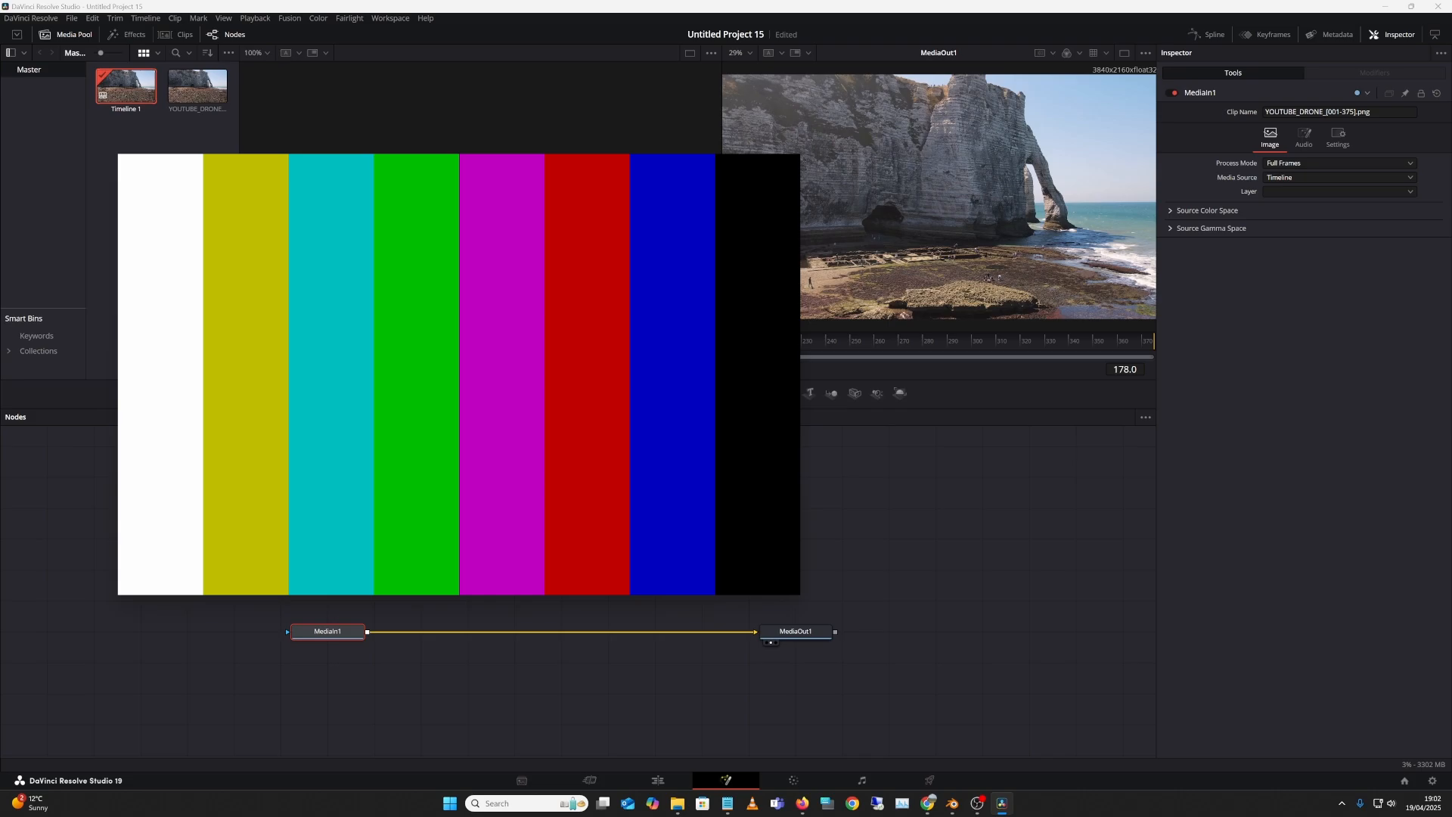
pyautogui.click(690, 576)
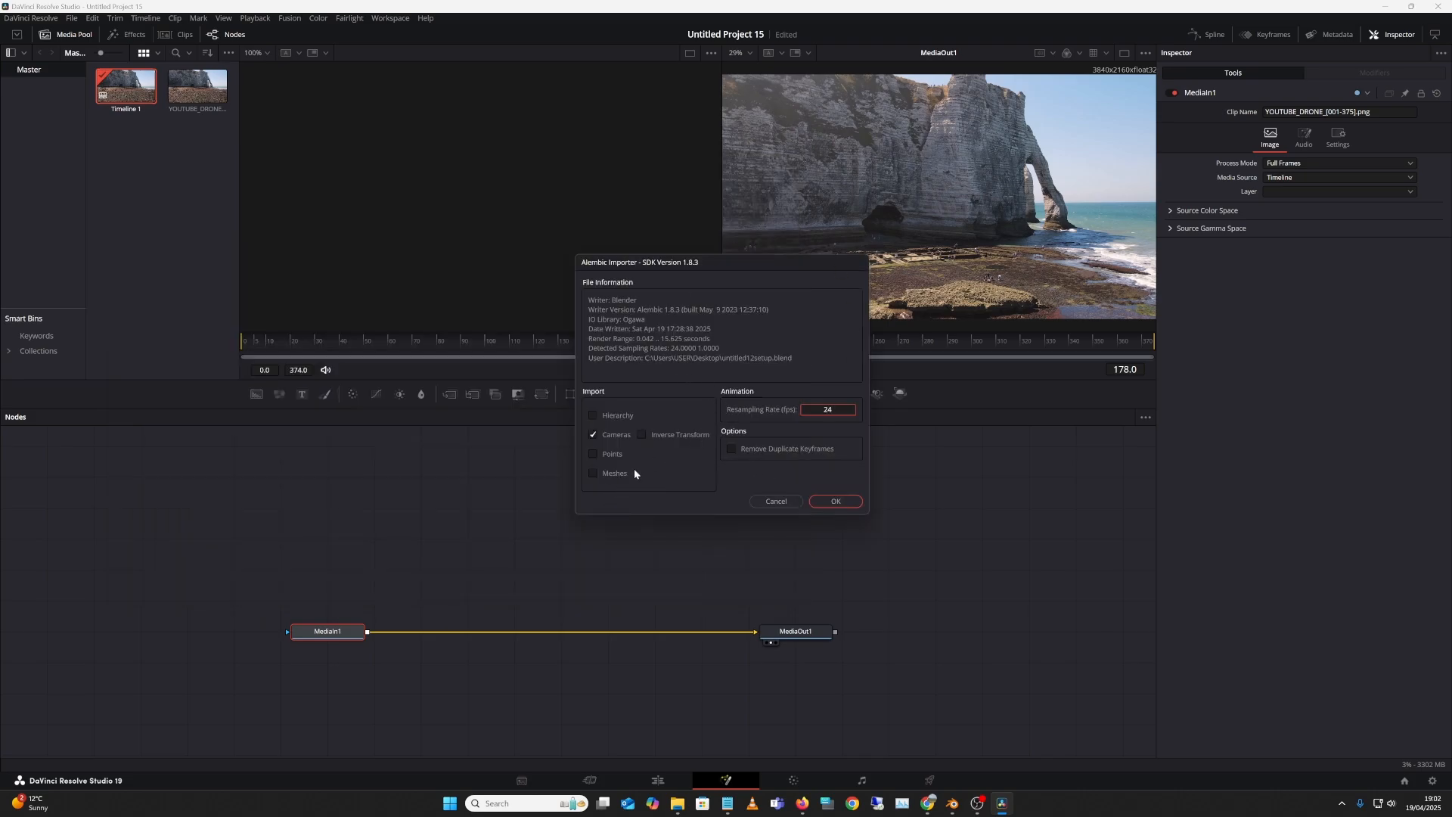
pyautogui.click(835, 500)
# Step: Move the imported nodes above MediaIn1 and delete the Transform3D1 node
pyautogui.moveTo(444, 601); pyautogui.dragTo(563, 503)
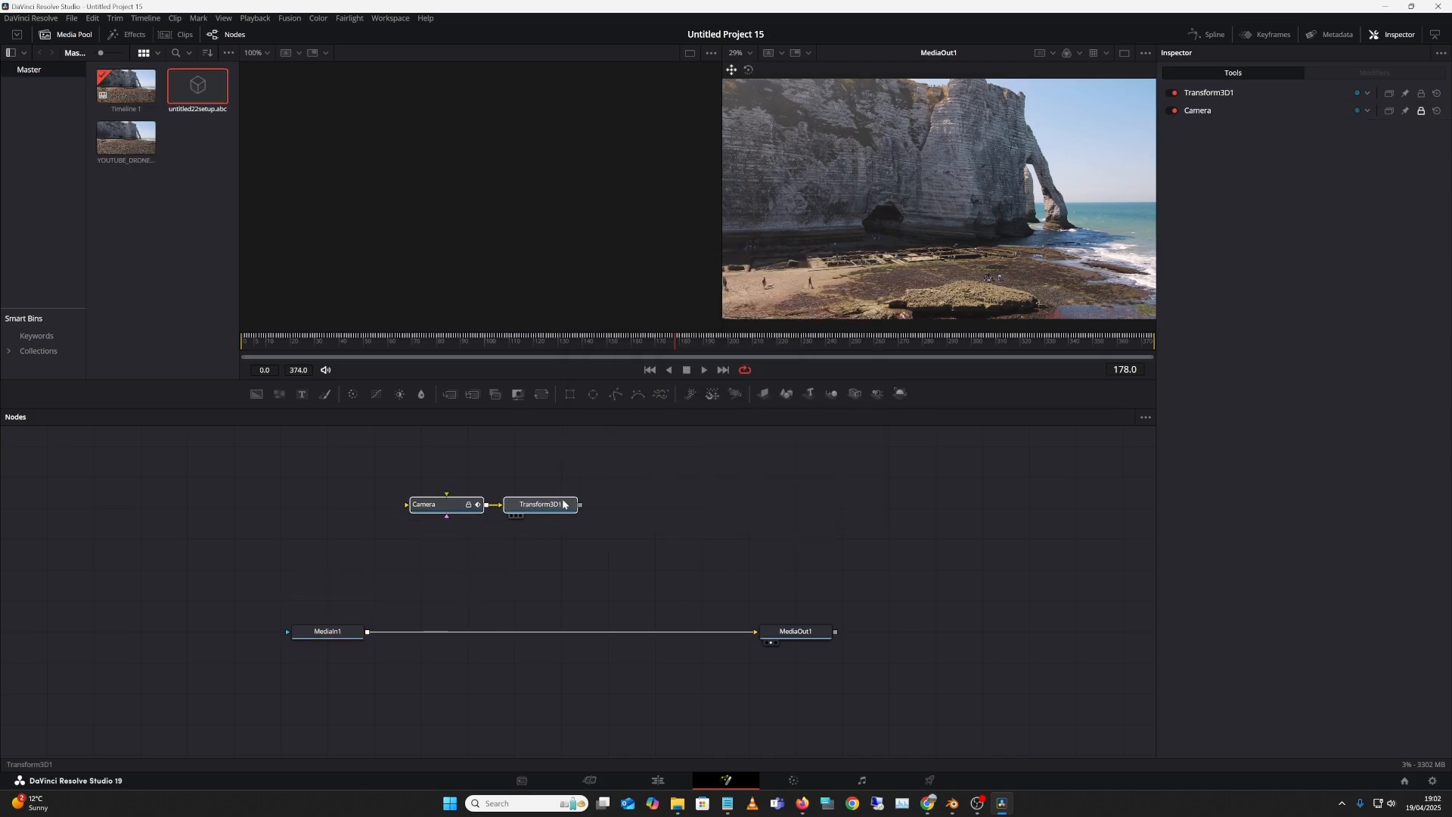
pyautogui.click(563, 503)
pyautogui.press('Delete')
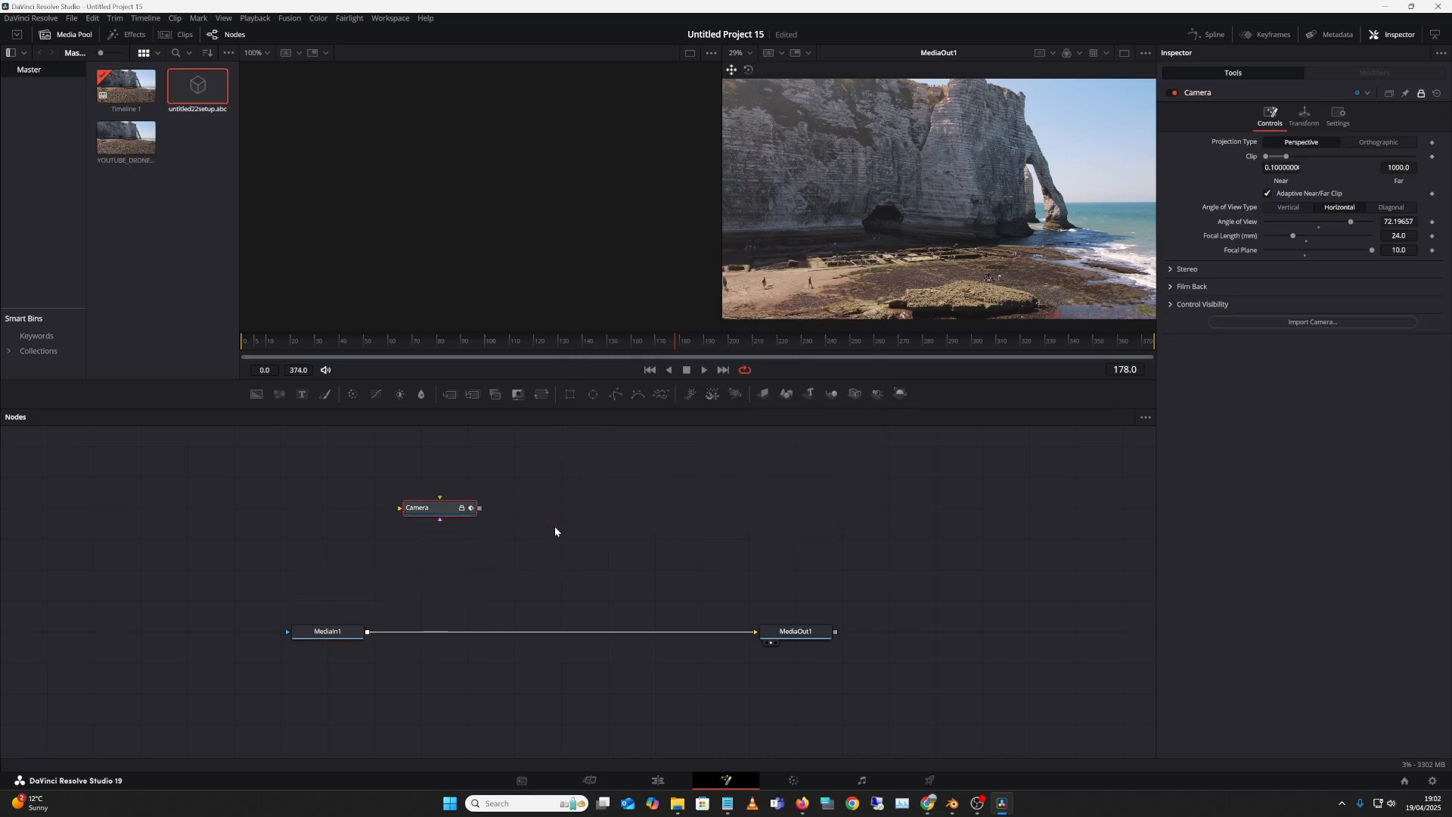
# Step: Drag mesh.obj from the Media Pool into the comp as an FBXMesh3D1 node
pyautogui.click(554, 529)
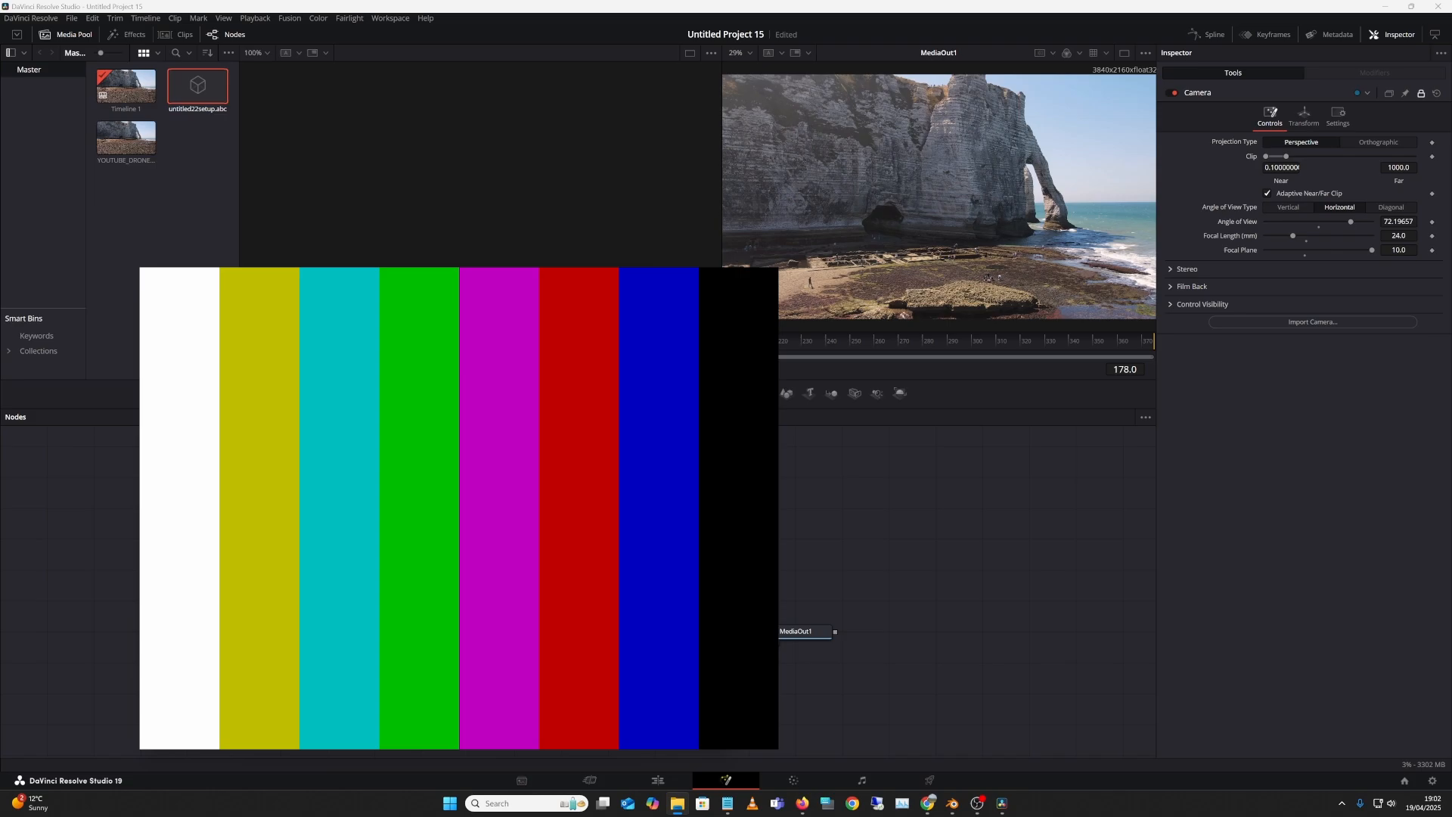
pyautogui.moveTo(459, 453); pyautogui.dragTo(398, 556)
pyautogui.click(877, 573)
# Step: Add a Merge 3D node to the comp through the 'MERGE' tool search
pyautogui.hotkey('shift', 'space')
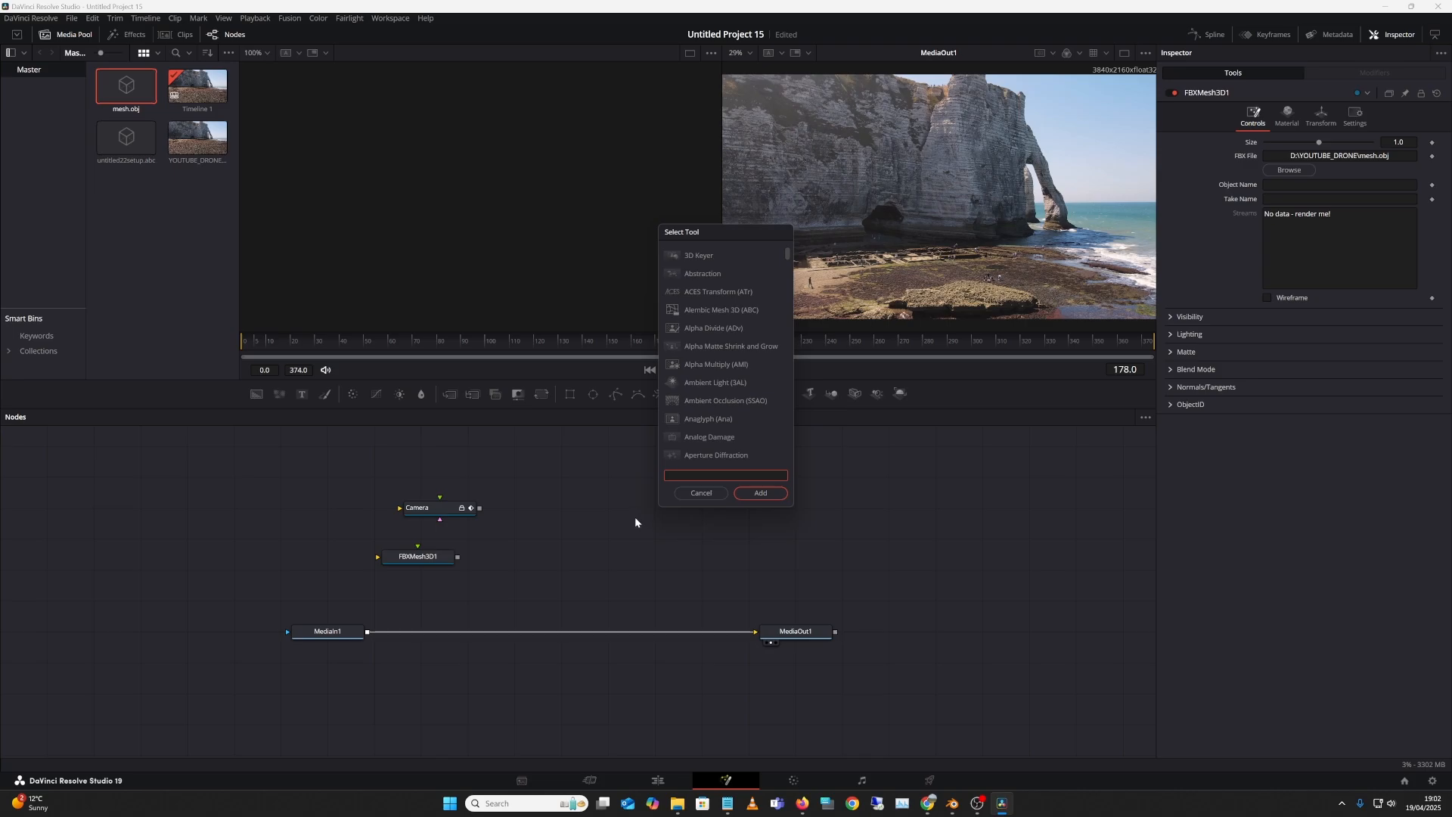
pyautogui.write('MER')
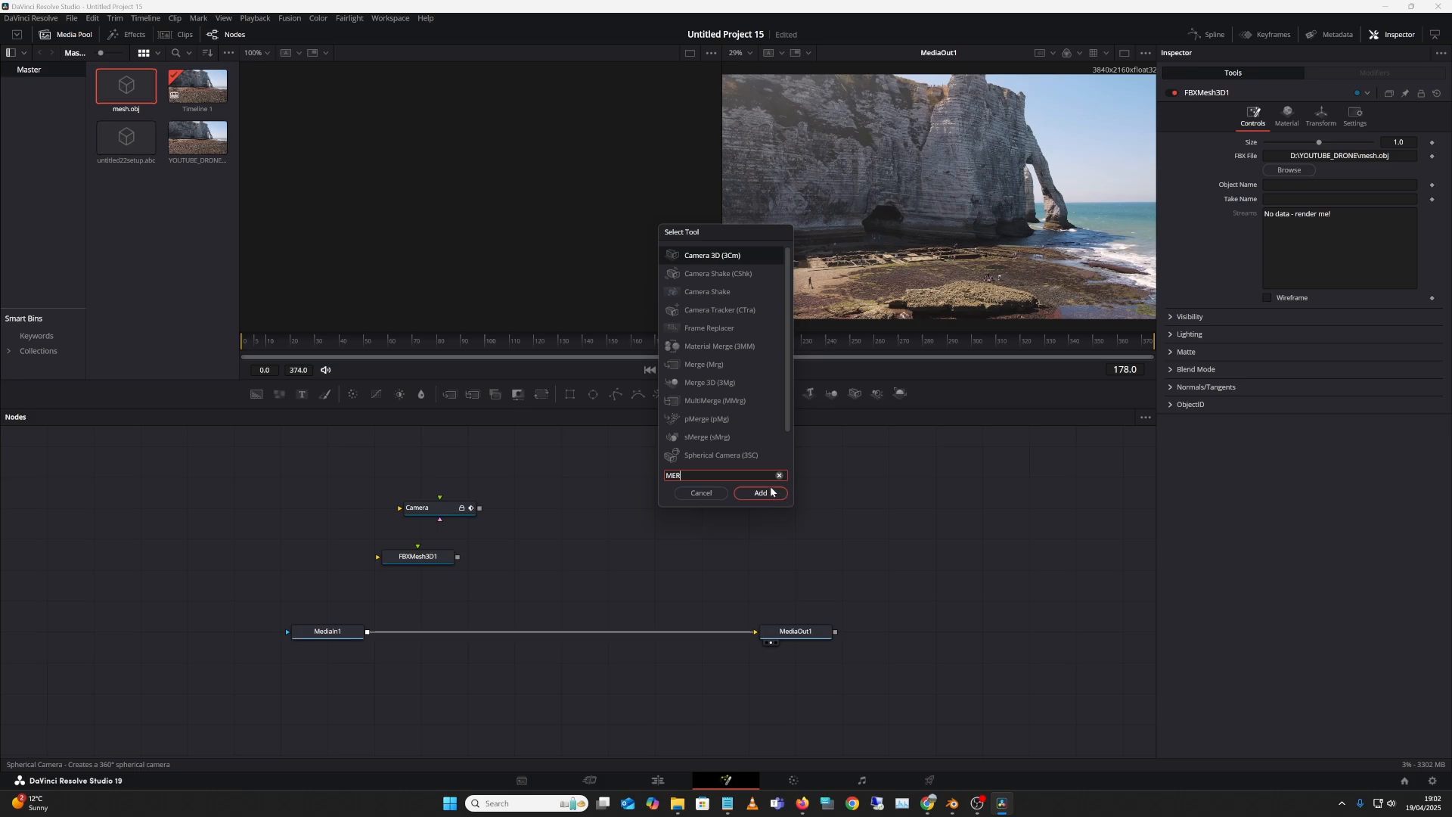
pyautogui.write('GE')
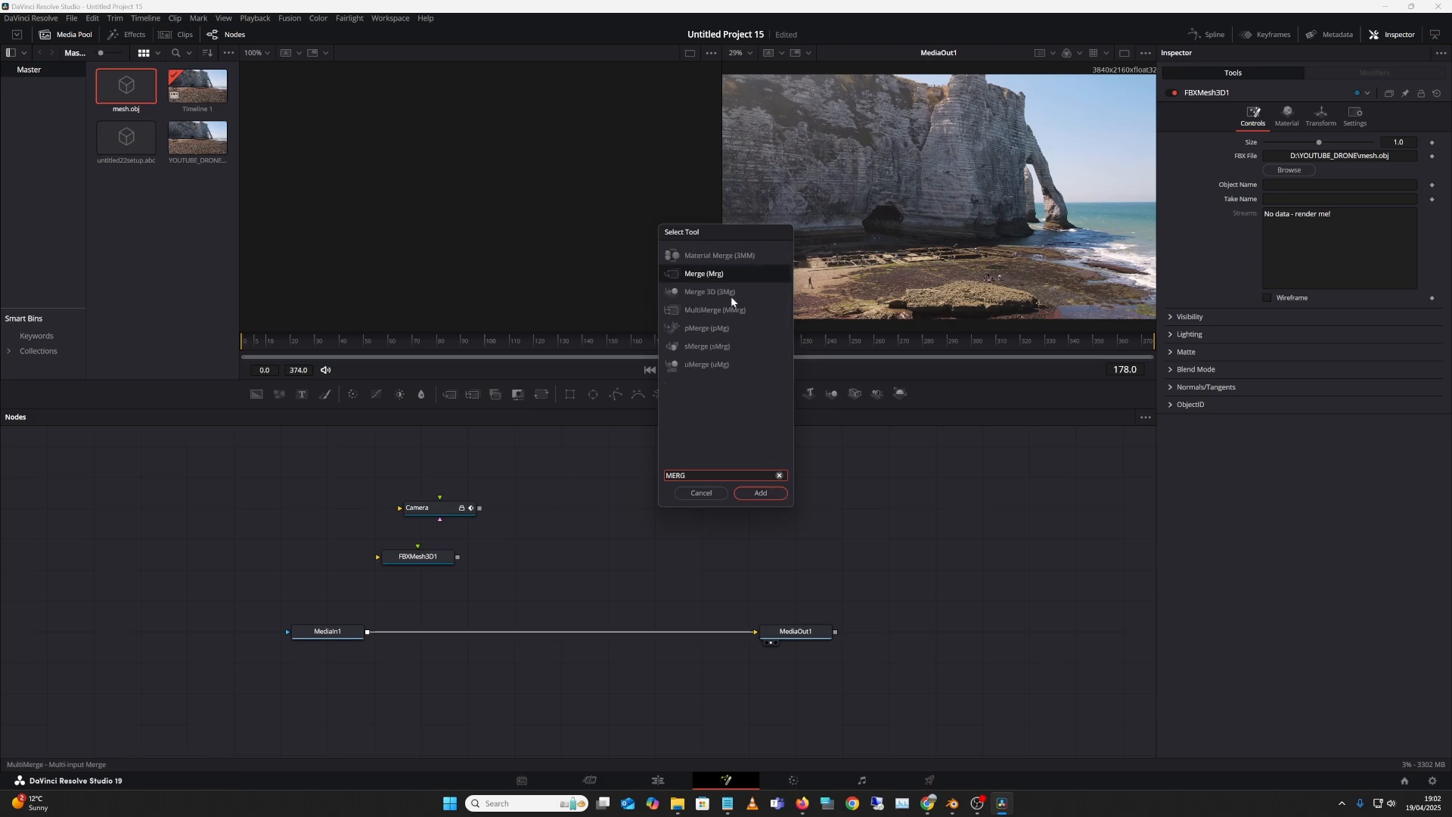
pyautogui.click(731, 294)
pyautogui.click(760, 493)
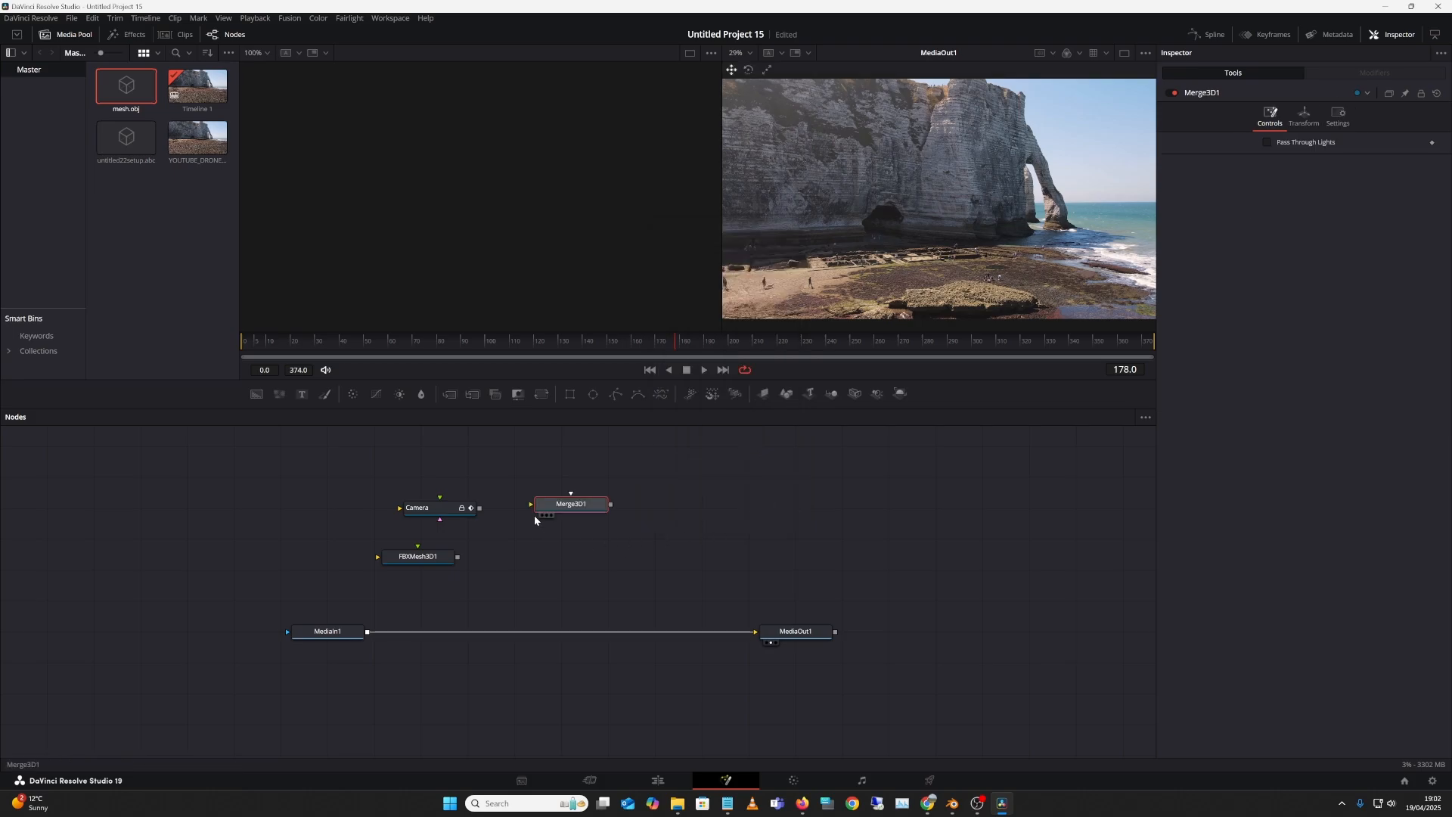
# Step: Wire Camera and FBXMesh3D1 into Merge3D1 and show it in the viewer
pyautogui.moveTo(479, 508); pyautogui.dragTo(566, 504)
pyautogui.moveTo(458, 557); pyautogui.dragTo(574, 524)
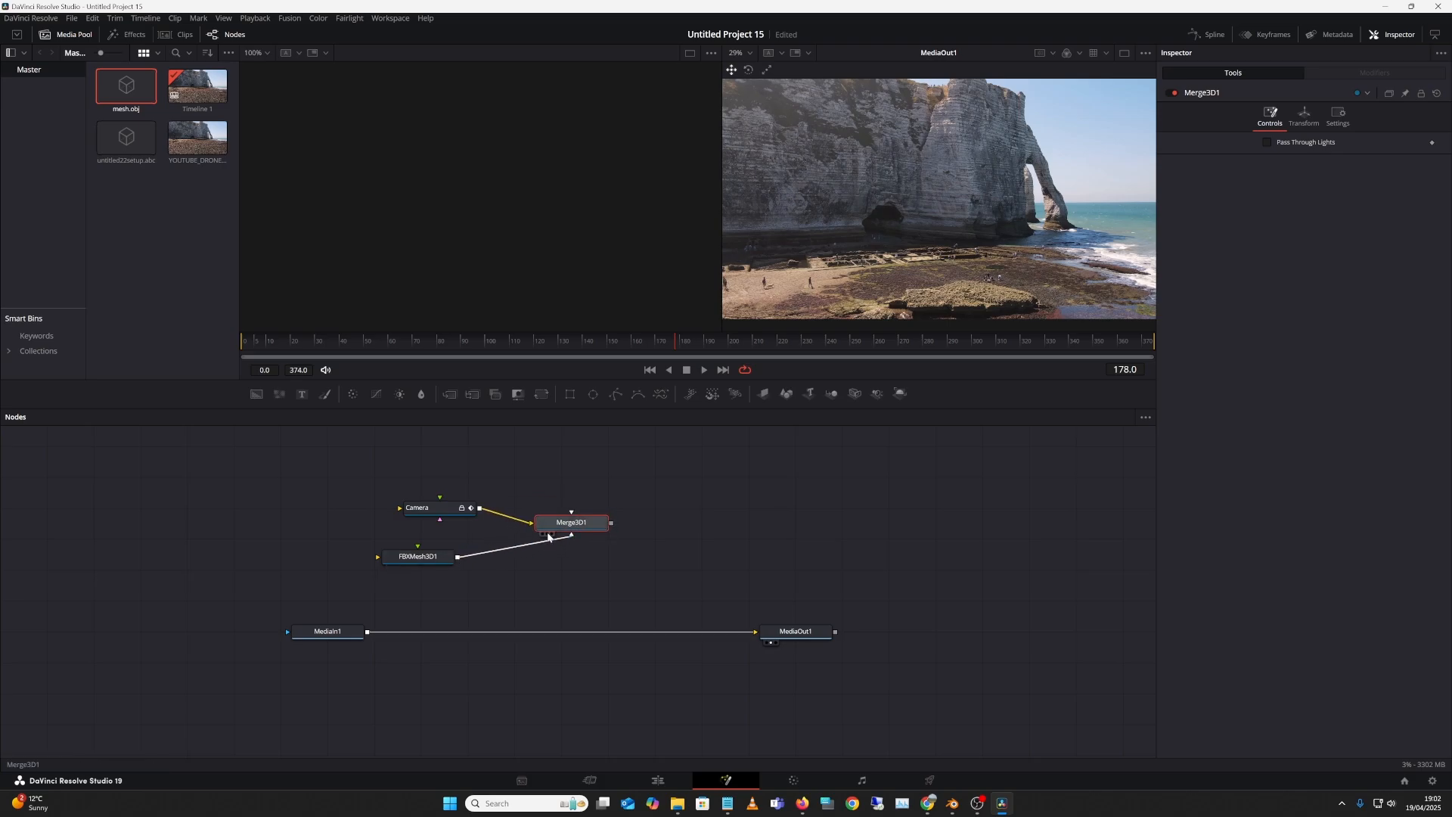
pyautogui.click(546, 534)
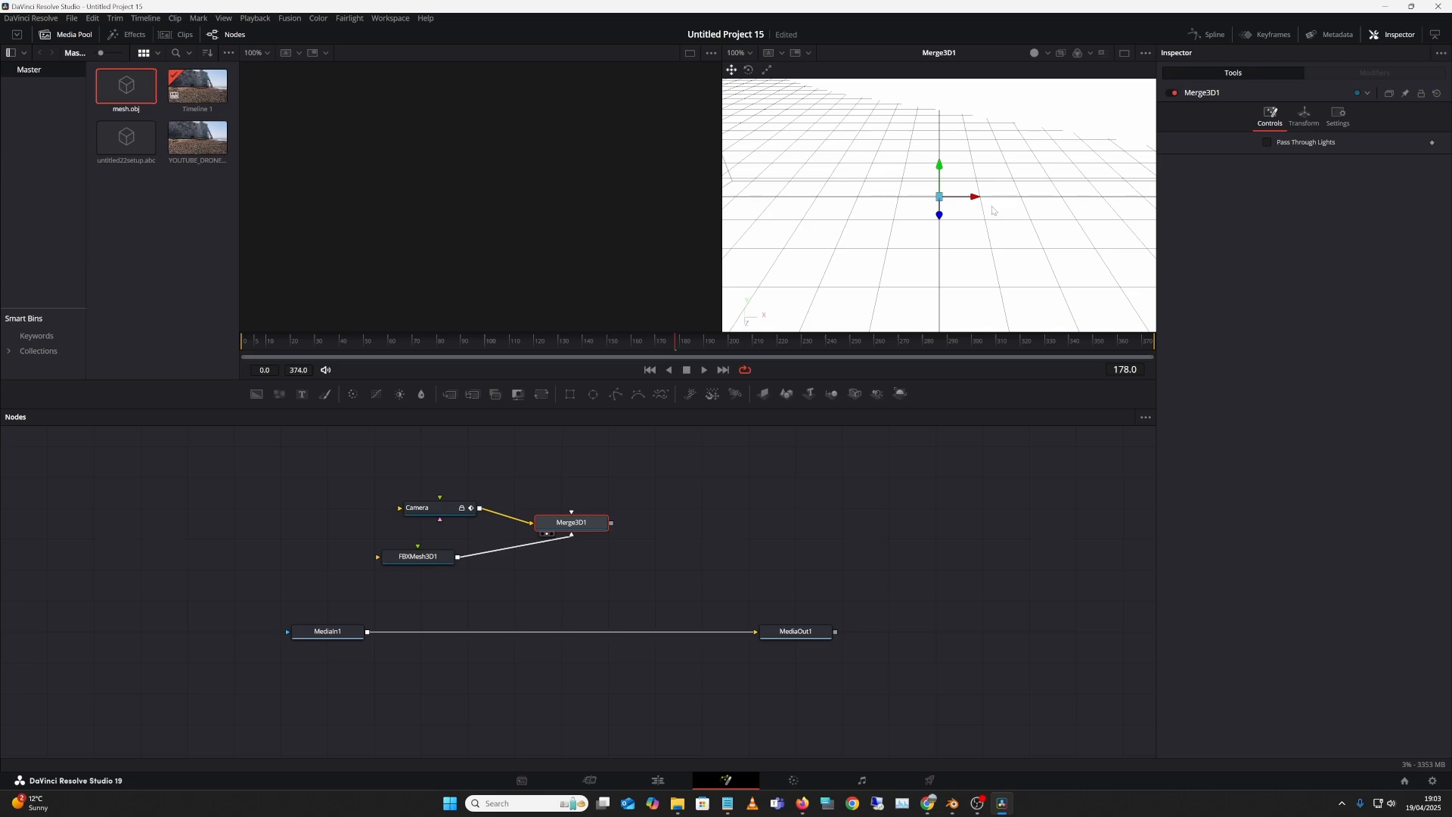
# Step: Zoom the Merge3D1 viewer far out to reveal the whole terrain mesh
pyautogui.scroll(-5, 992, 208)
pyautogui.moveTo(992, 209); pyautogui.dragTo(975, 252)
pyautogui.click(1011, 226)
pyautogui.scroll(-7, 1005, 226)
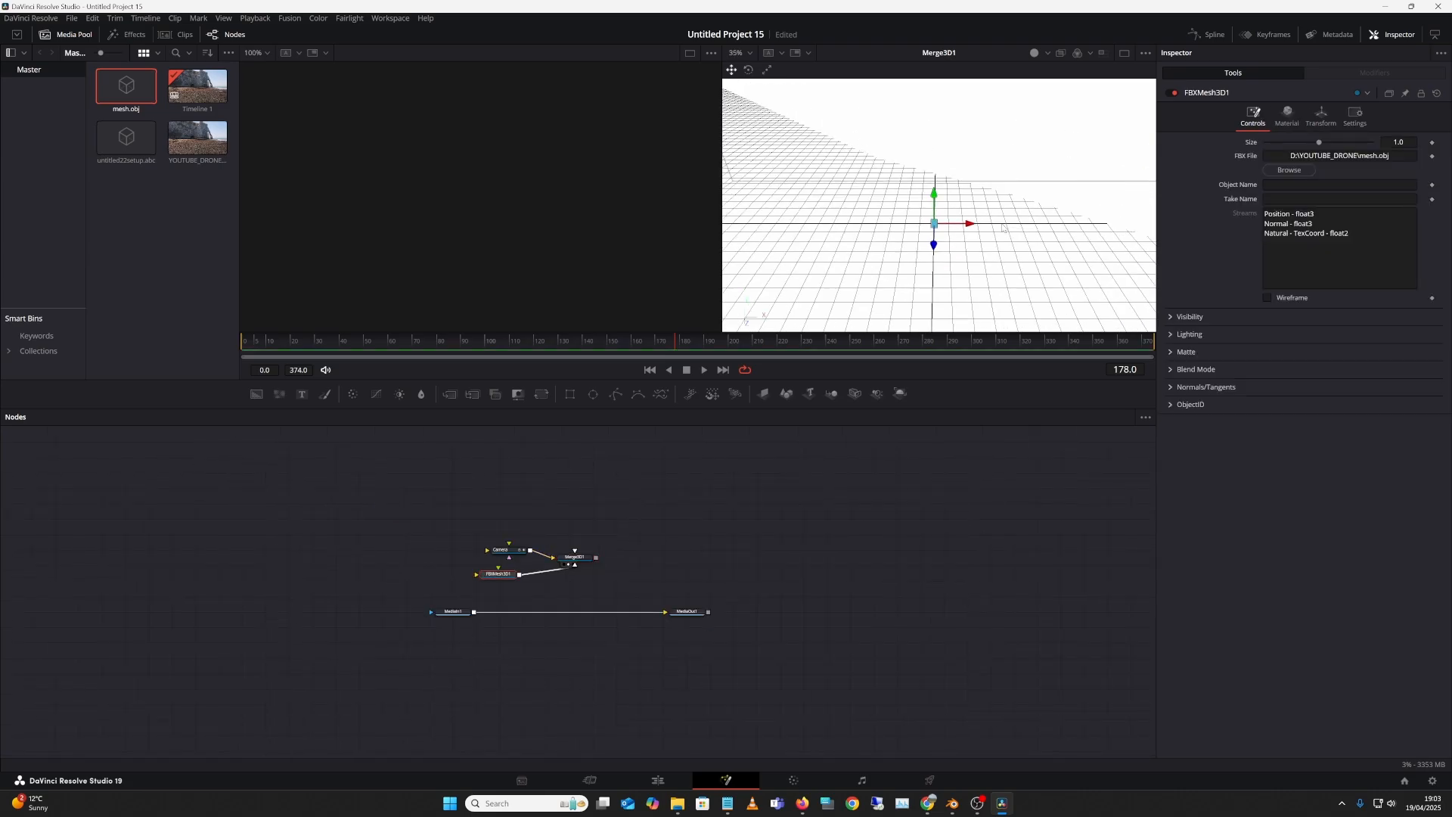
pyautogui.scroll(-10, 1003, 227)
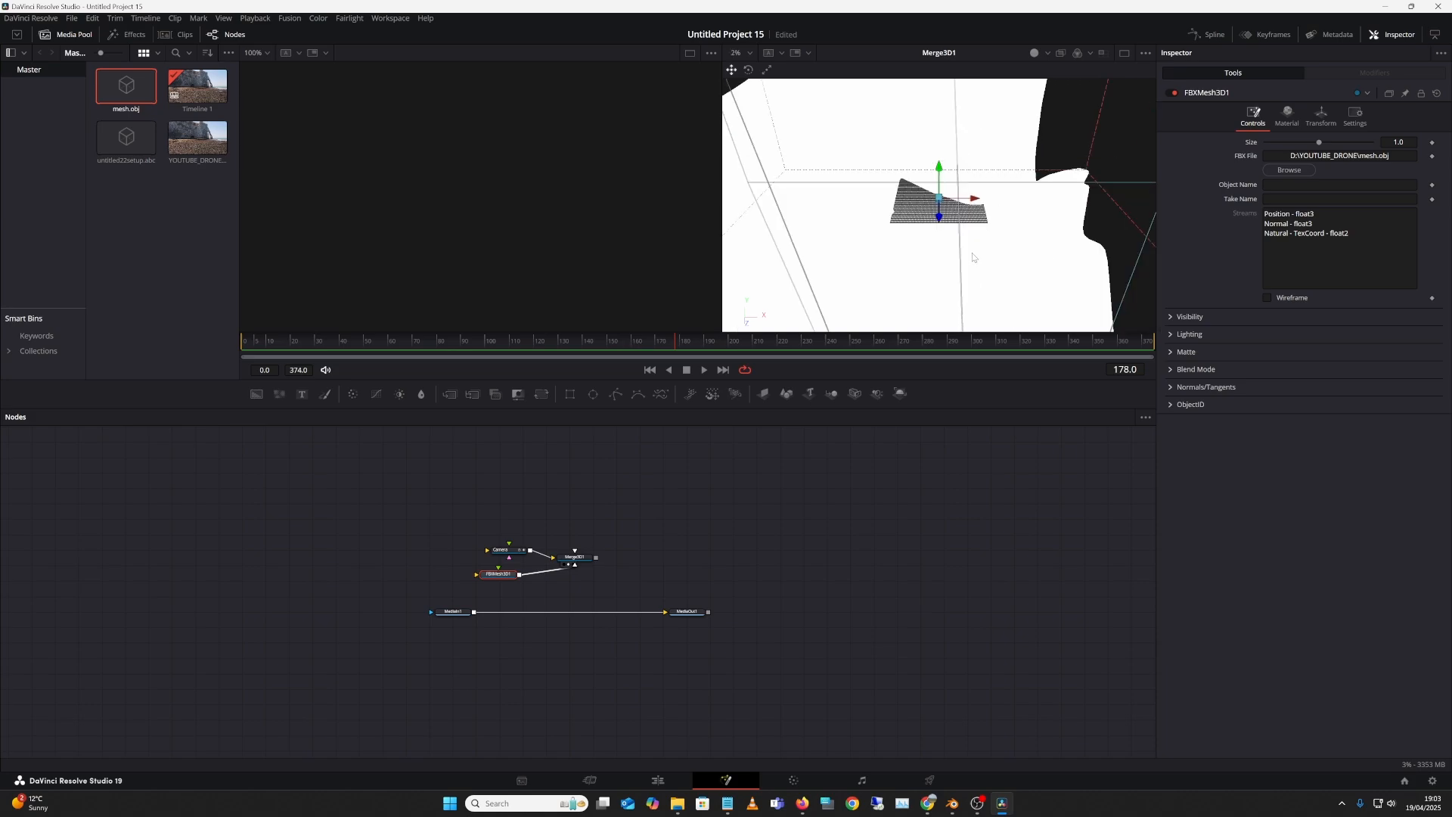
pyautogui.scroll(-6, 976, 250)
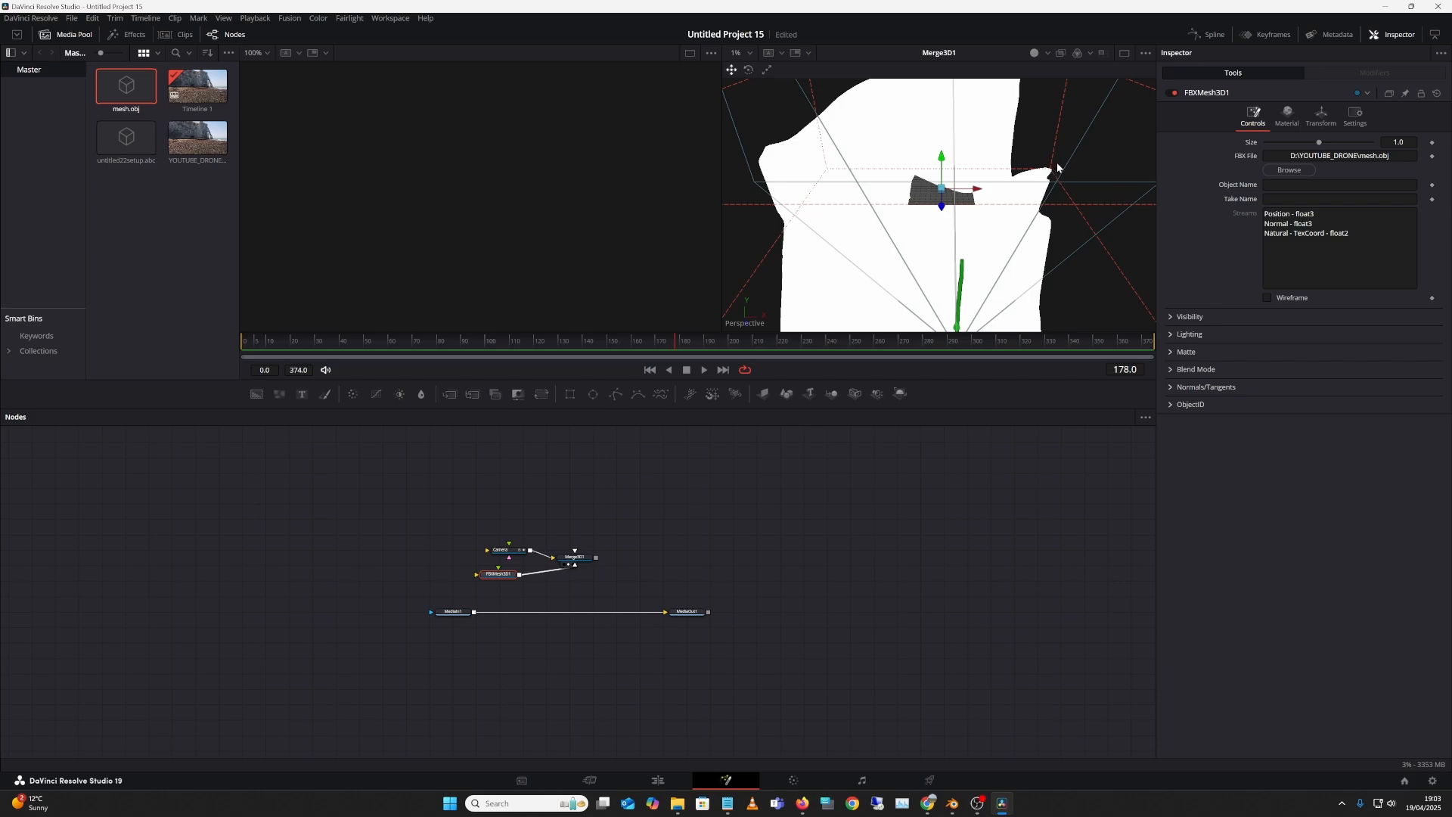
# Step: Orbit to view the terrain, scrub to frame 288, and select the Camera node
pyautogui.rightClick(1058, 155)
pyautogui.moveTo(1059, 153); pyautogui.dragTo(1068, 119)
pyautogui.rightClick(1055, 124)
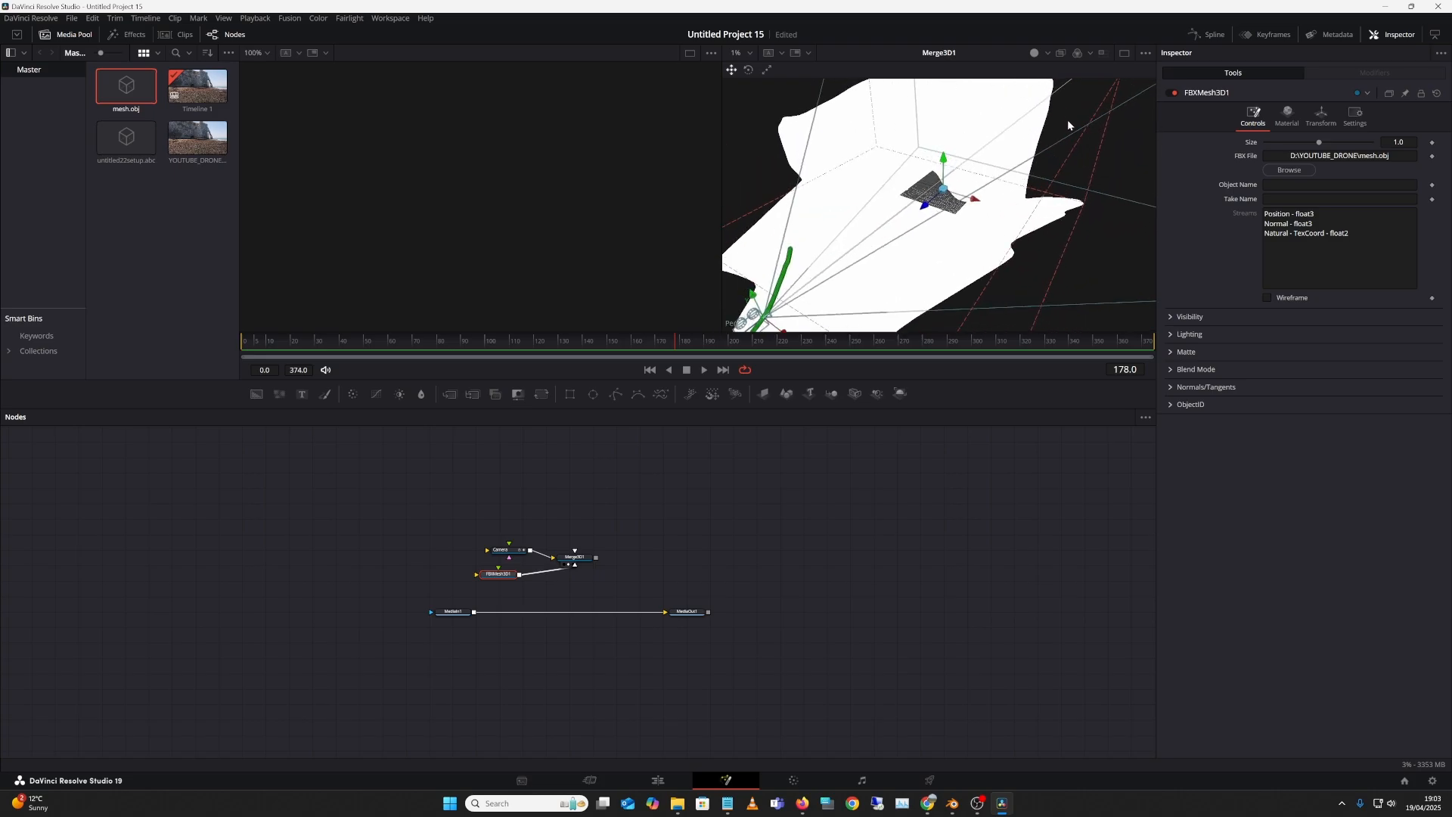
pyautogui.rightClick(1058, 127)
pyautogui.click(1053, 113)
pyautogui.moveTo(1095, 118); pyautogui.dragTo(982, 180)
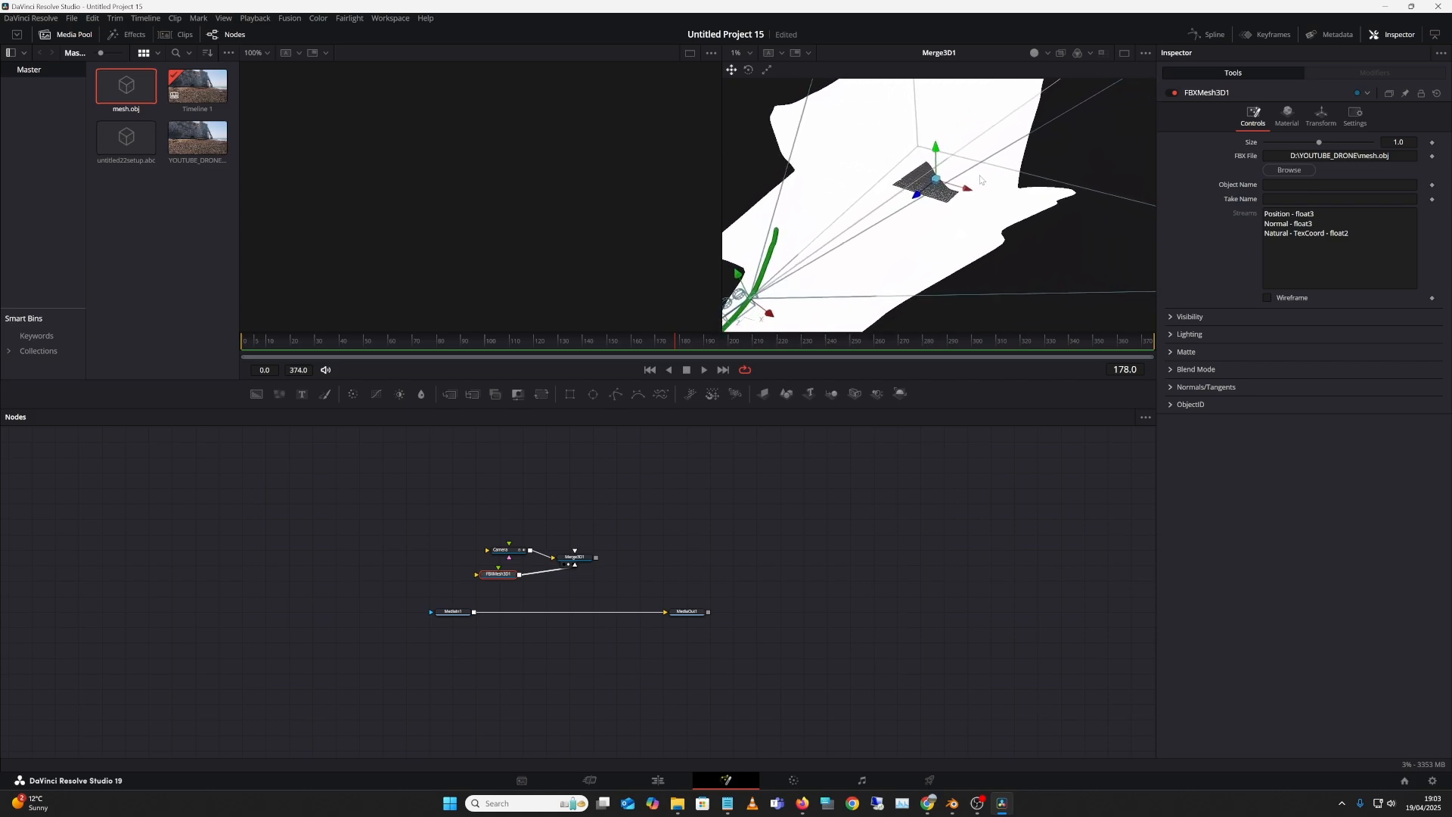
pyautogui.moveTo(282, 345); pyautogui.dragTo(941, 344)
pyautogui.click(687, 533)
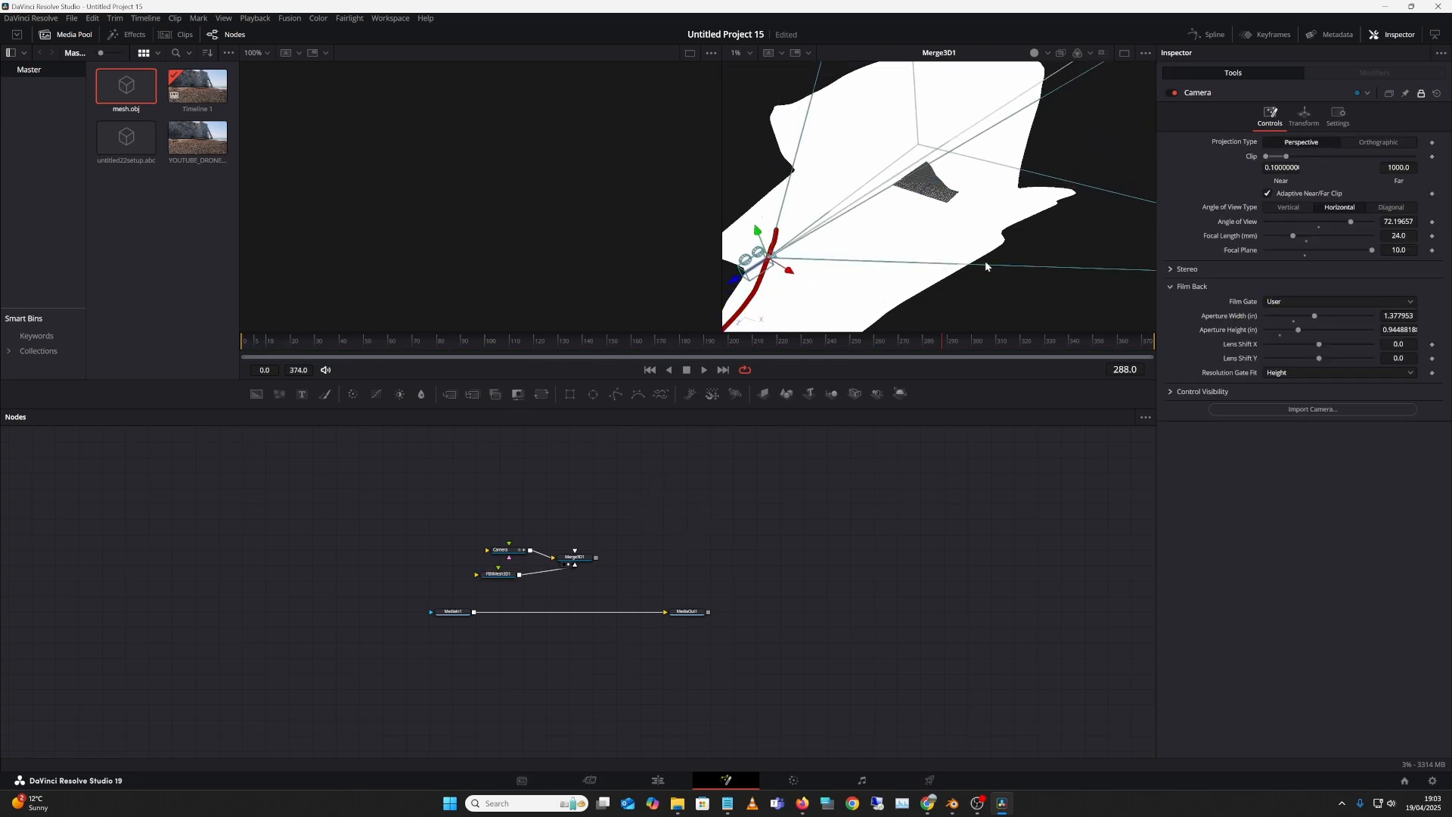
# Step: Set the viewer to look through the animated Camera and return to frame 172
pyautogui.rightClick(1001, 251)
pyautogui.rightClick(1088, 202)
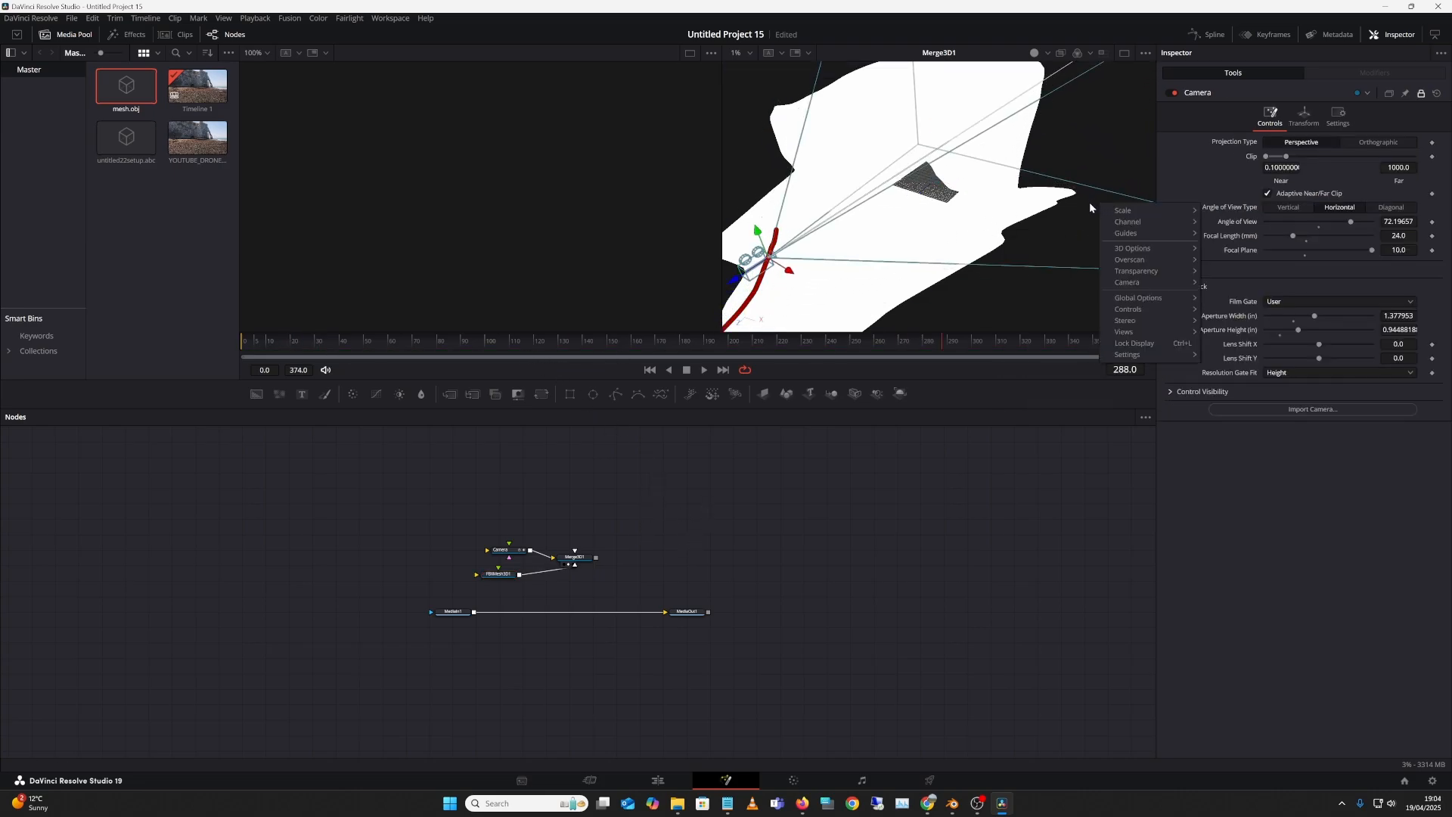
pyautogui.moveTo(1149, 281)
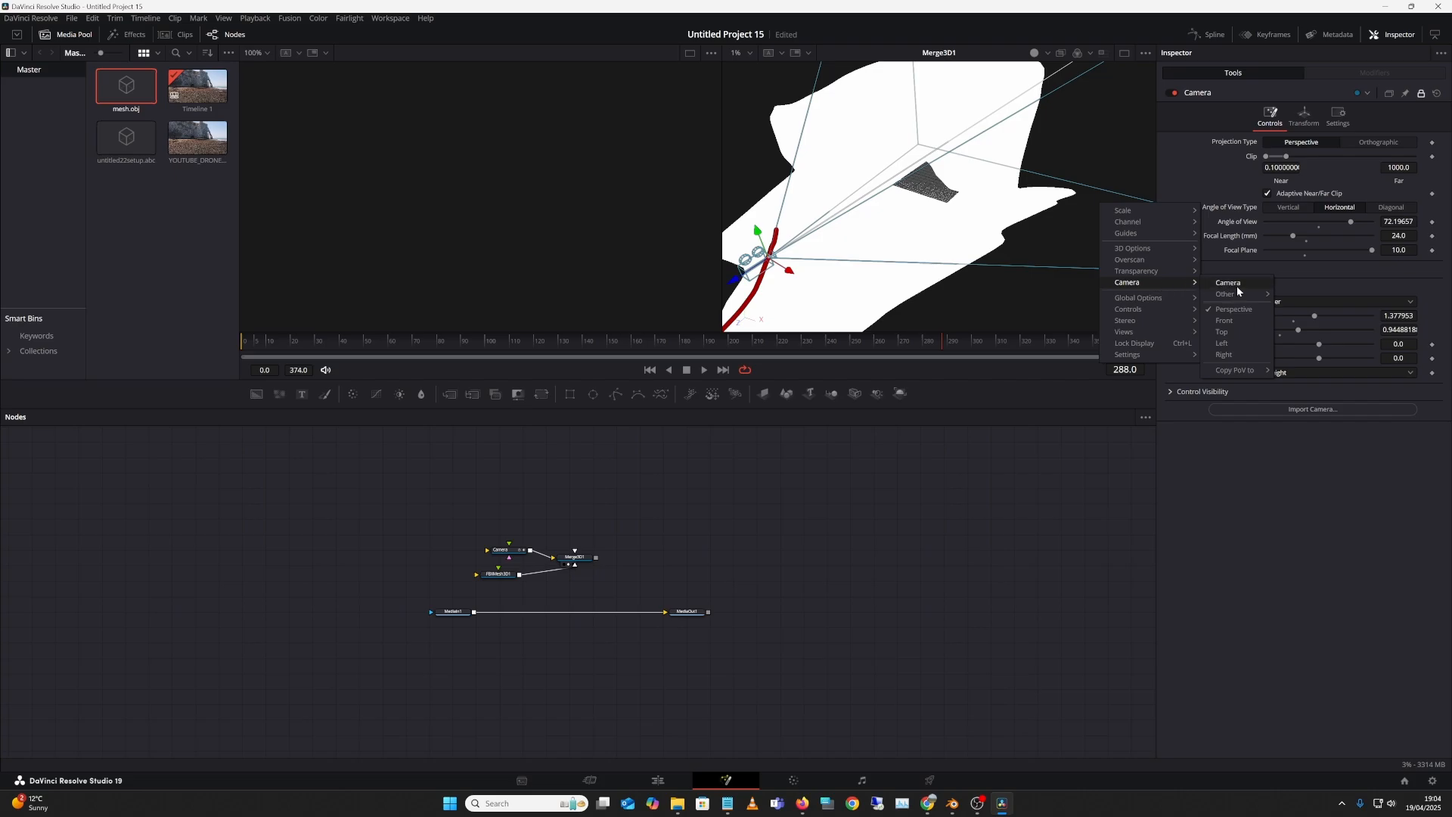
pyautogui.click(1240, 288)
pyautogui.moveTo(680, 340); pyautogui.dragTo(652, 373)
# Step: Turn on Wireframe for FBXMesh3D1, check it at frame 246, and enlarge the viewer
pyautogui.click(497, 573)
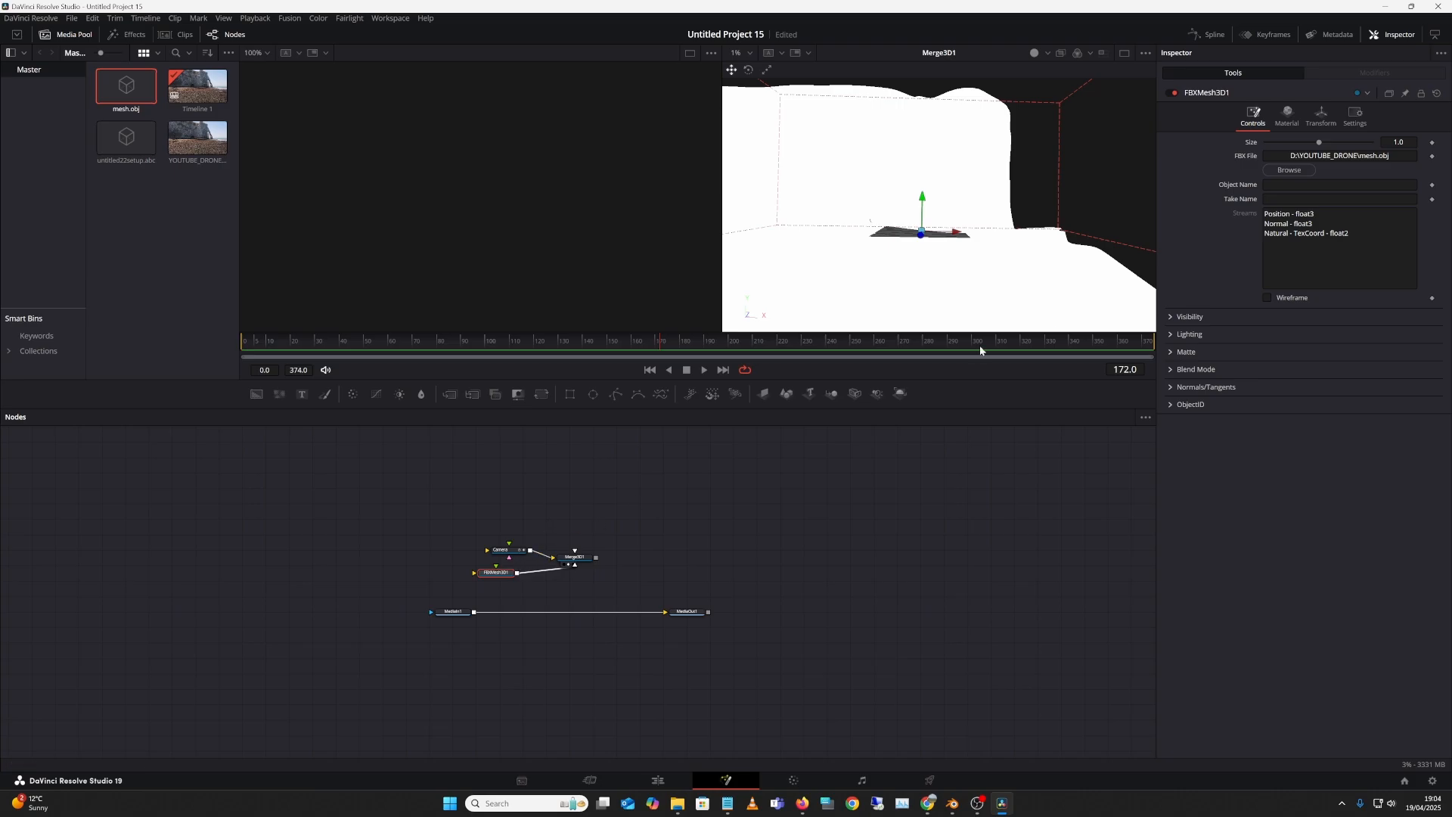
pyautogui.click(1268, 297)
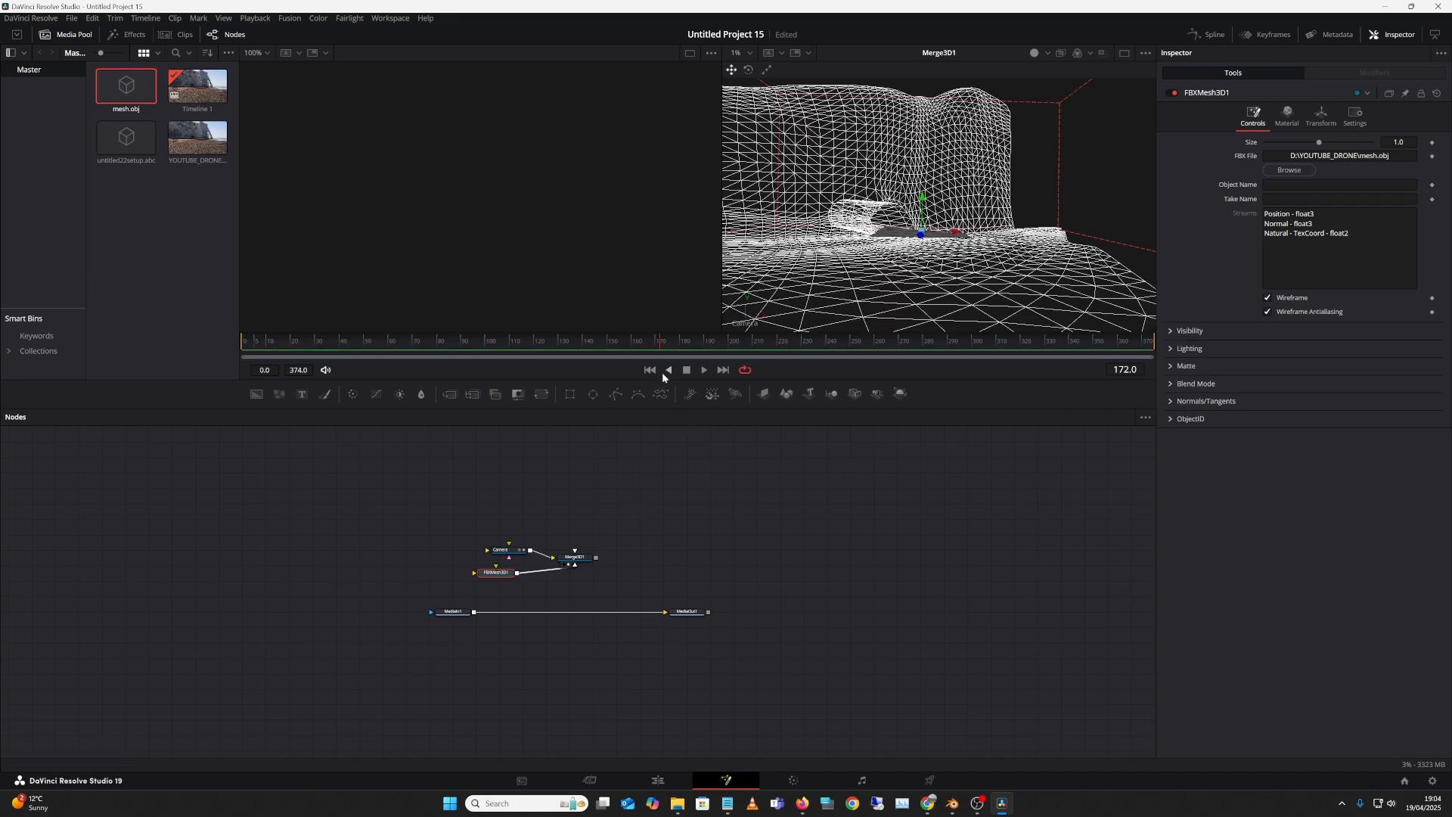
pyautogui.moveTo(663, 345); pyautogui.dragTo(789, 366)
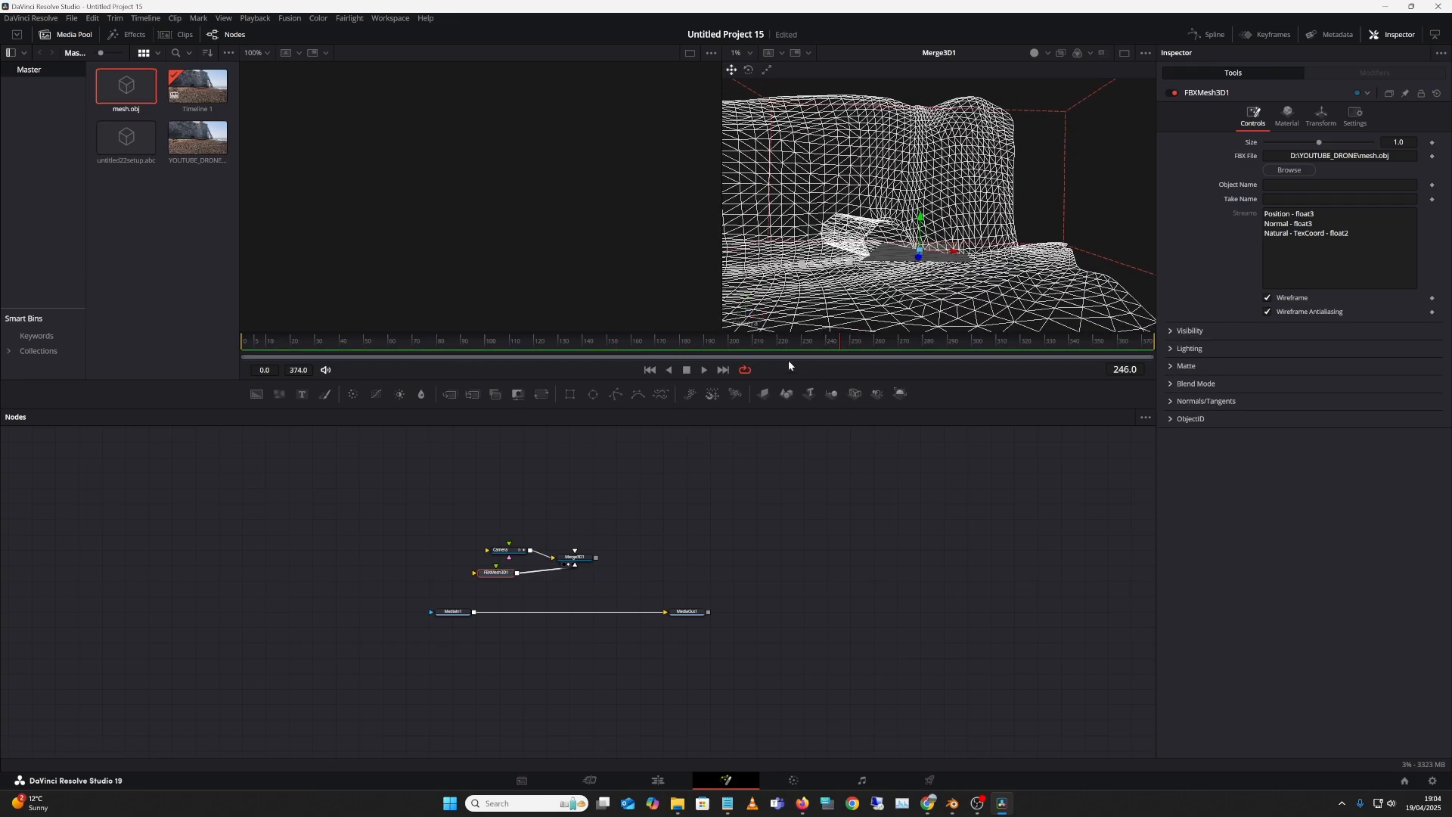
pyautogui.moveTo(721, 258); pyautogui.dragTo(501, 259)
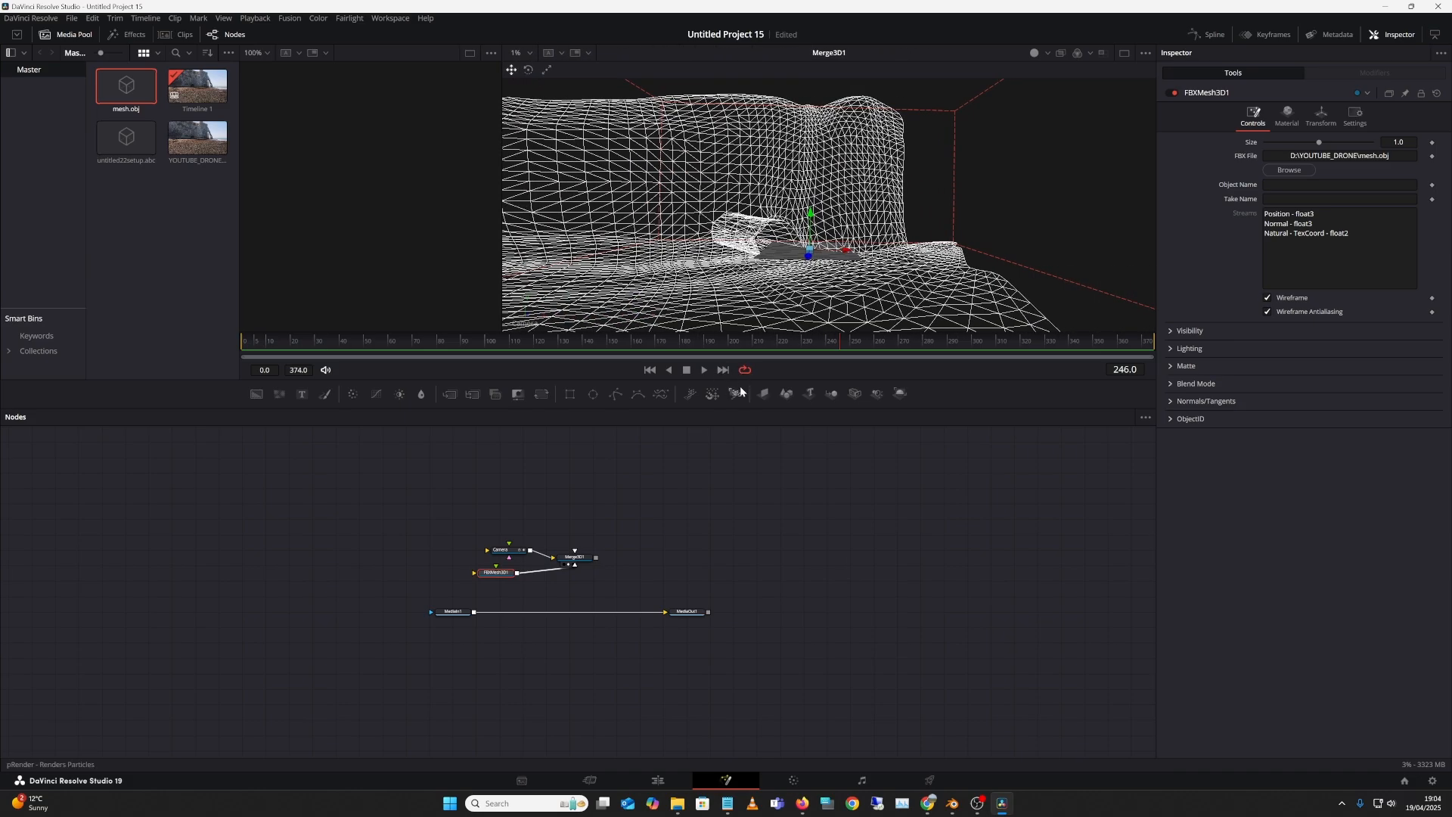
pyautogui.moveTo(737, 388); pyautogui.dragTo(737, 540)
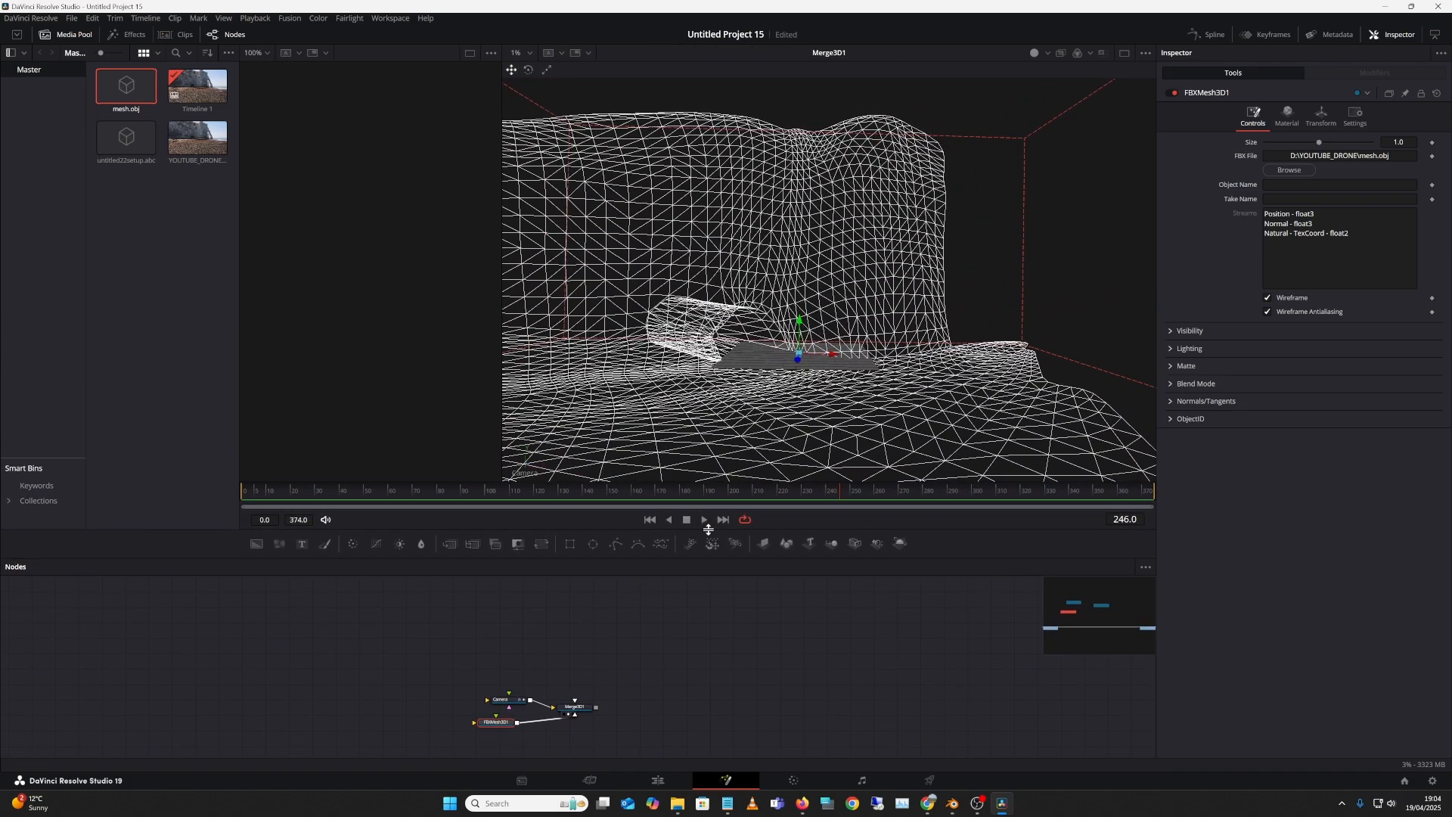
pyautogui.click(711, 627)
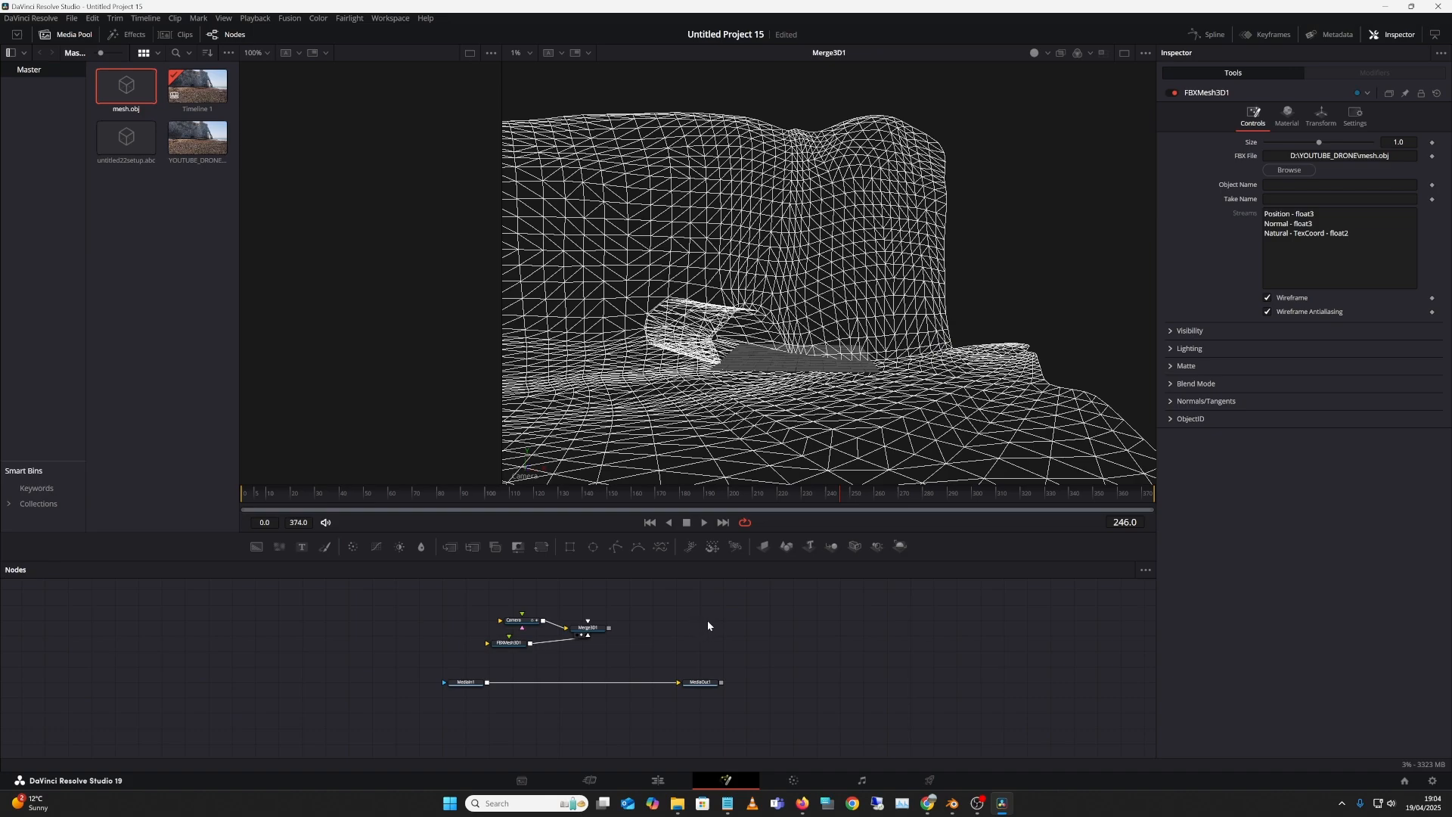
# Step: Add a Renderer 3D node to the comp through the tool search
pyautogui.hotkey('shift', 'space')
pyautogui.write('Merge 3D')
pyautogui.write('RE')
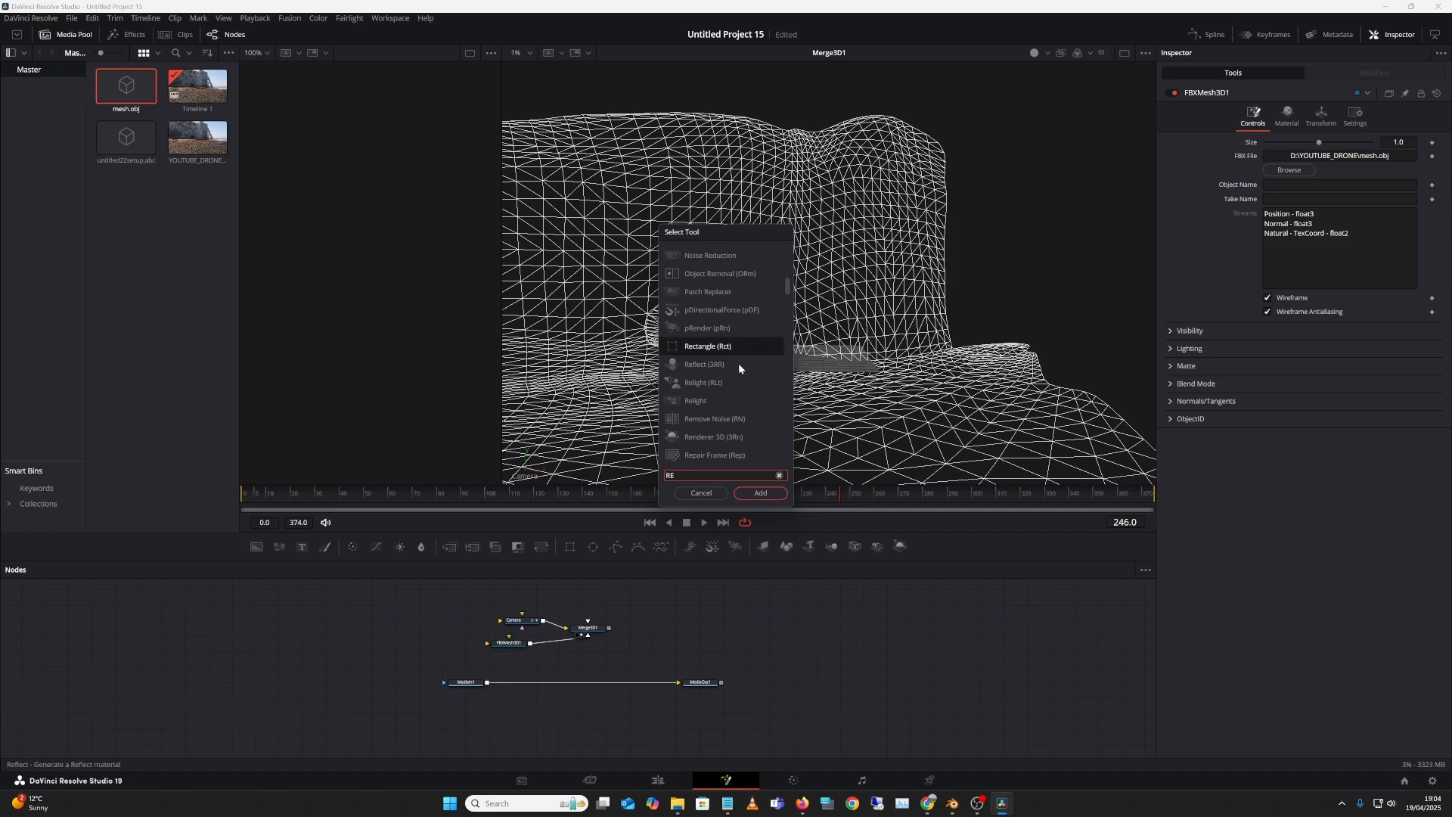
pyautogui.write('ND')
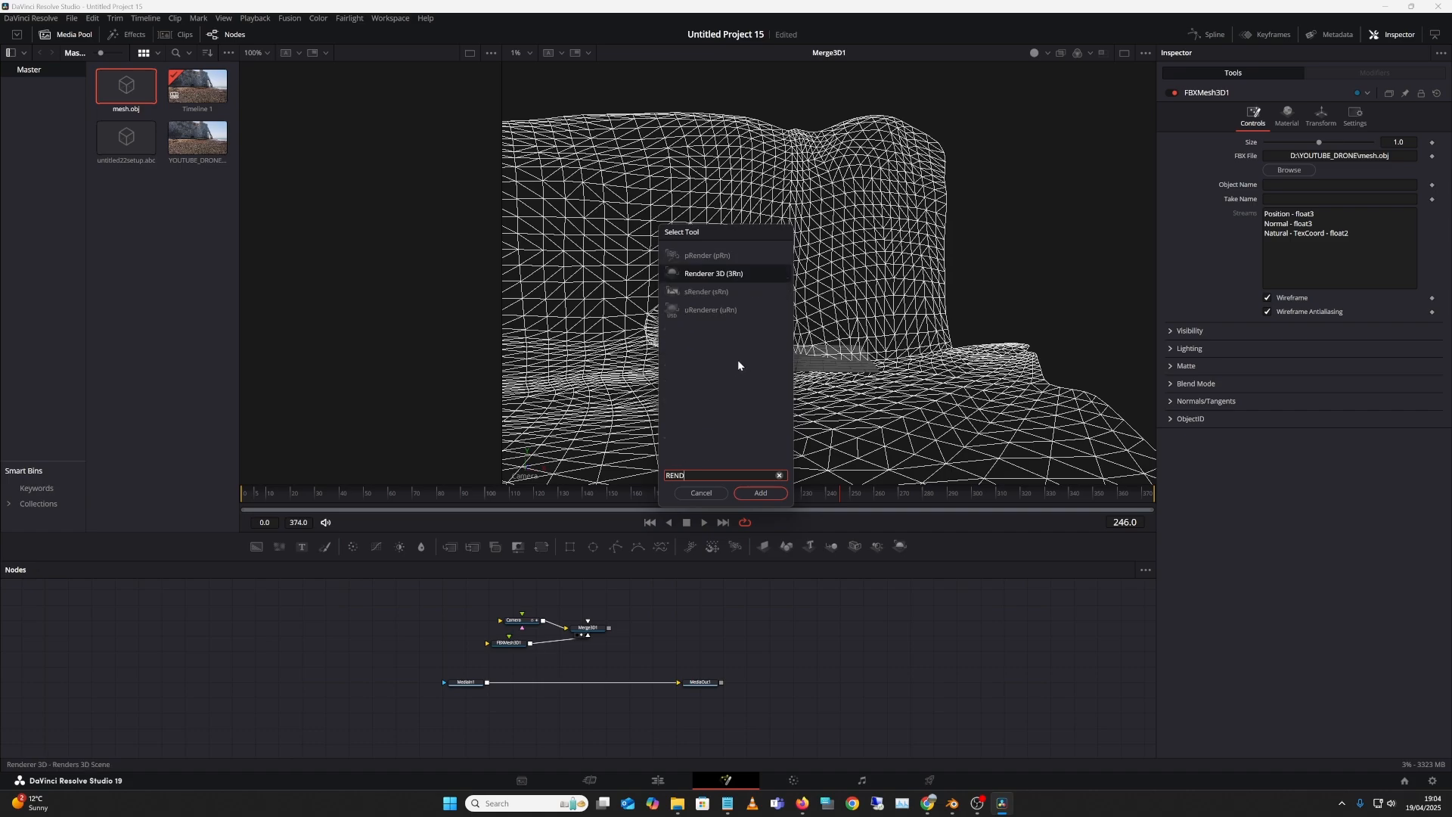
pyautogui.click(738, 274)
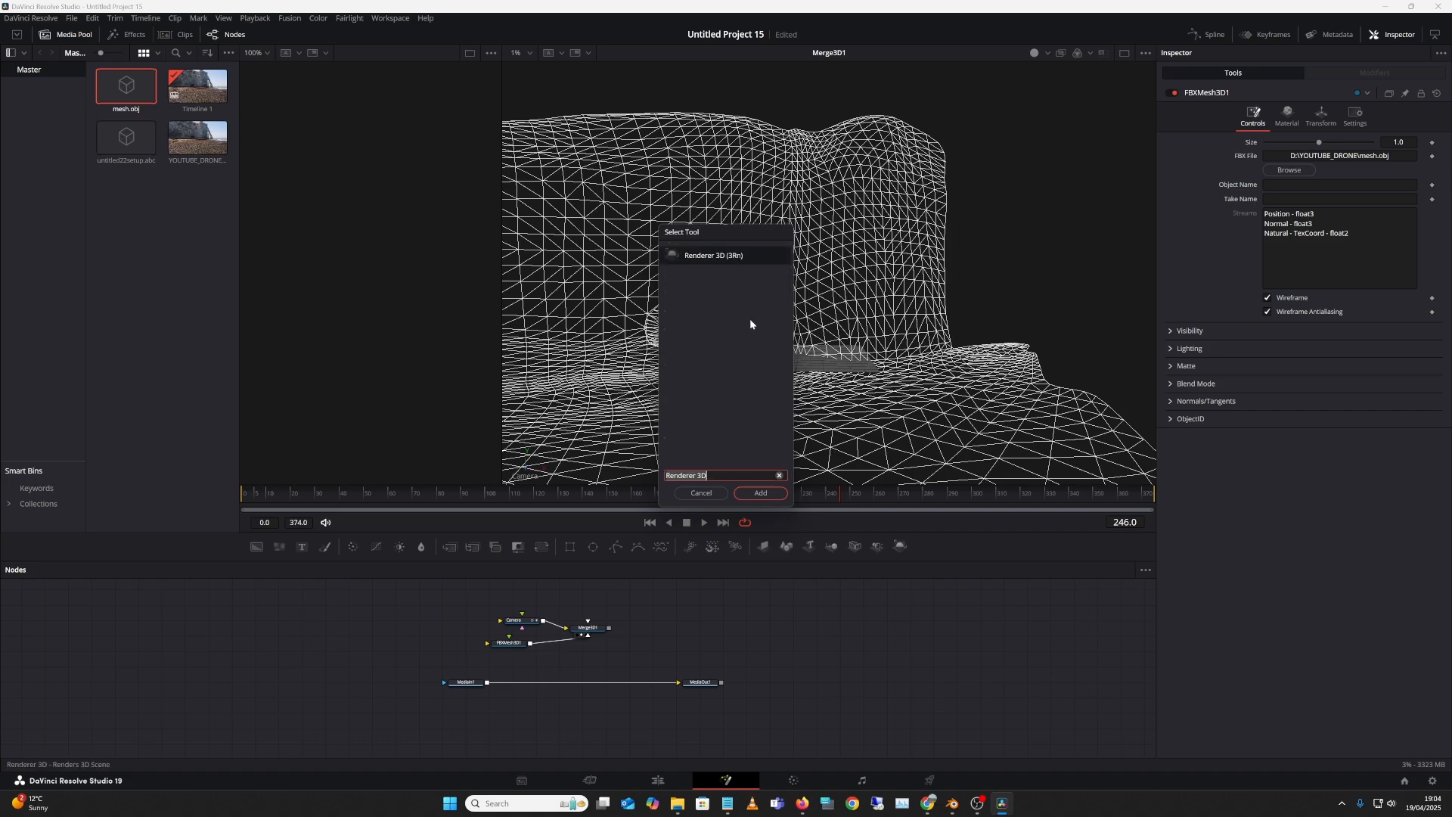
pyautogui.click(760, 492)
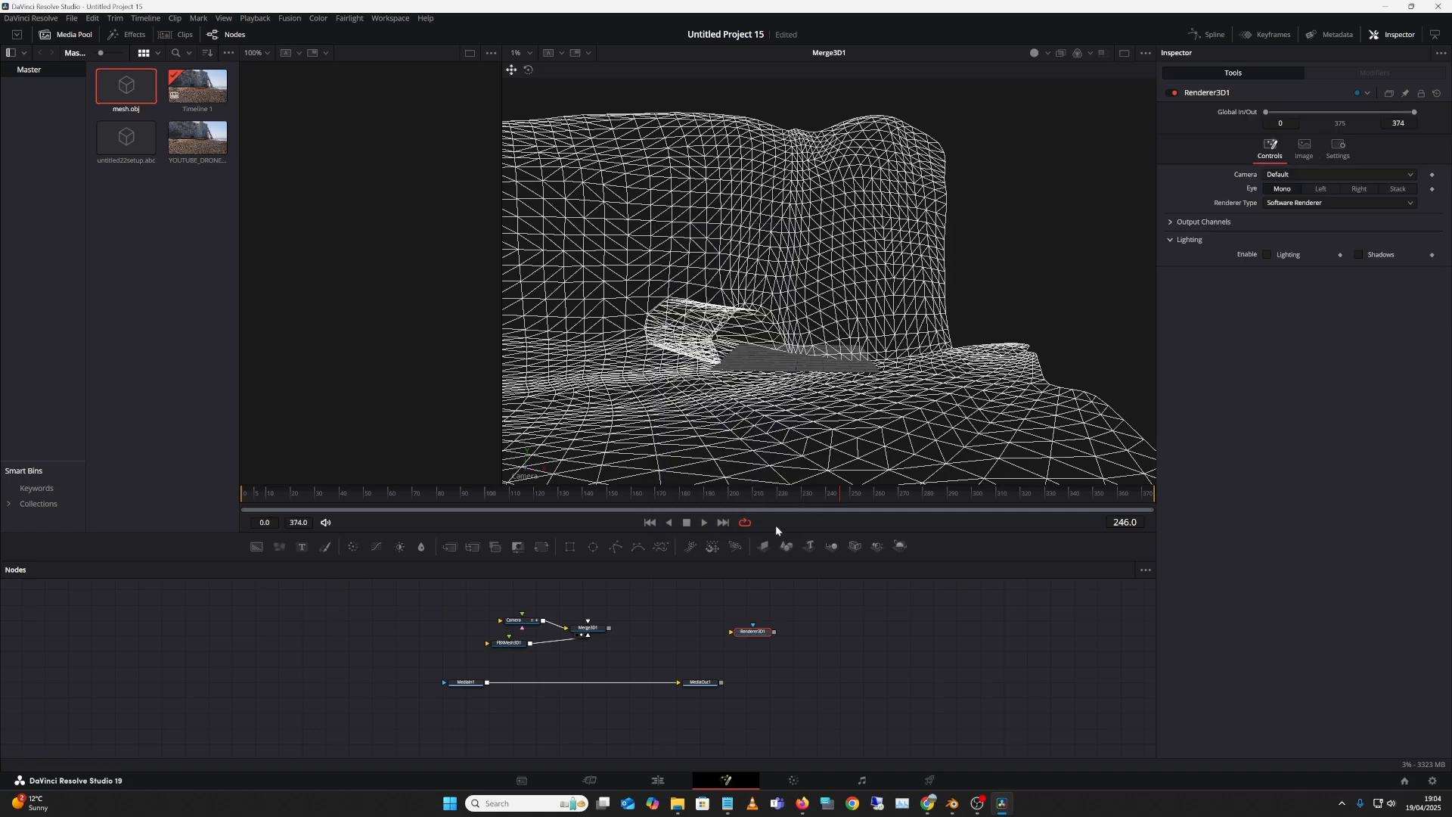
# Step: Connect Merge3D1's output into Renderer3D1 and load the render into both viewers
pyautogui.click(594, 627)
pyautogui.moveTo(611, 628); pyautogui.dragTo(679, 628)
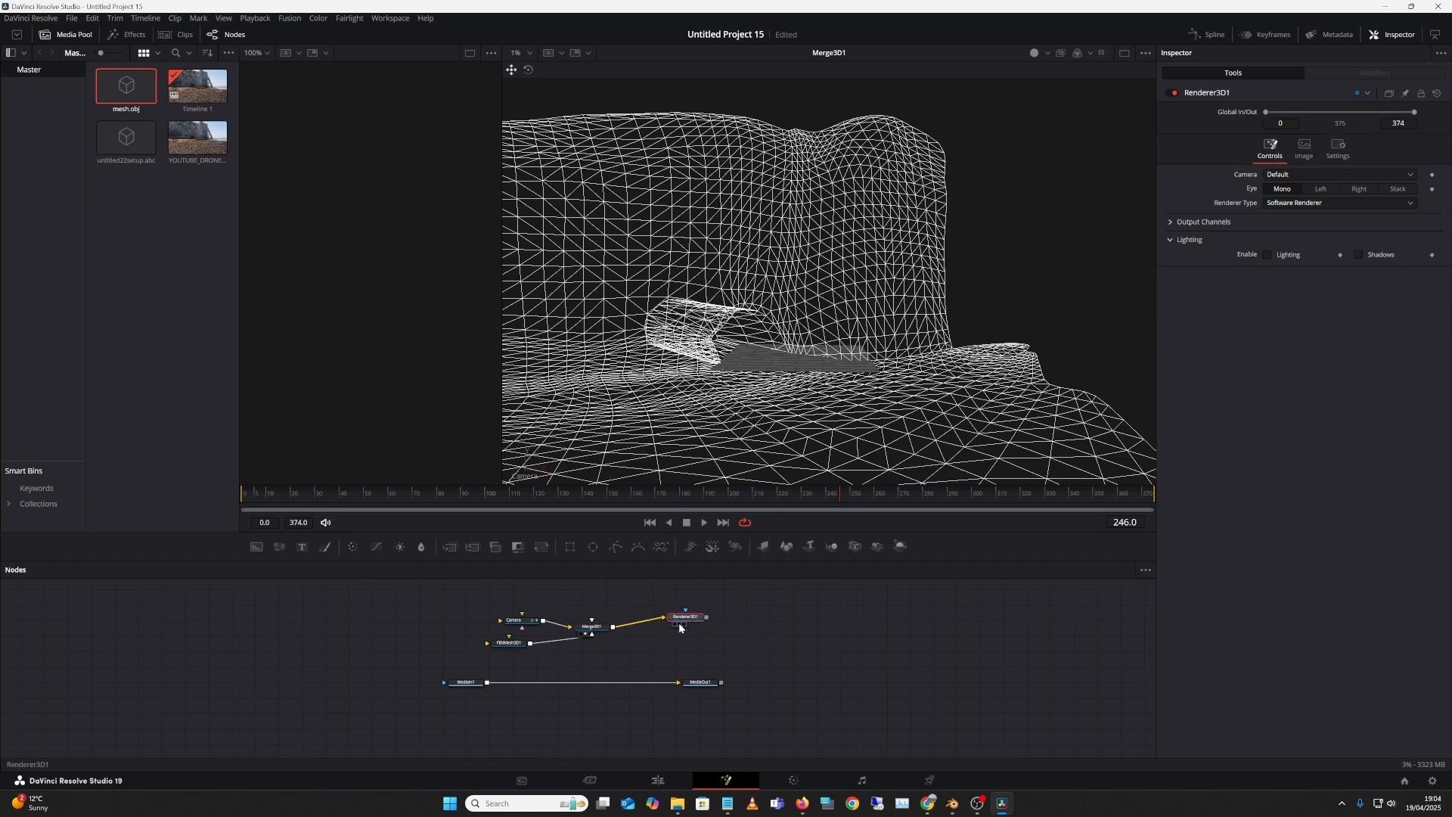
pyautogui.click(678, 624)
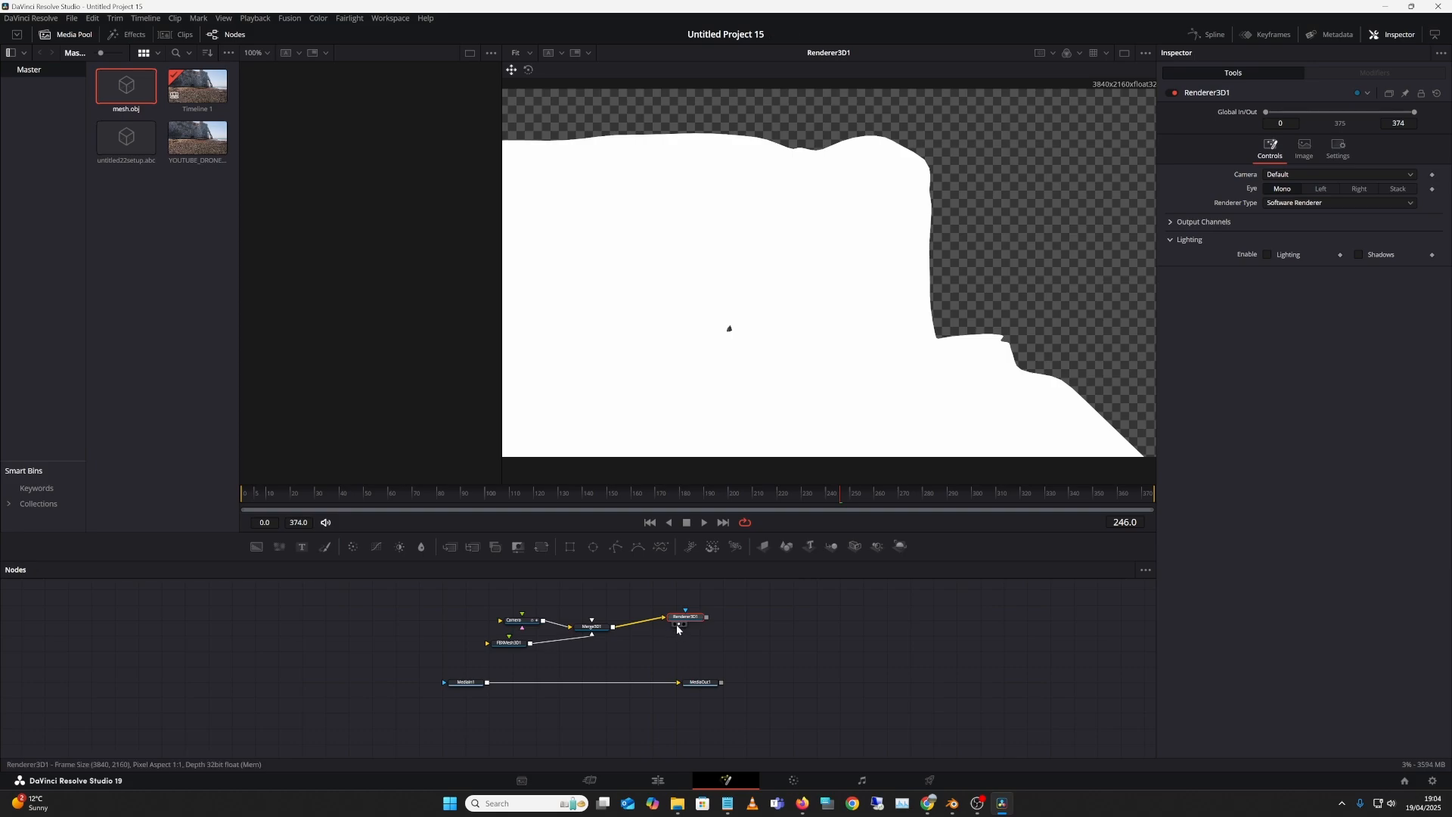
pyautogui.press('1')
pyautogui.press('2')
pyautogui.press('1')
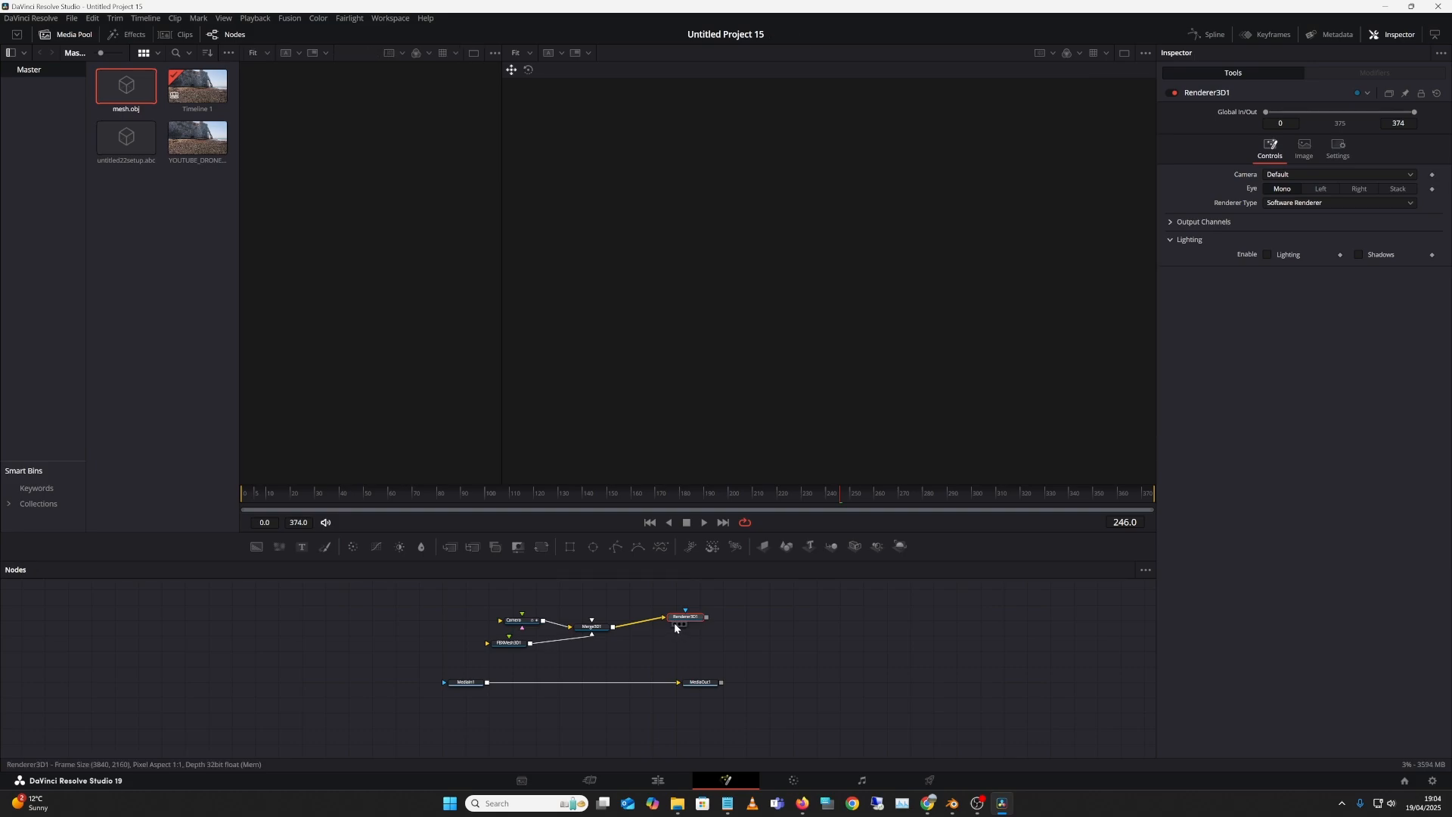
pyautogui.press('1')
pyautogui.press('2')
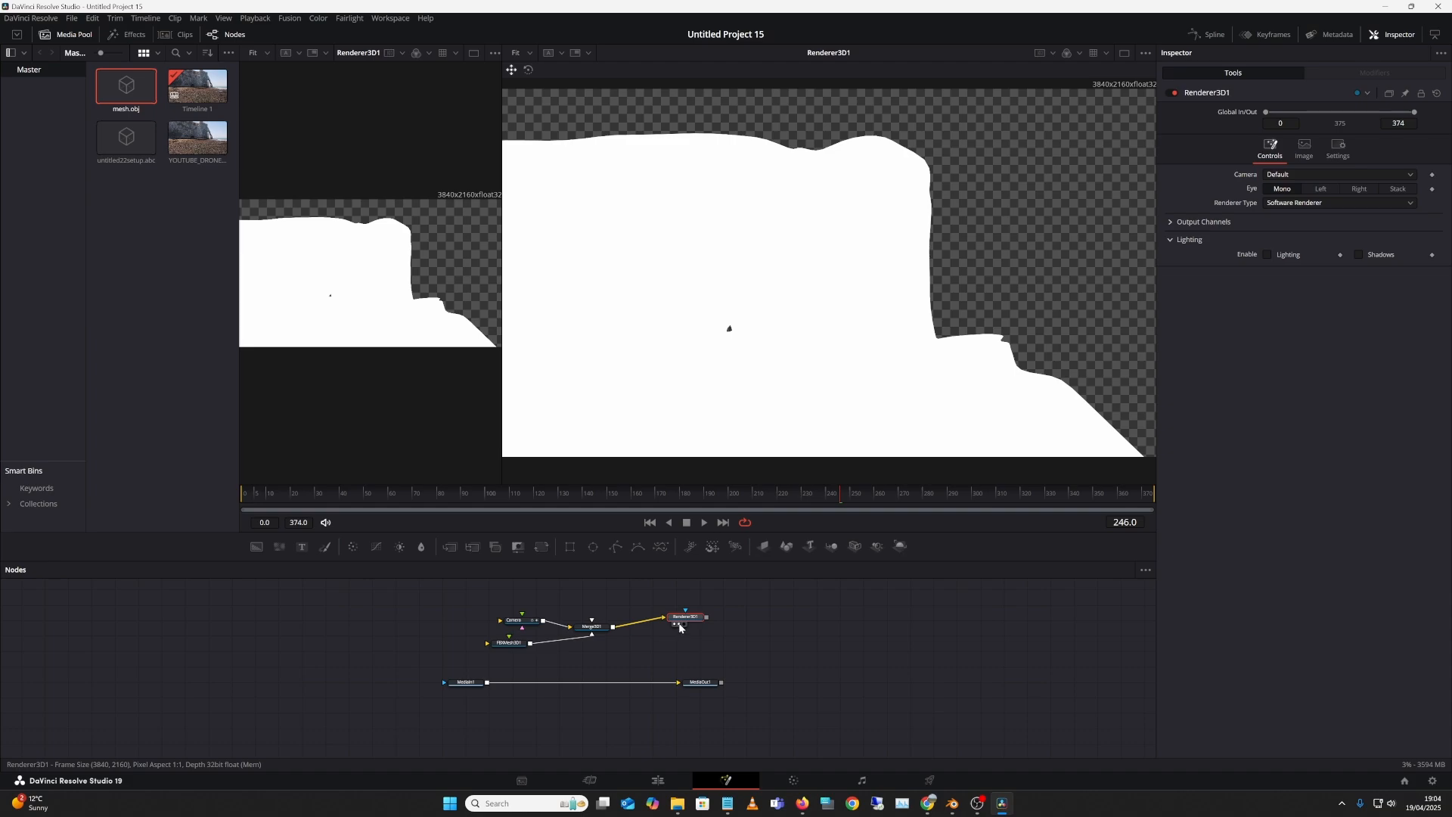
pyautogui.press('2')
pyautogui.press('1')
pyautogui.press('2')
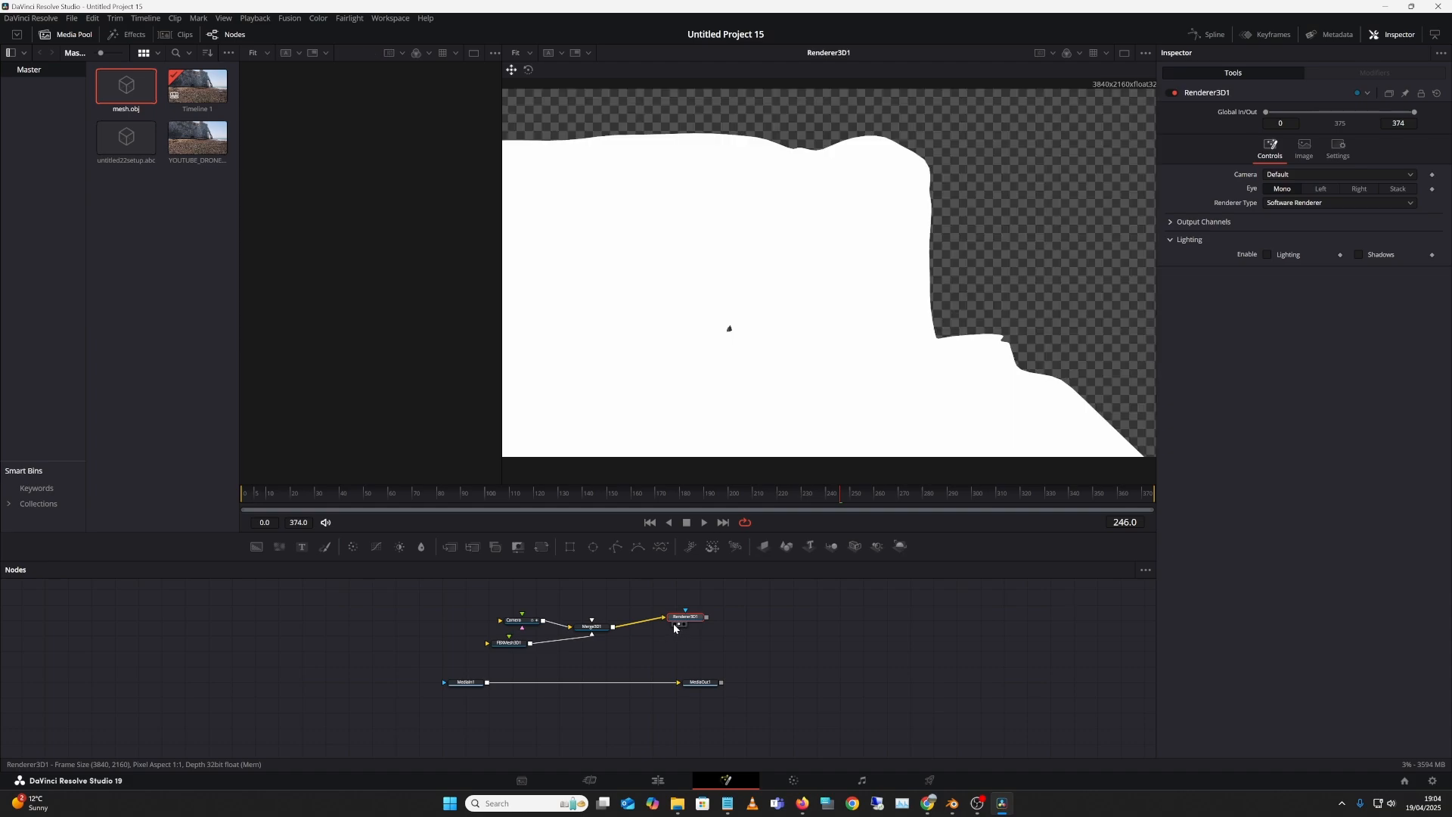
pyautogui.press('1')
# Step: Nudge Renderer3D1 and toggle the viewer layout between single and side-by-side
pyautogui.moveTo(682, 617); pyautogui.dragTo(684, 628)
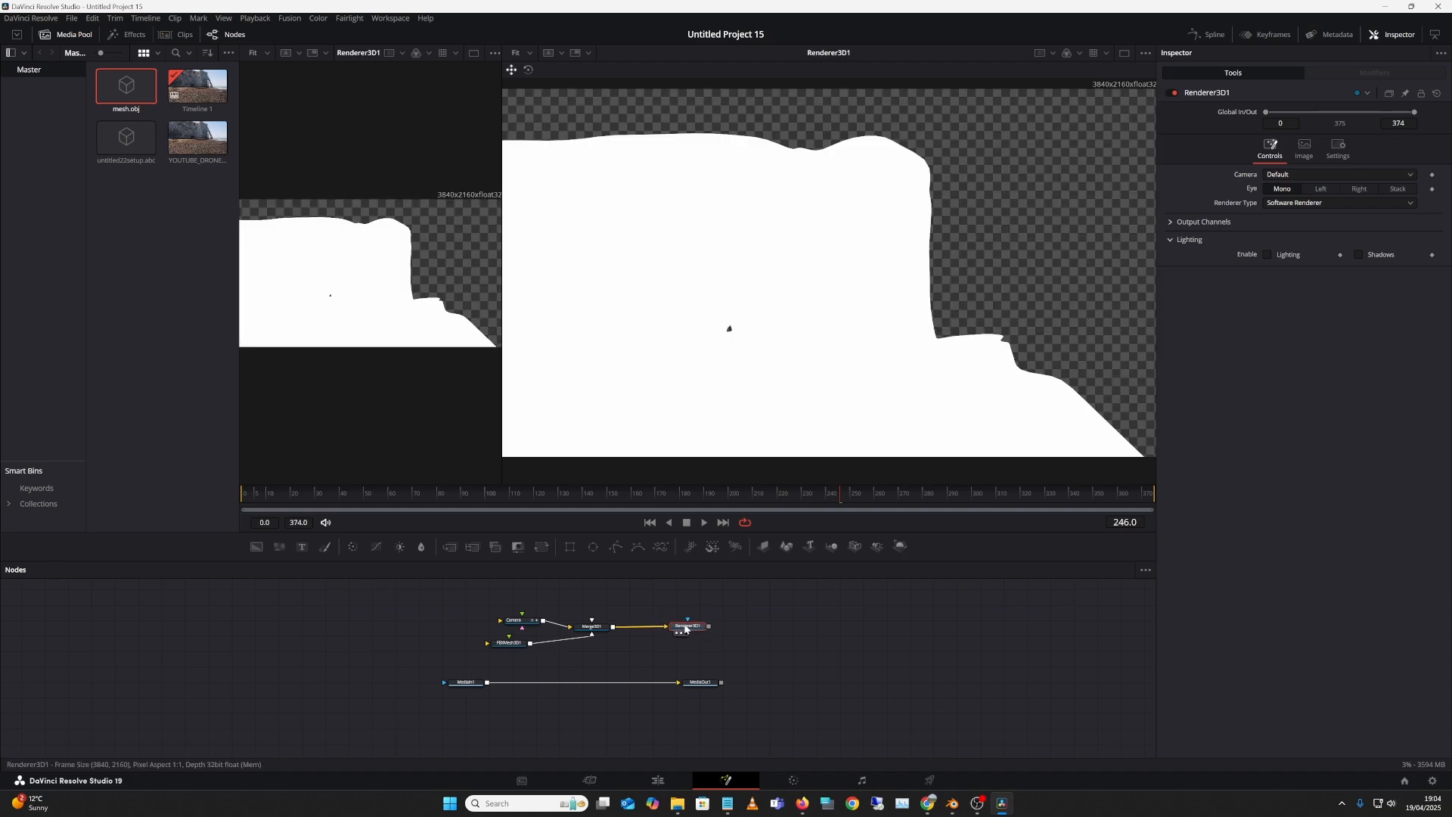
pyautogui.click(1145, 53)
pyautogui.click(1125, 54)
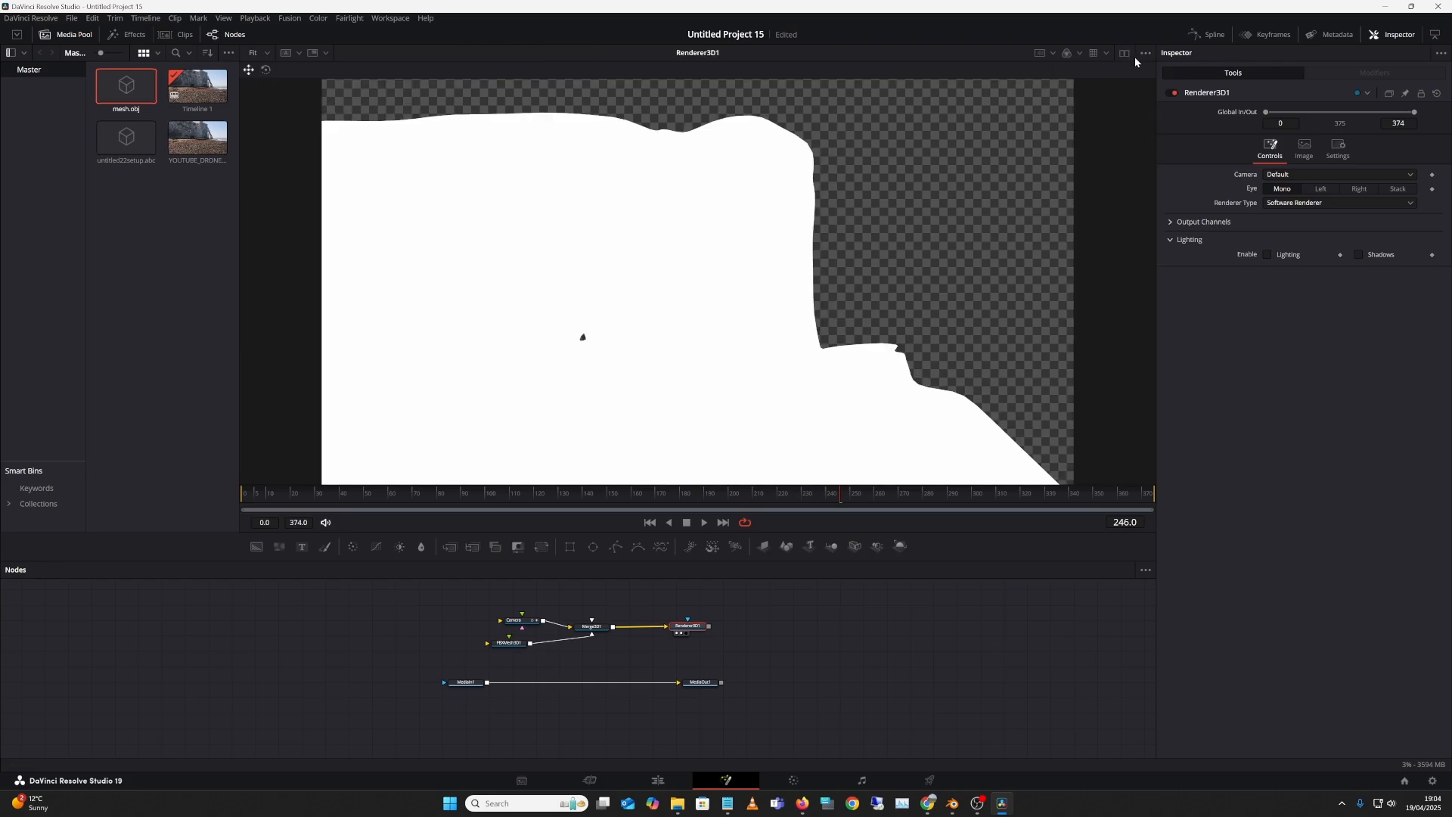
pyautogui.click(1125, 53)
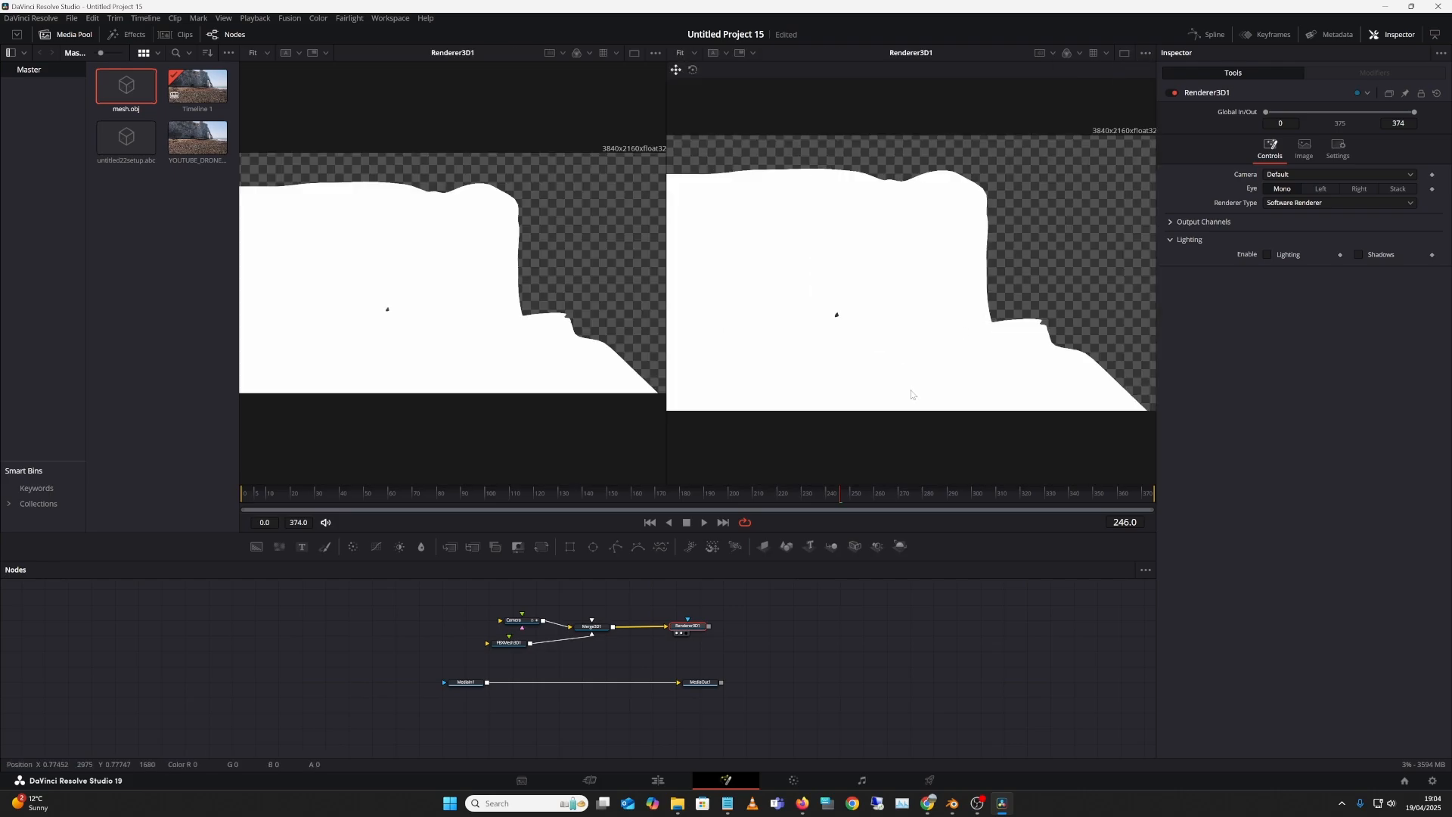
# Step: Show Merge3D1 in the left viewer, zoomed out to the whole mesh and camera
pyautogui.click(580, 636)
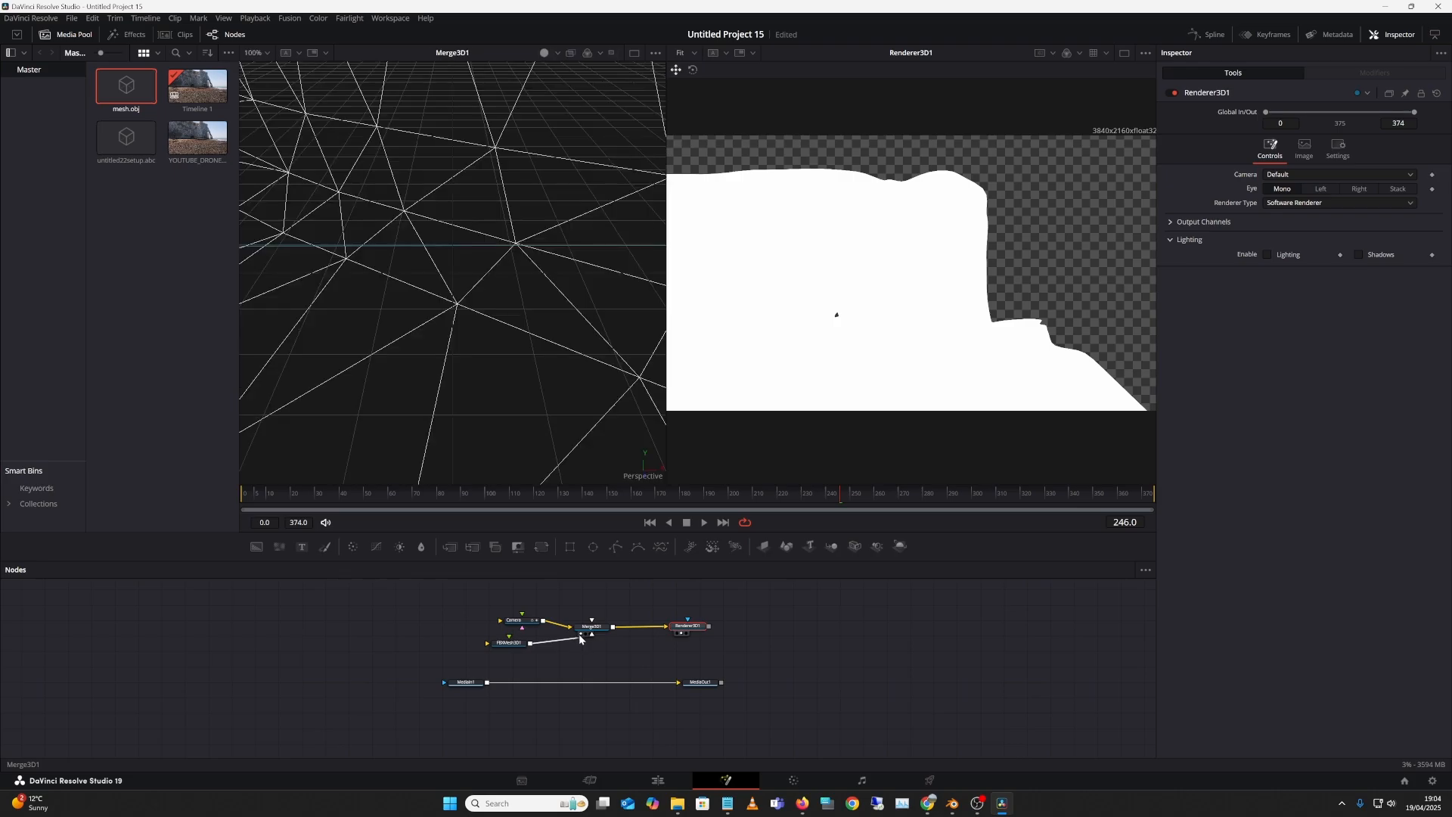
pyautogui.scroll(3, 529, 319)
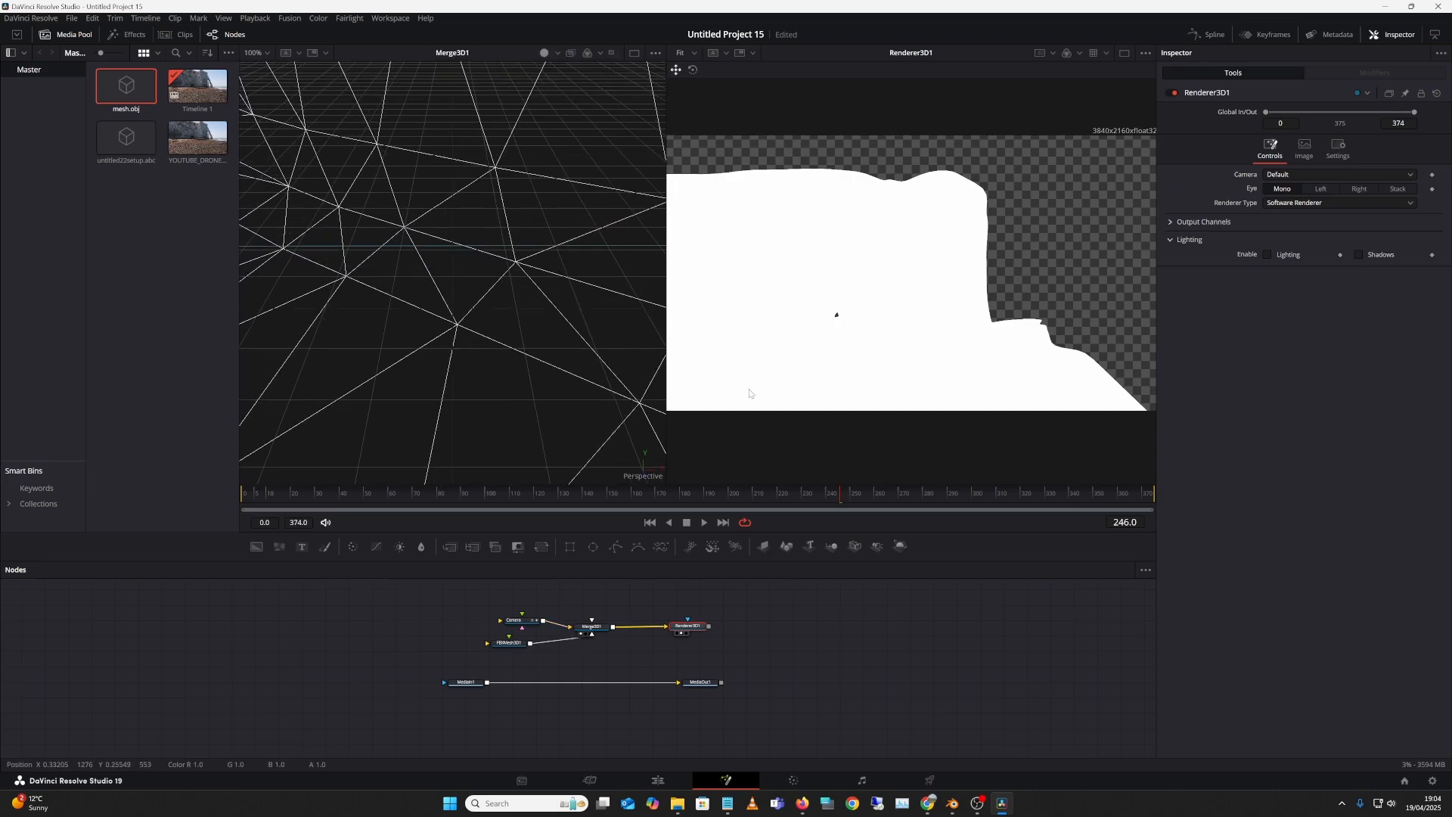
pyautogui.scroll(-4, 548, 333)
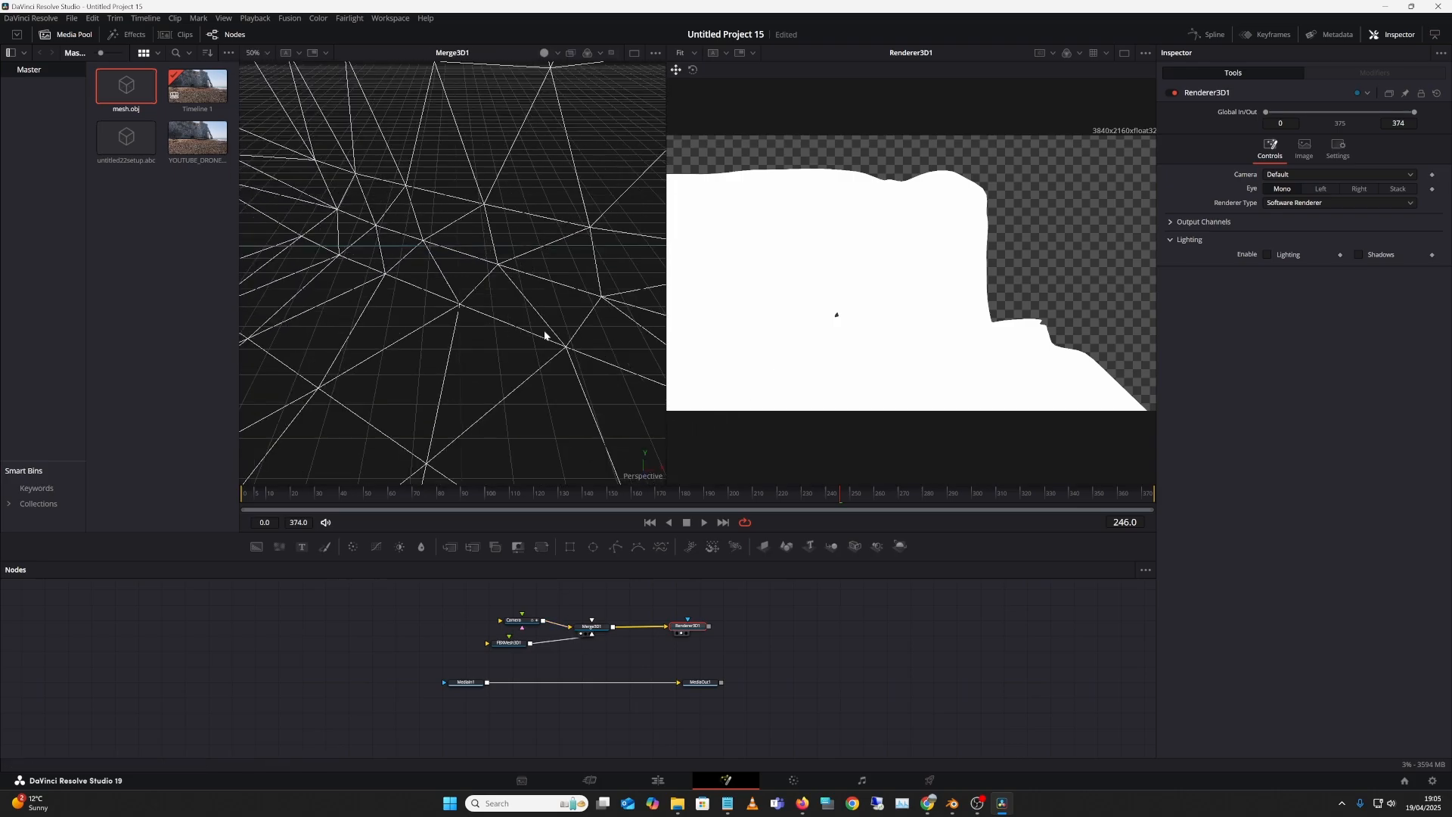
pyautogui.press('-')
pyautogui.press('-')
pyautogui.press('-')
pyautogui.press('-')
pyautogui.press('-')
pyautogui.press('-')
pyautogui.moveTo(515, 345)
pyautogui.mouseDown()
pyautogui.moveTo(521, 404)
pyautogui.moveTo(518, 283)
pyautogui.moveTo(516, 329)
pyautogui.mouseUp()
pyautogui.press('-')
pyautogui.press('-')
pyautogui.press('-')
pyautogui.press('-')
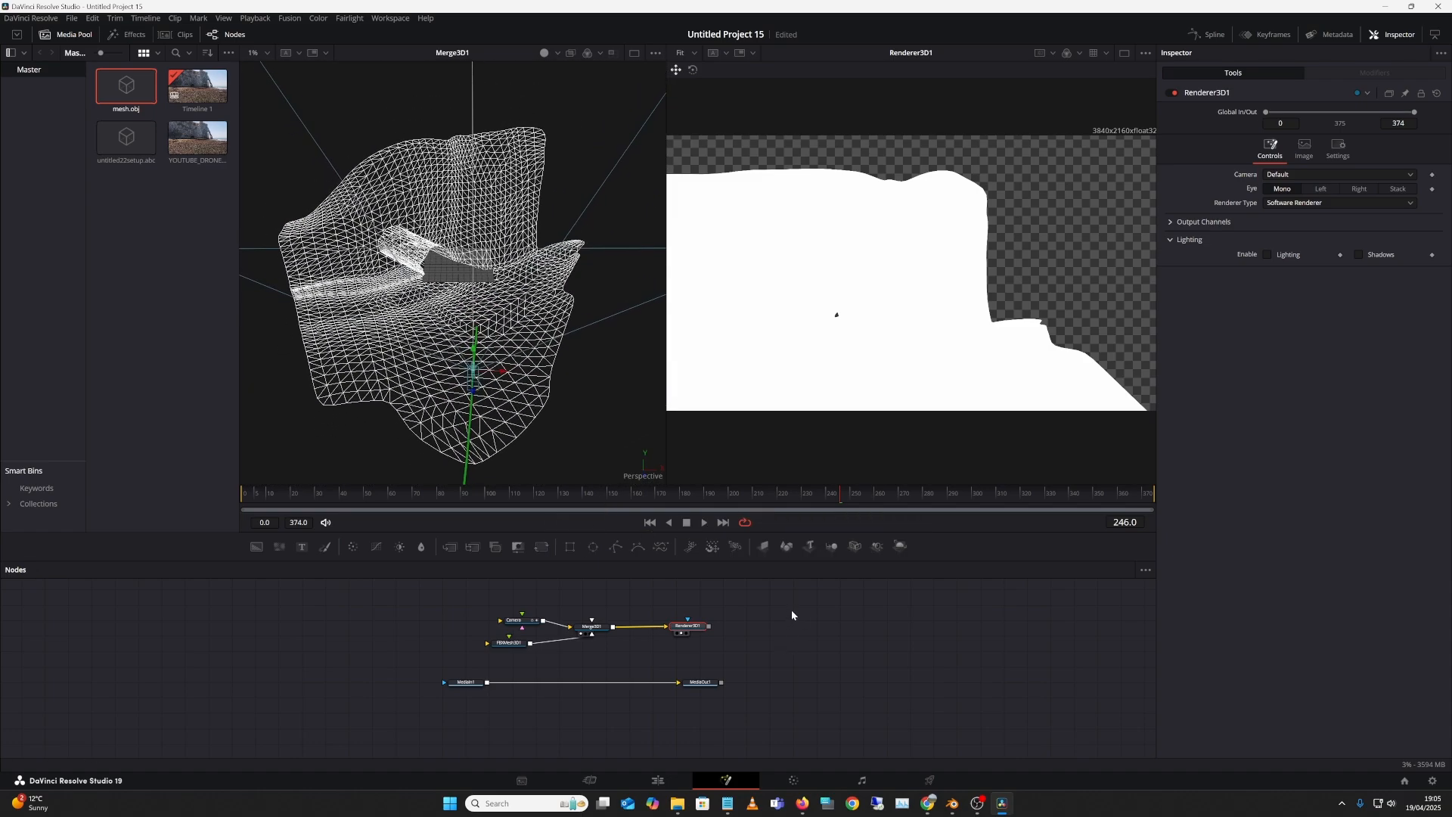
# Step: Switch Renderer3D1 to Hardware Renderer and zoom its viewer to 47% on the mesh
pyautogui.click(1316, 206)
pyautogui.click(1321, 215)
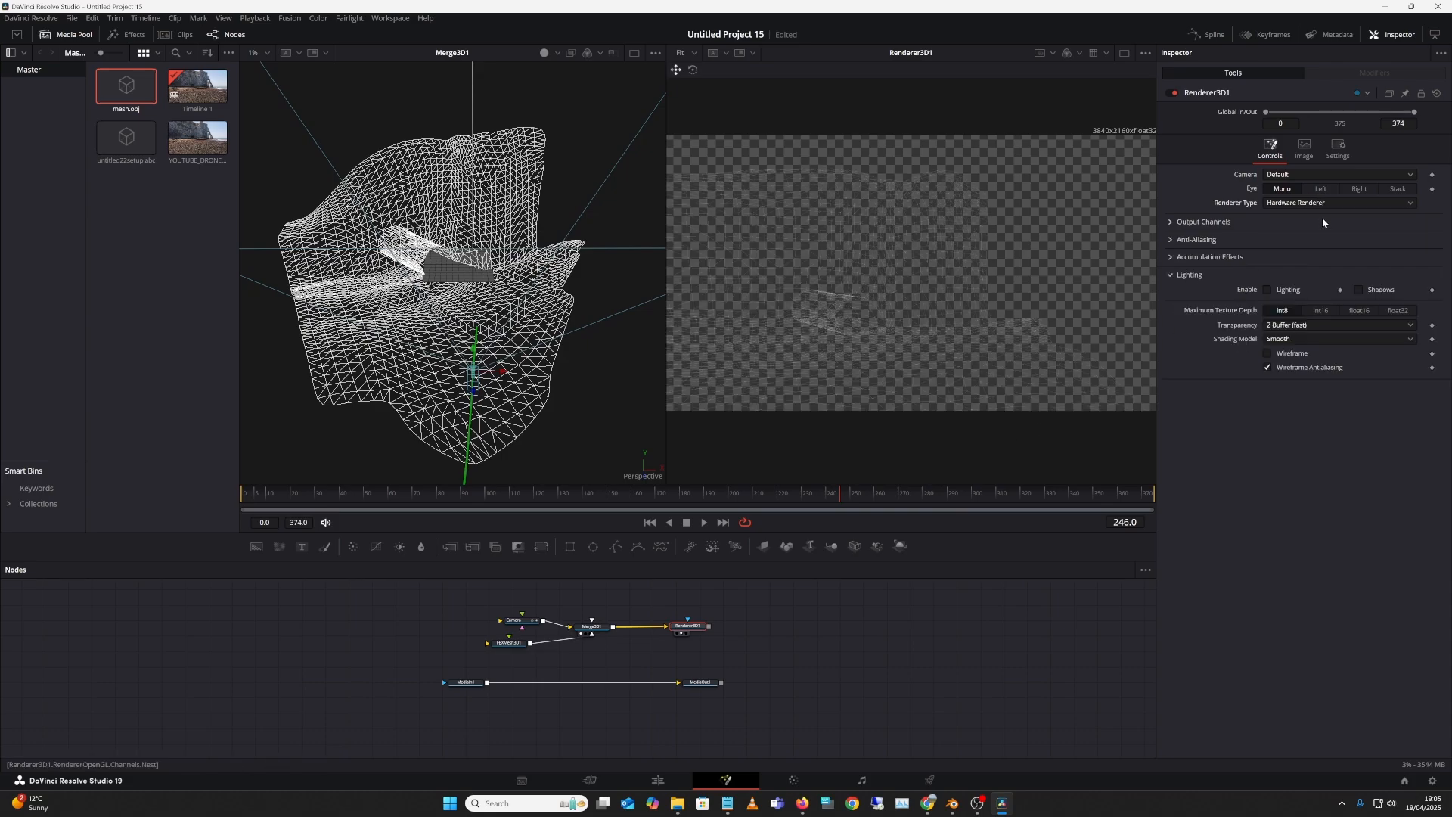
pyautogui.moveTo(790, 608); pyautogui.dragTo(820, 630)
pyautogui.moveTo(953, 305); pyautogui.dragTo(929, 347)
pyautogui.moveTo(665, 314); pyautogui.dragTo(516, 307)
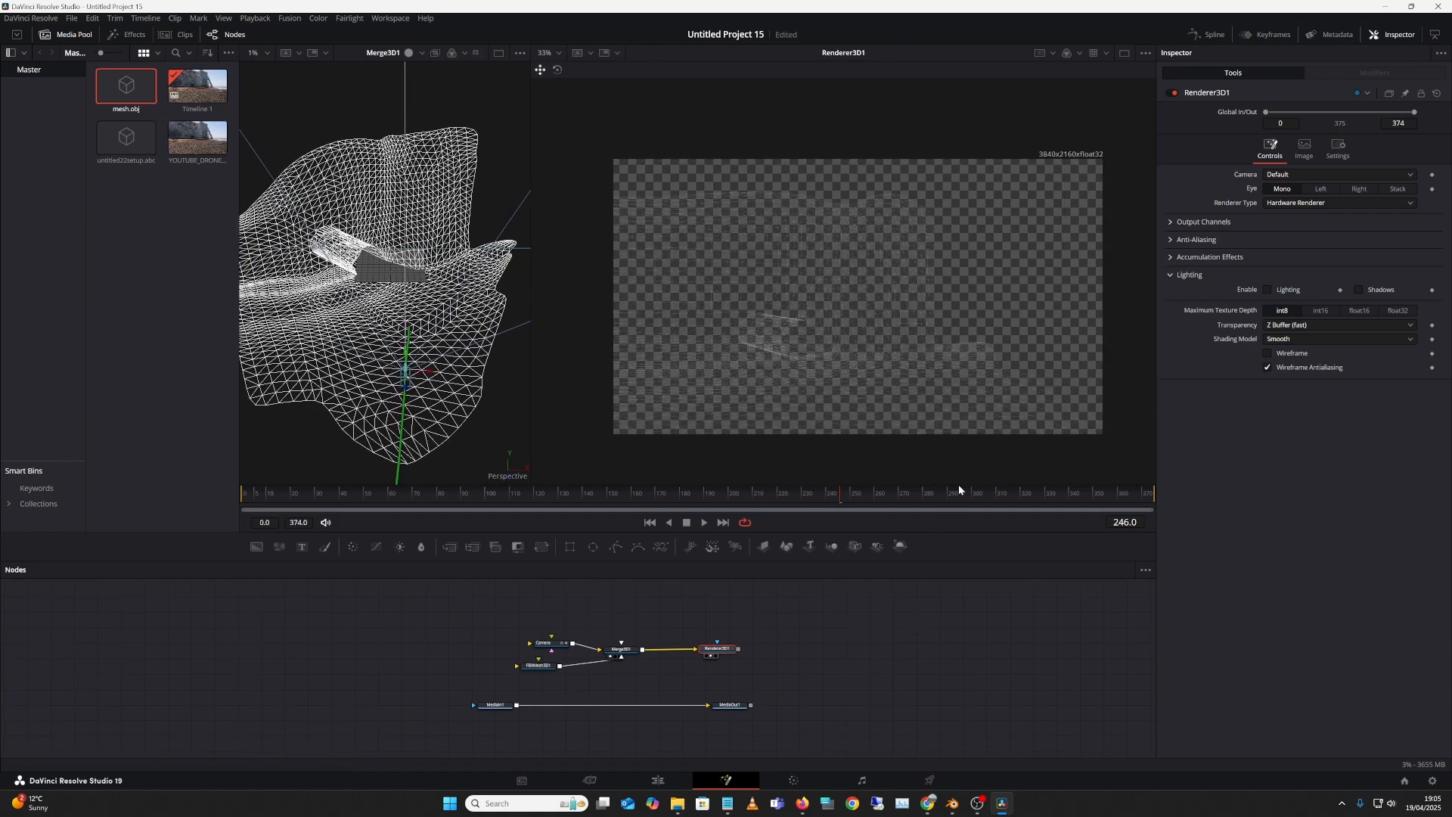
pyautogui.scroll(2, 1003, 340)
pyautogui.moveTo(835, 640); pyautogui.dragTo(846, 633)
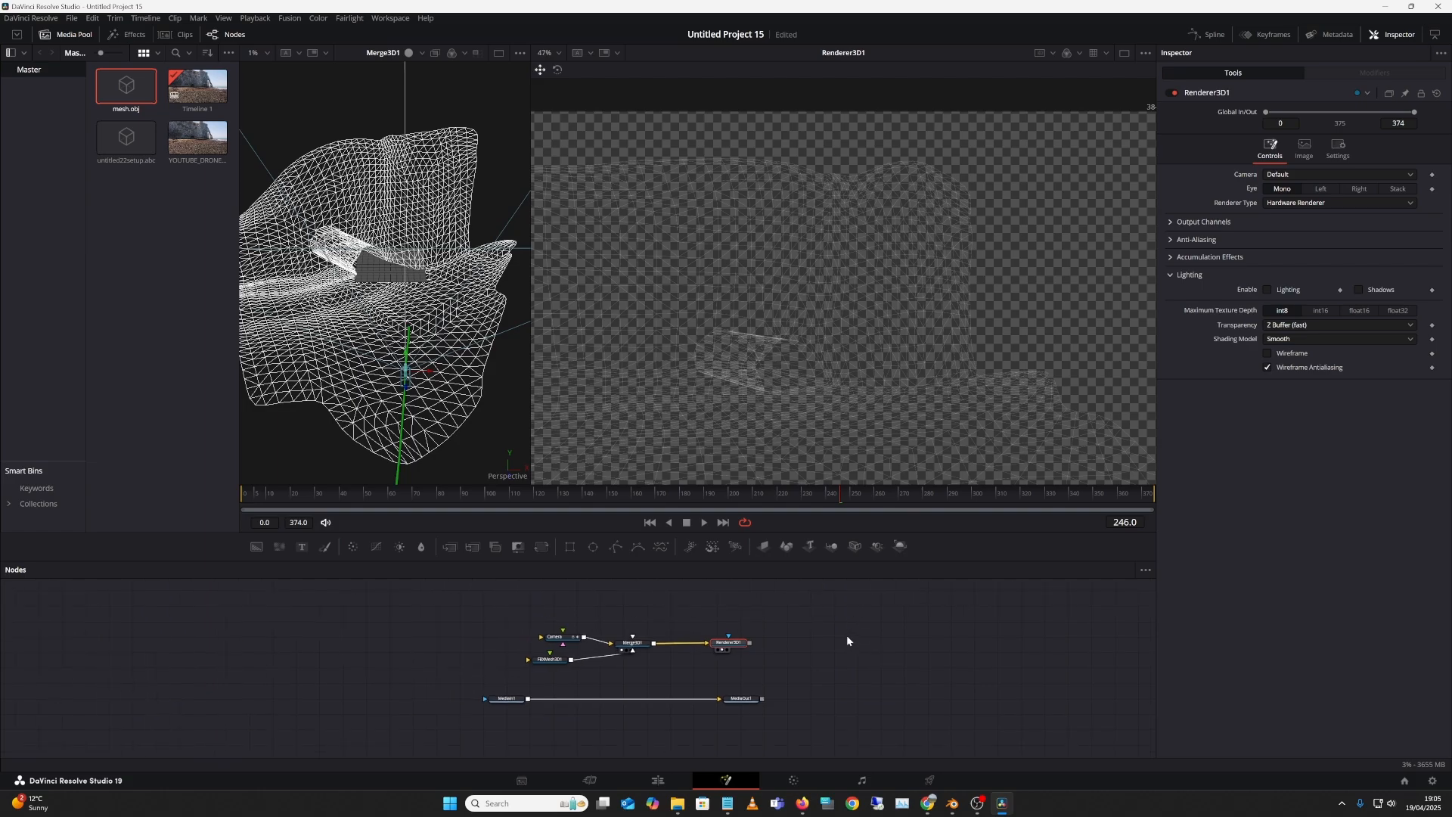
pyautogui.click(838, 639)
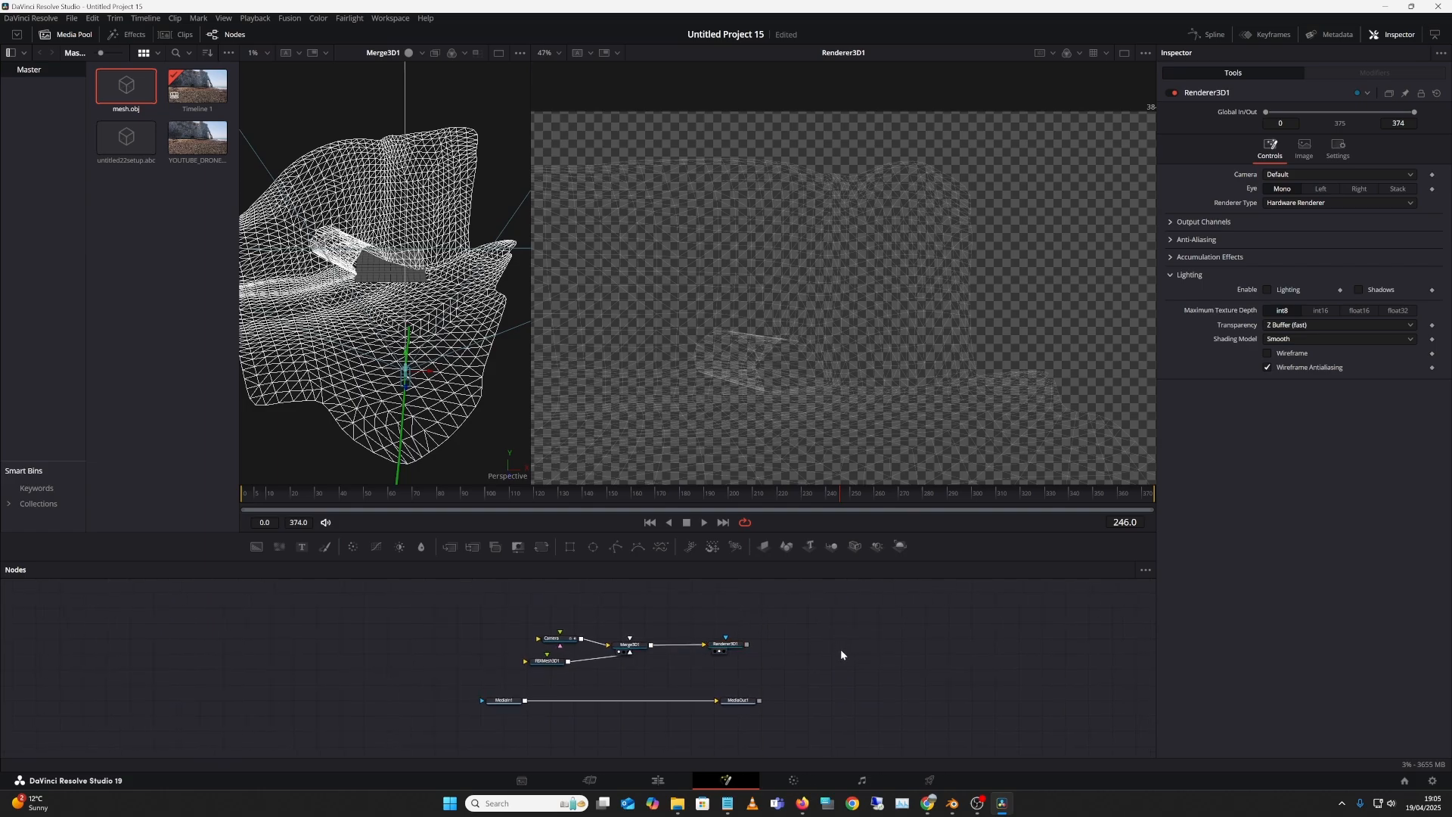
# Step: Add a Merge1 node fed by Renderer3D1 and show its output in both viewers
pyautogui.hotkey('shift', 'space')
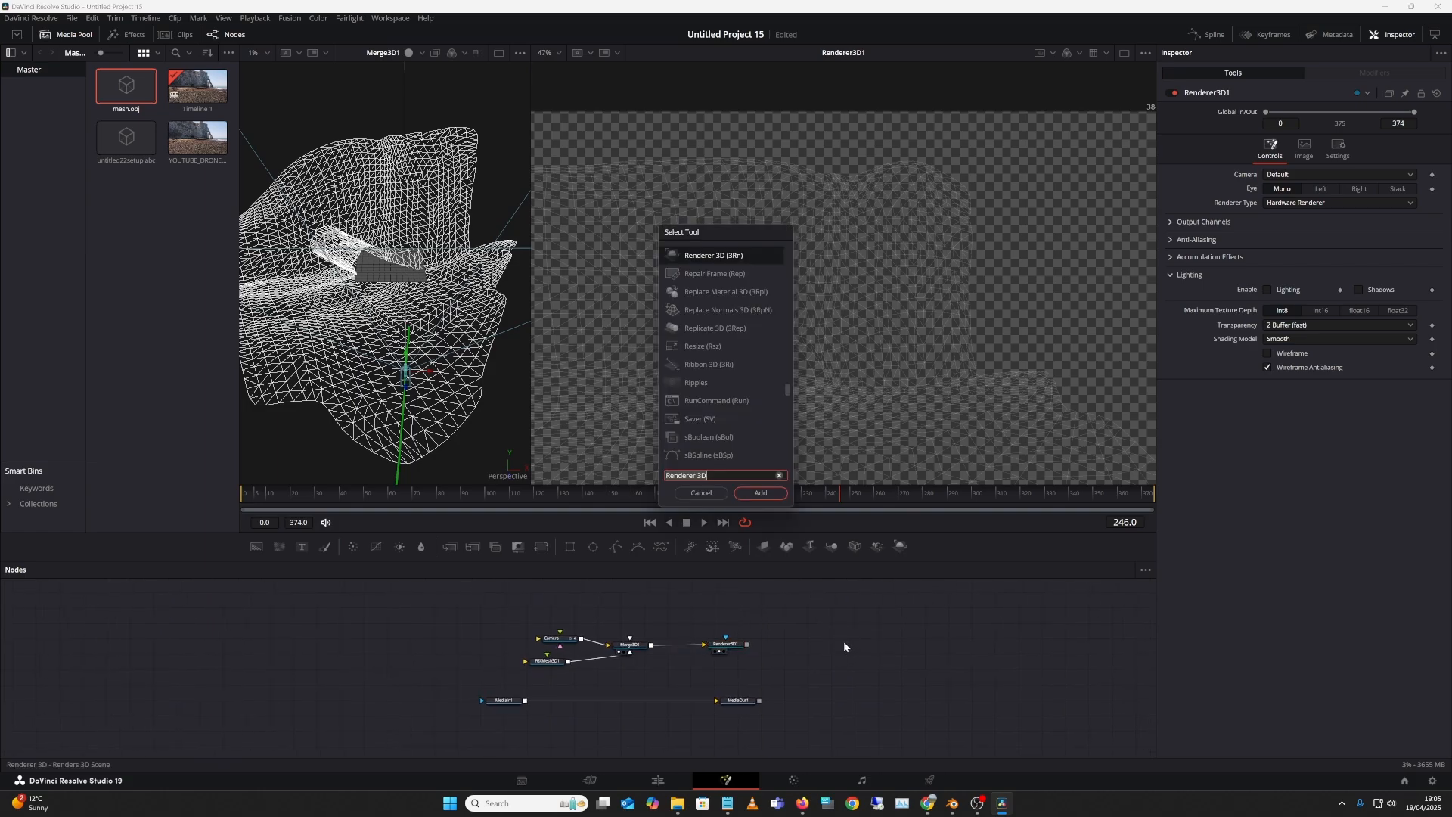
pyautogui.write('MERE')
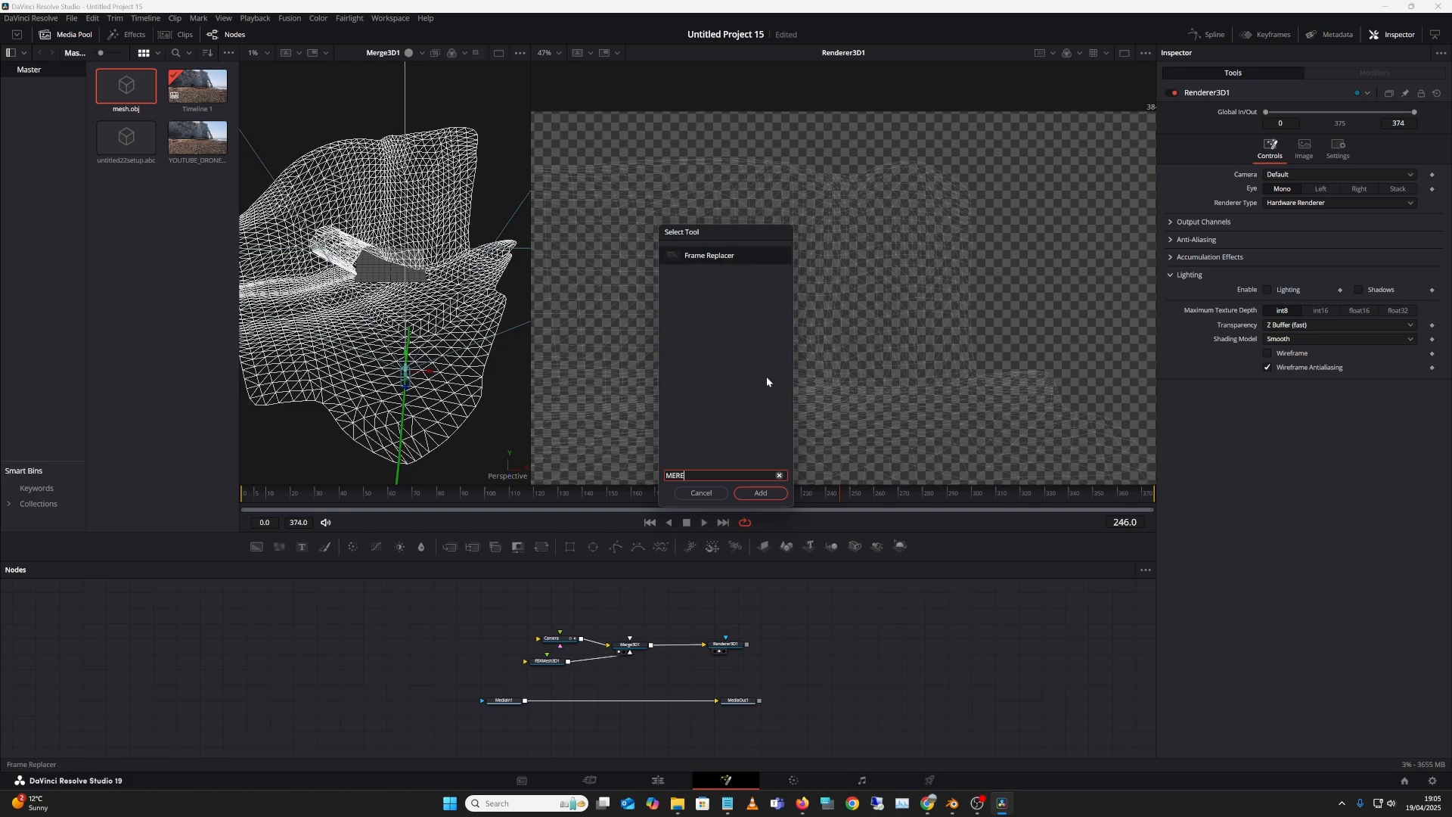
pyautogui.press('BackSpace')
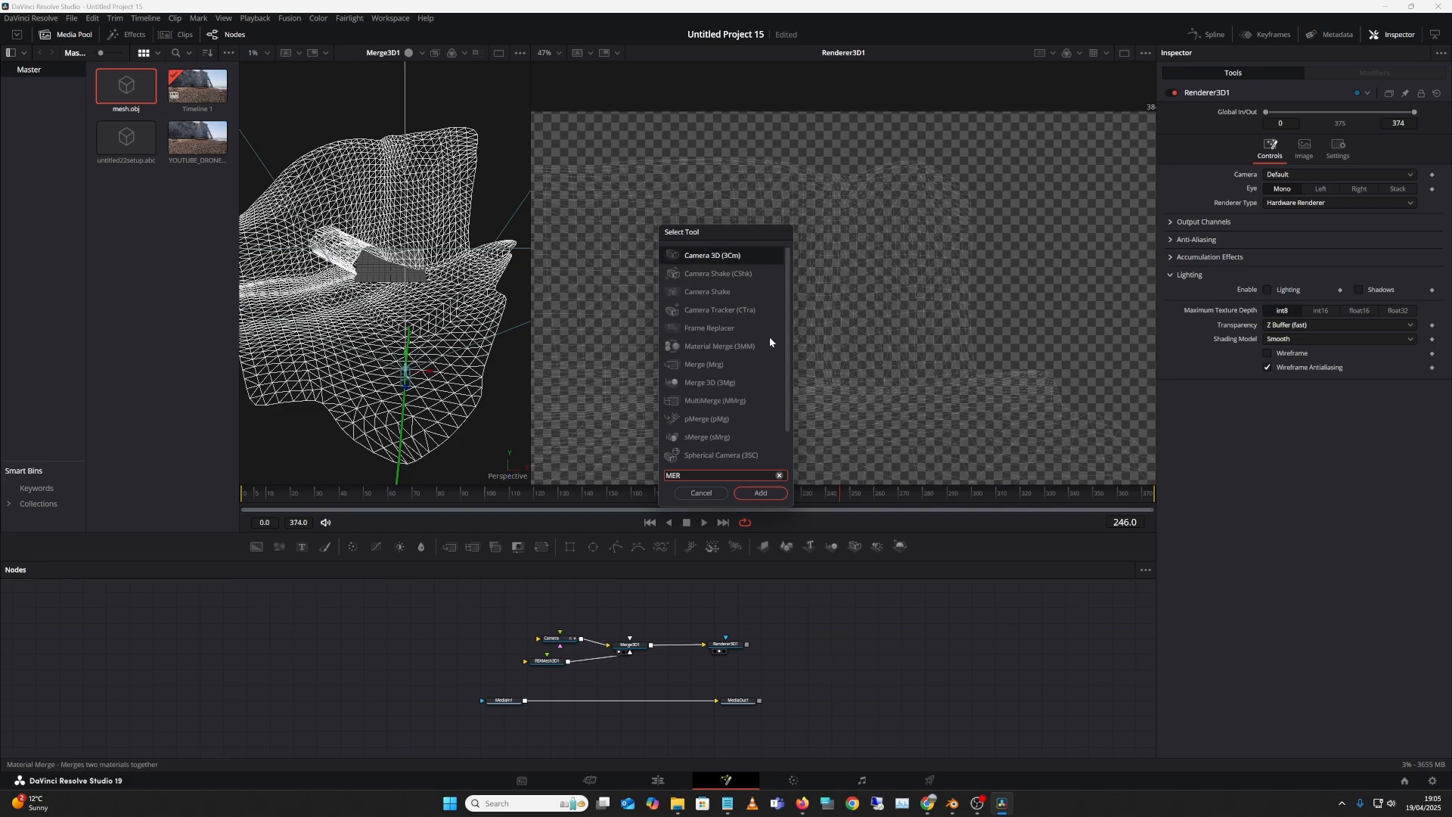
pyautogui.write('G')
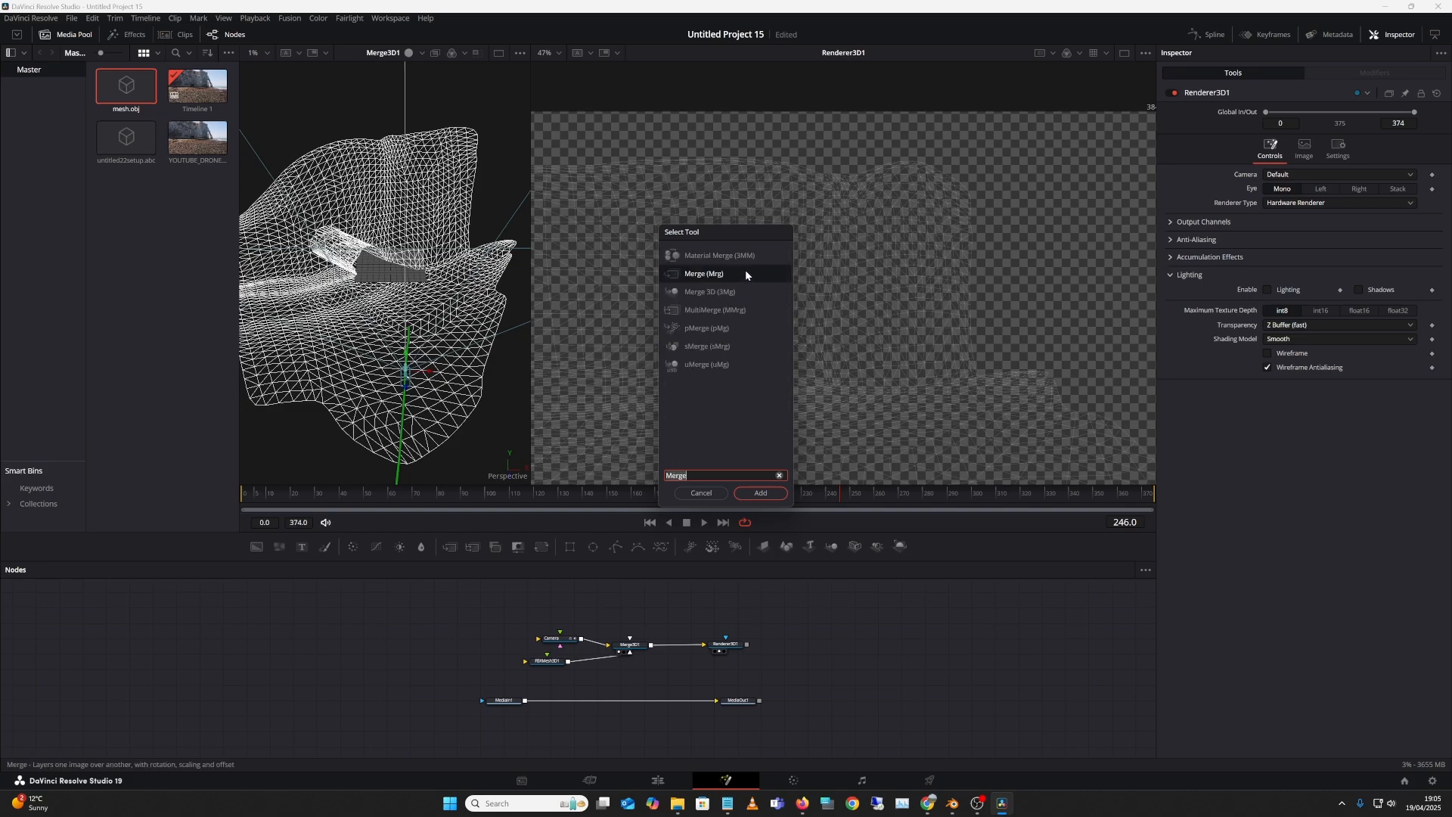
pyautogui.click(759, 492)
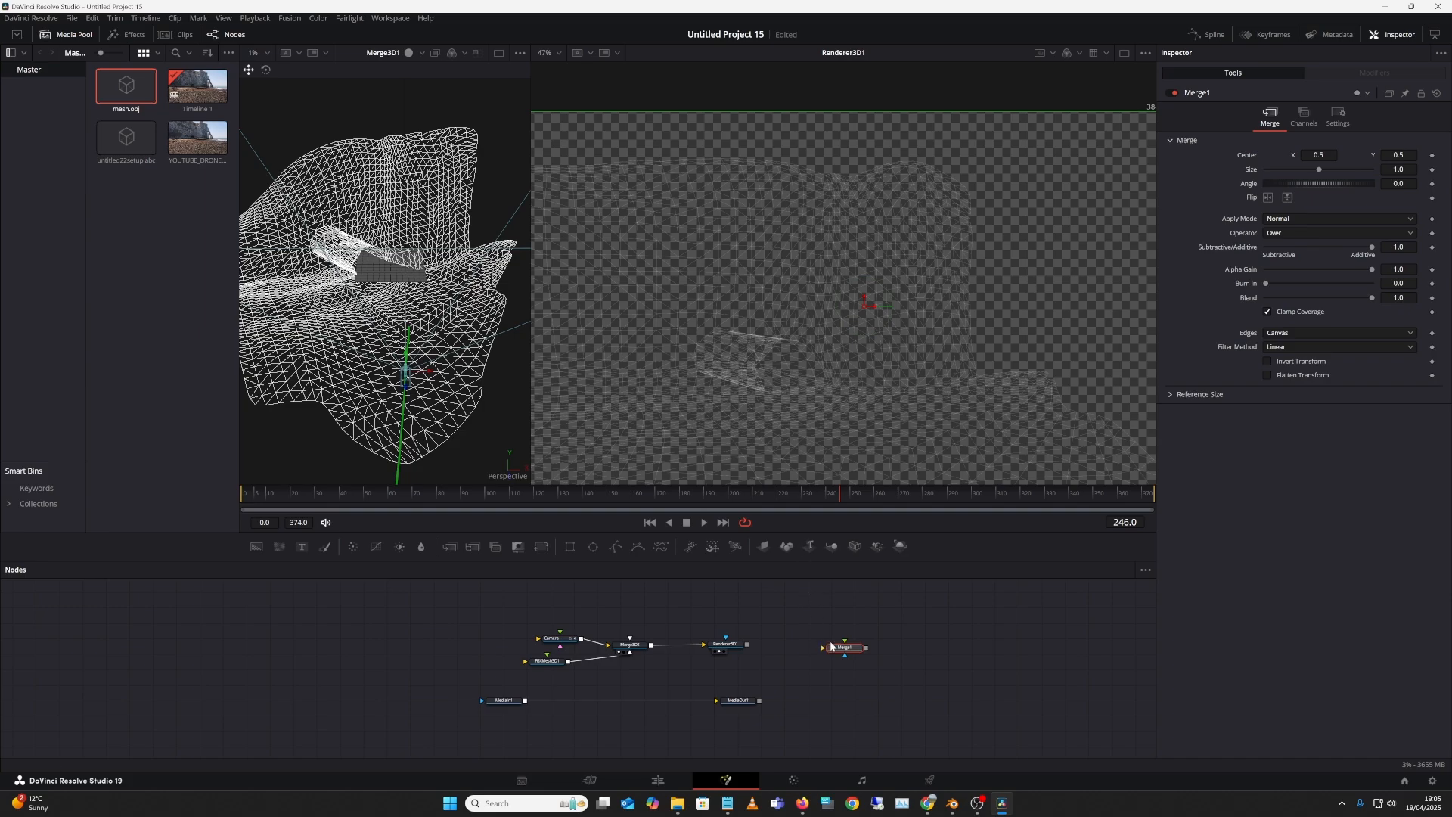
pyautogui.moveTo(830, 647); pyautogui.dragTo(740, 642)
pyautogui.moveTo(845, 643); pyautogui.dragTo(808, 672)
pyautogui.click(795, 678)
pyautogui.click(798, 679)
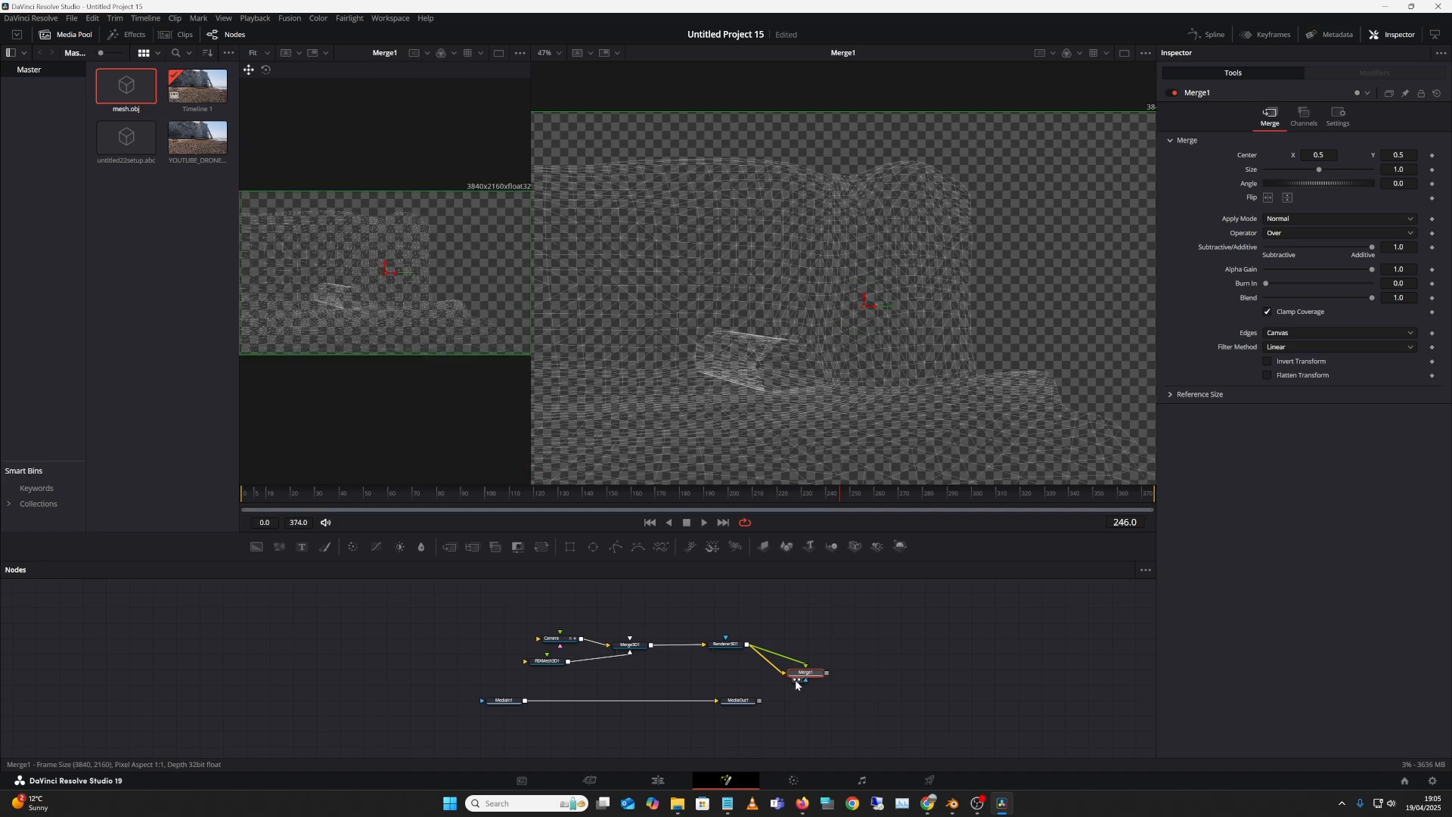
pyautogui.click(796, 679)
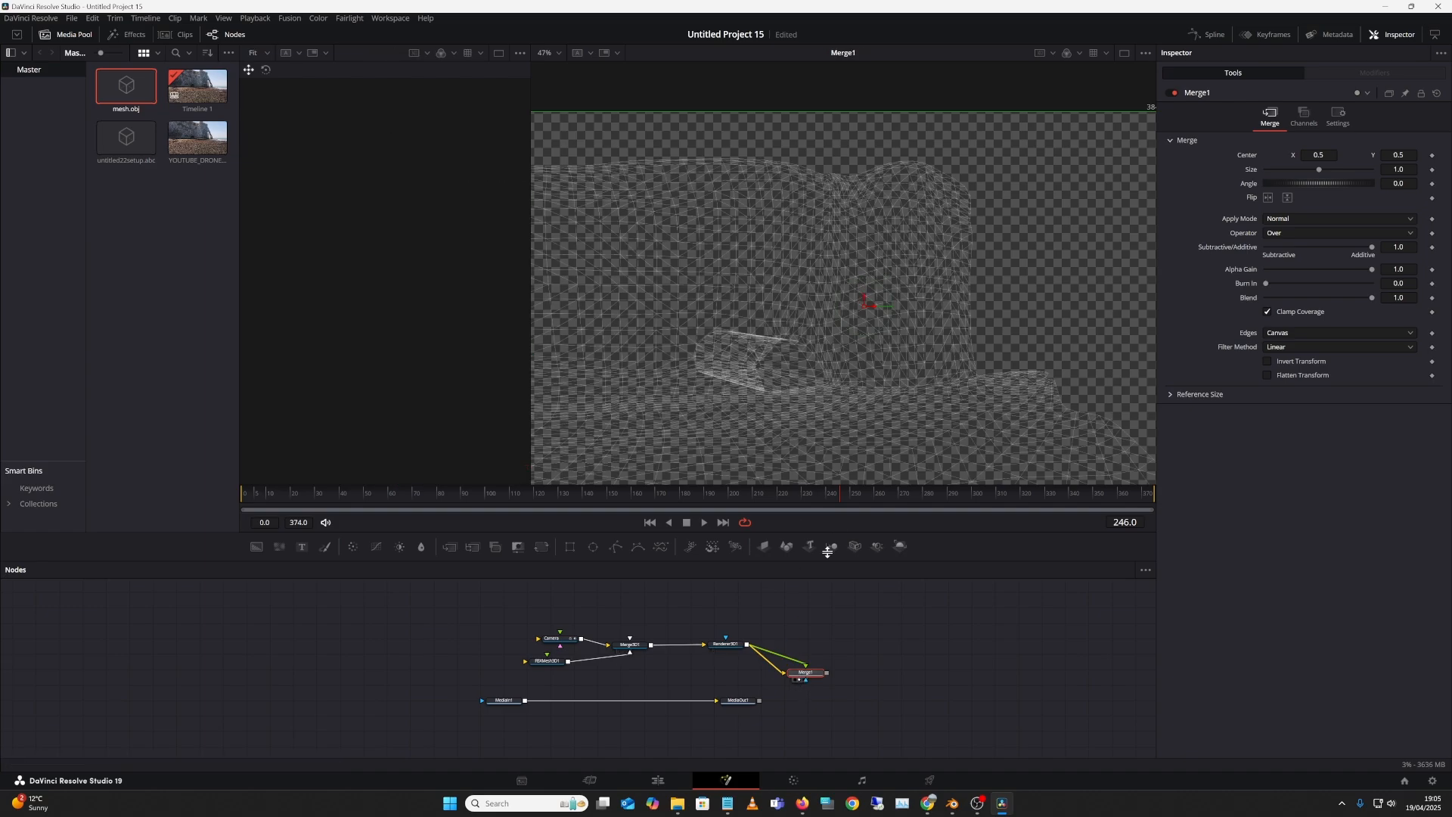
pyautogui.moveTo(739, 696); pyautogui.dragTo(767, 714)
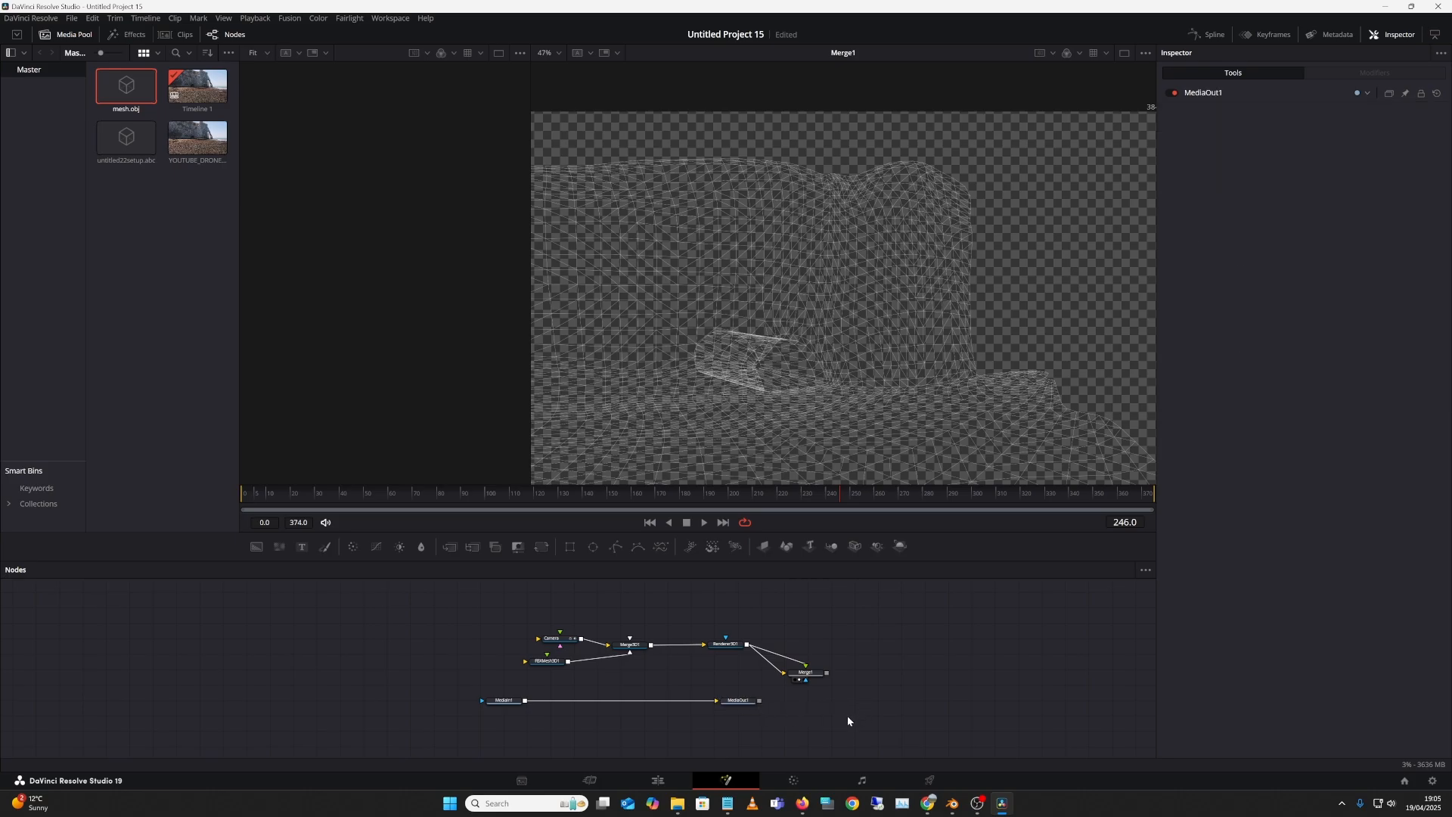
# Step: Add a second Merge node, Merge2, from the tool search
pyautogui.hotkey('shift', 'space')
pyautogui.write('M')
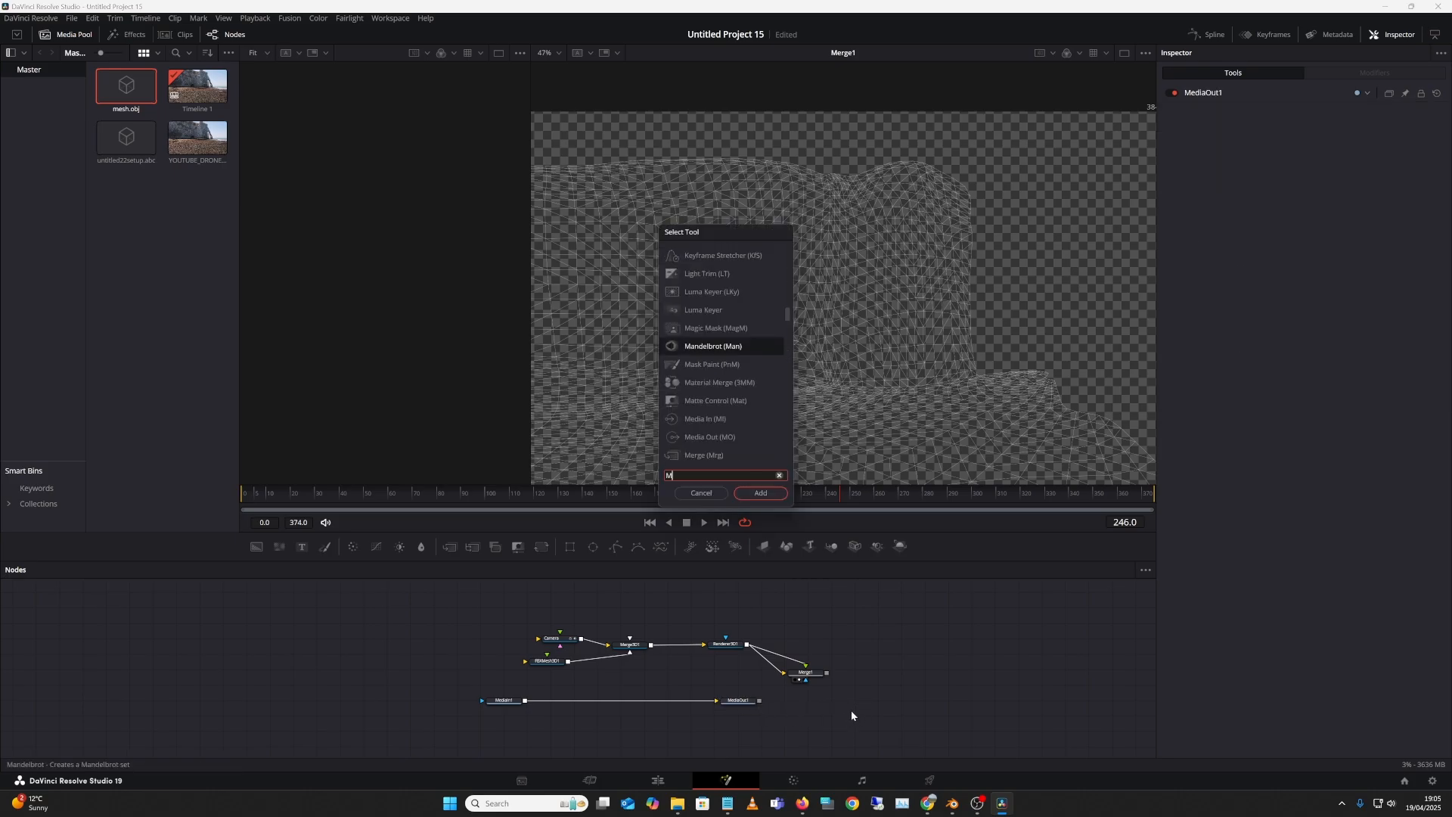
pyautogui.write('ER')
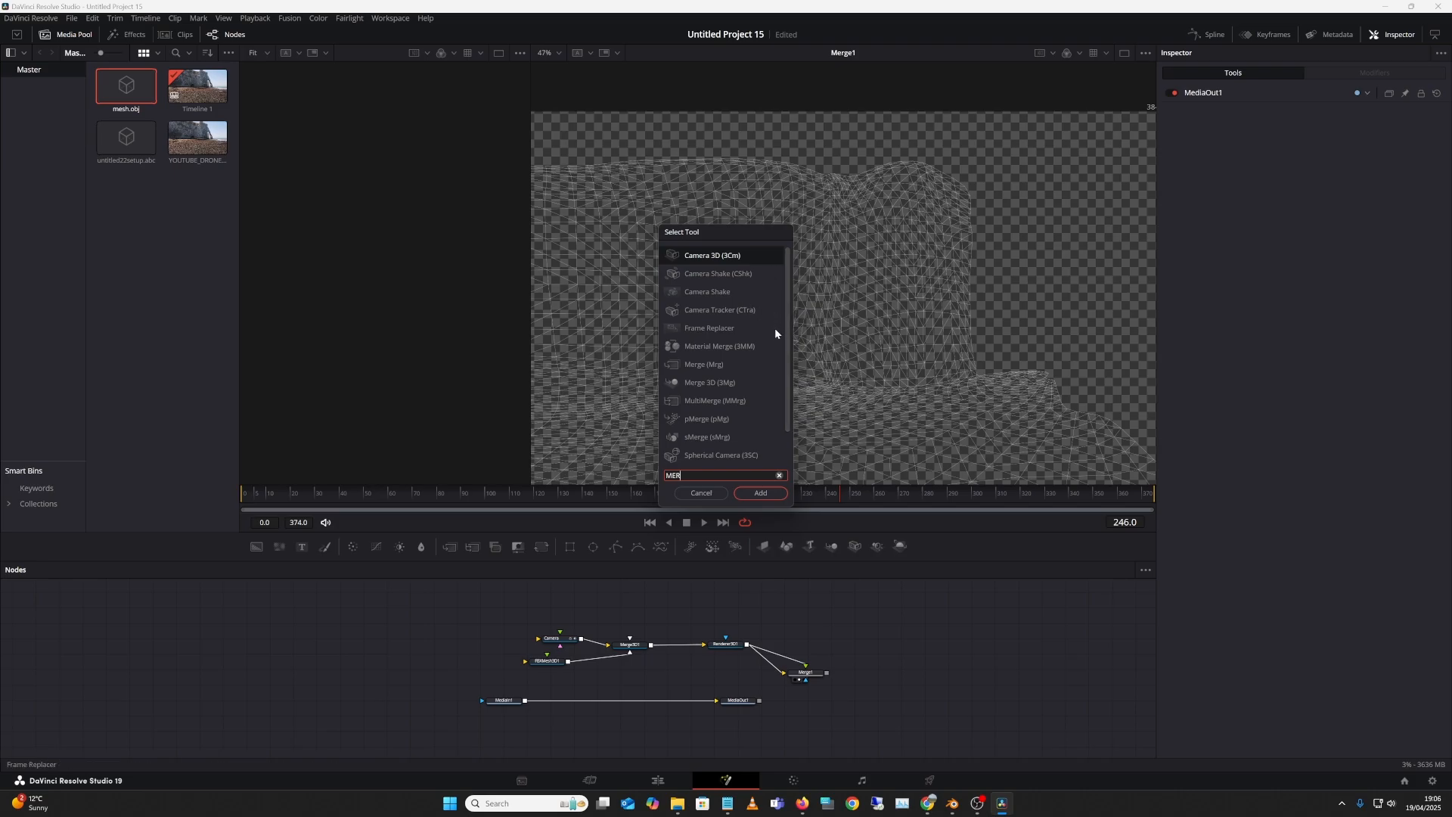
pyautogui.write('G')
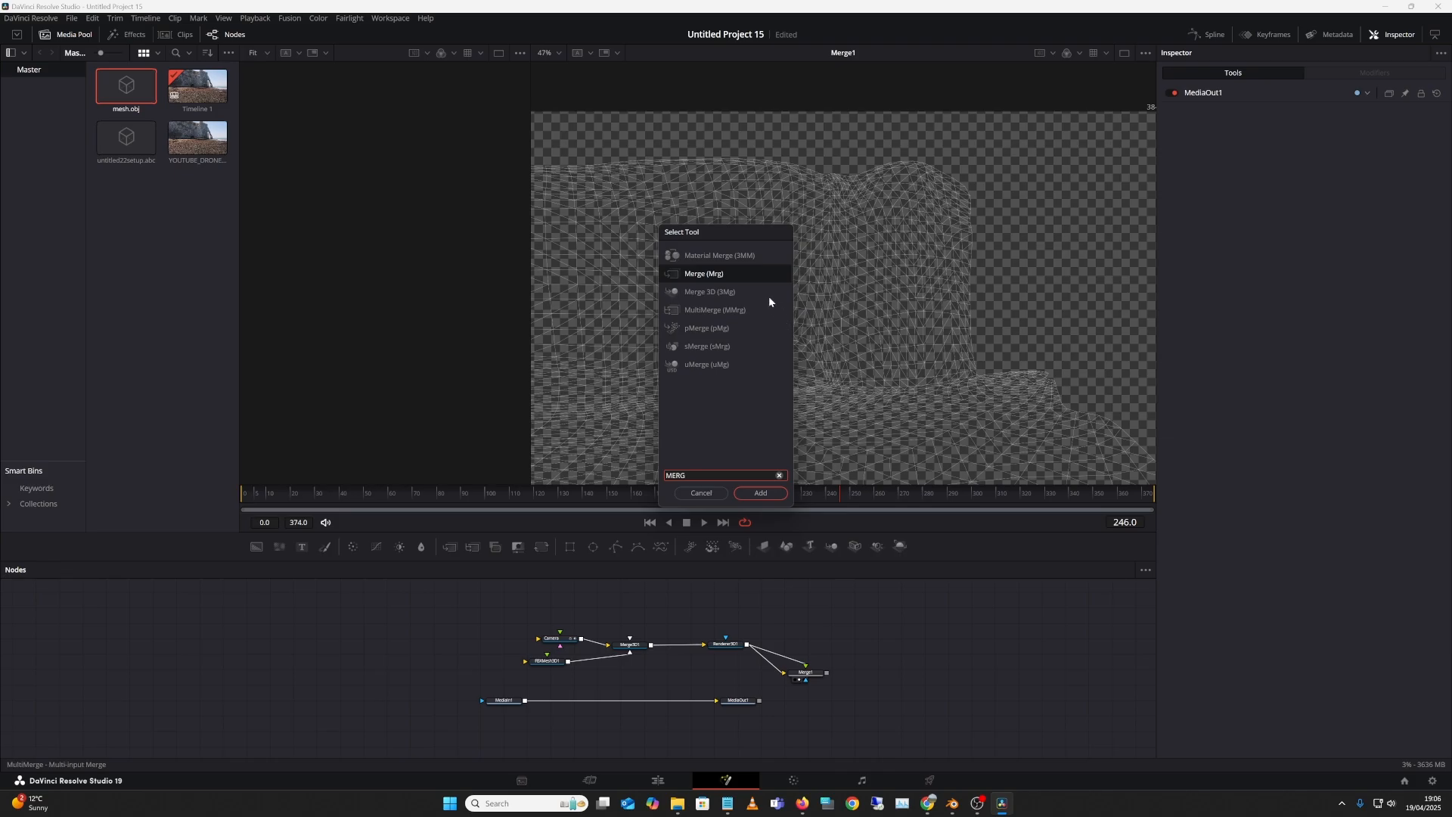
pyautogui.press('BackSpace')
pyautogui.press('BackSpace')
pyautogui.press('BackSpace')
pyautogui.press('BackSpace')
pyautogui.write('Merge')
pyautogui.click(764, 493)
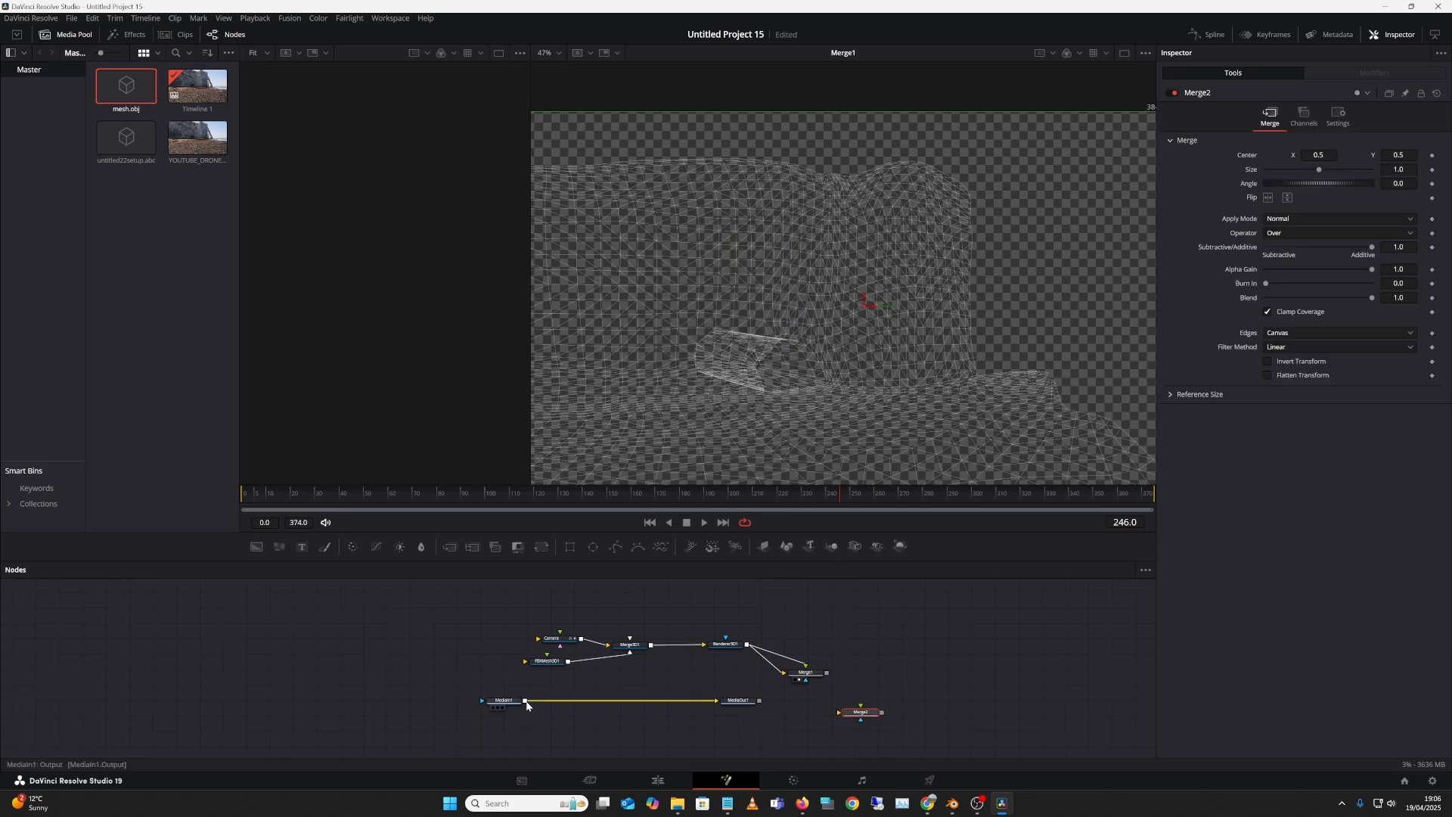
# Step: Wire MediaIn1 into Merge2's background and Merge1 into its foreground, then view Merge2
pyautogui.moveTo(805, 744); pyautogui.dragTo(852, 715)
pyautogui.moveTo(738, 701); pyautogui.dragTo(738, 751)
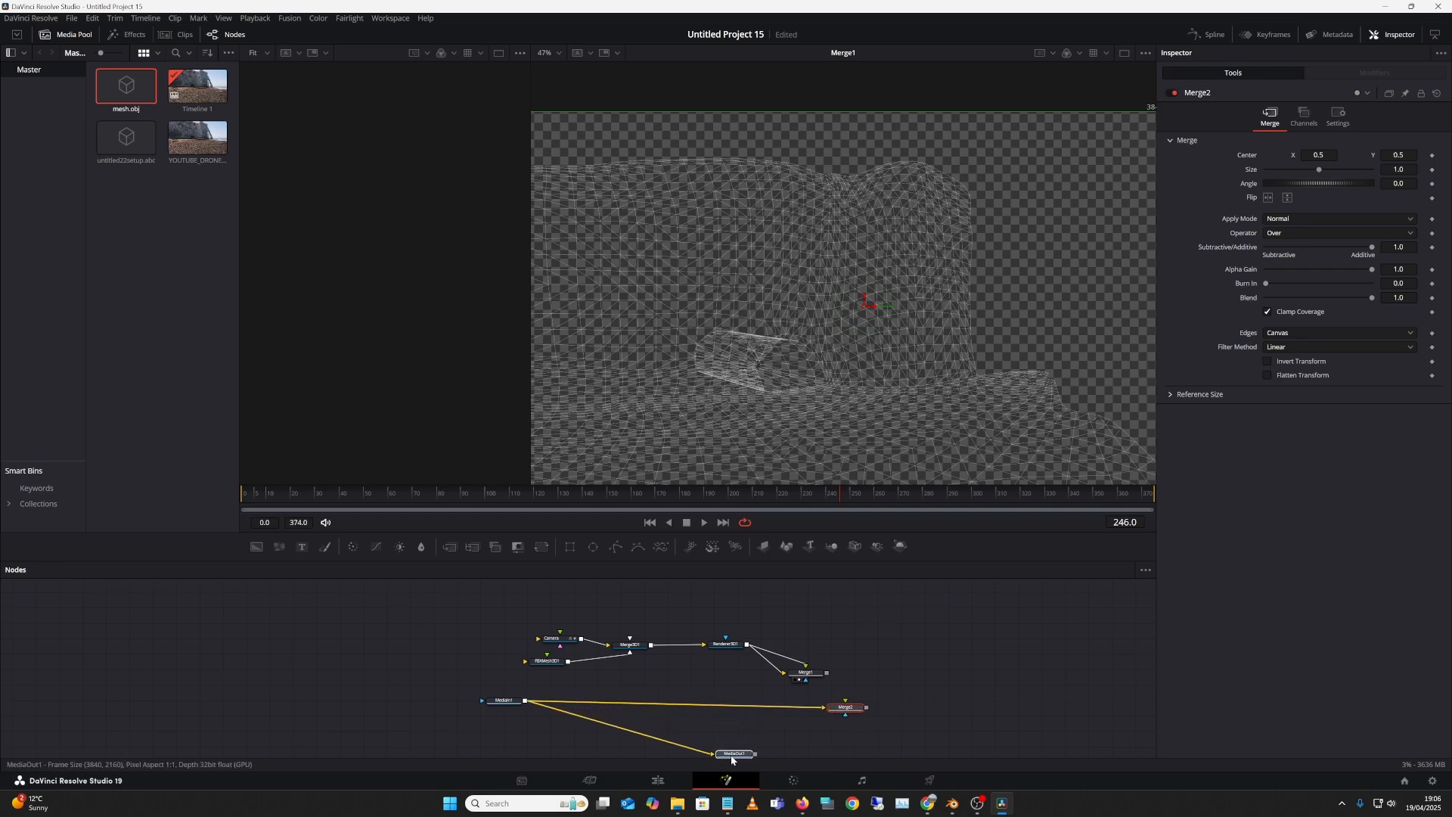
pyautogui.moveTo(830, 672); pyautogui.dragTo(843, 710)
pyautogui.click(838, 714)
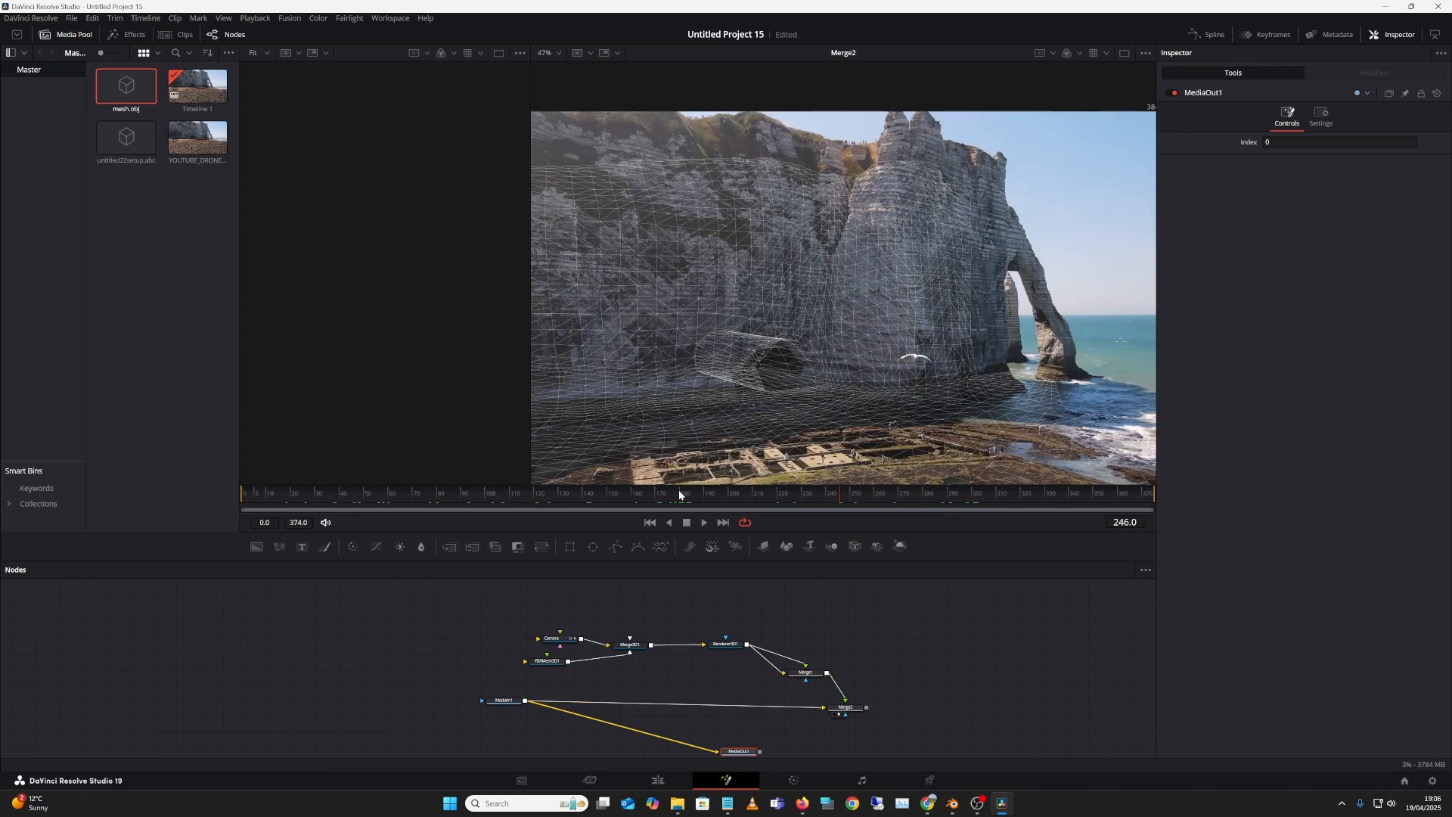
pyautogui.moveTo(674, 492); pyautogui.dragTo(564, 523)
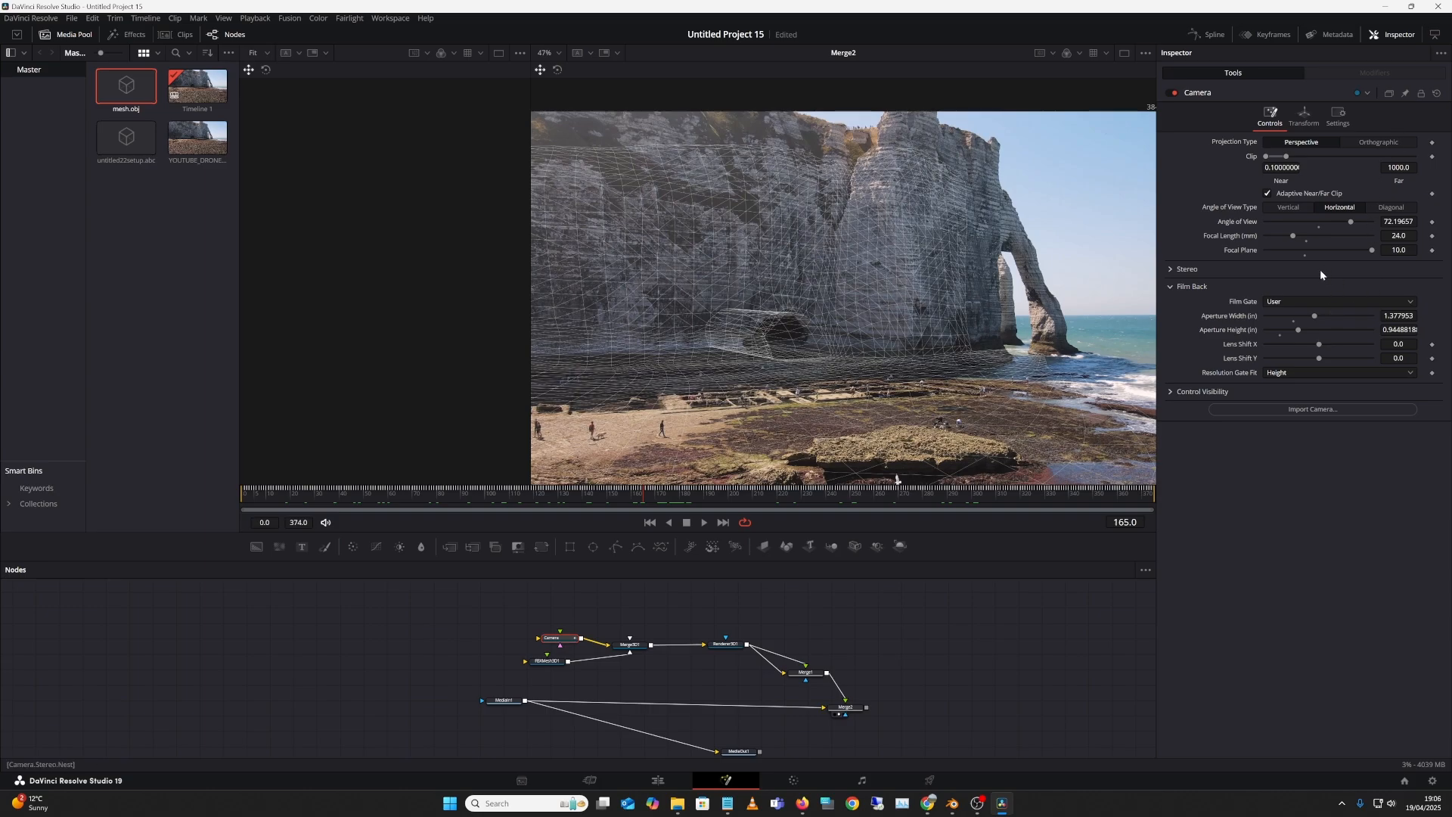
# Step: Set the Camera's Resolution Gate Fit to Width and check alignment on an earlier frame
pyautogui.click(1337, 372)
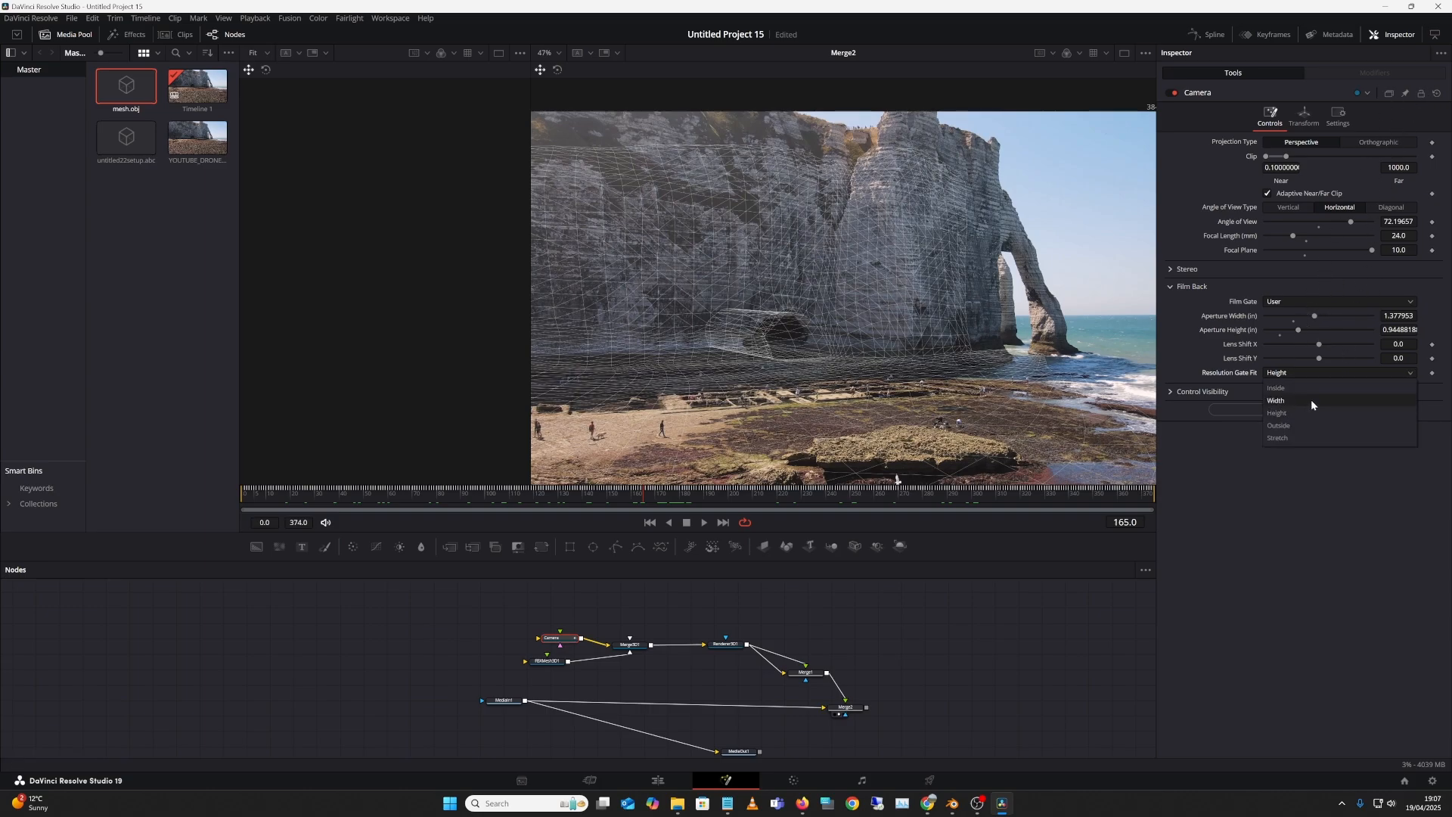
pyautogui.click(1311, 402)
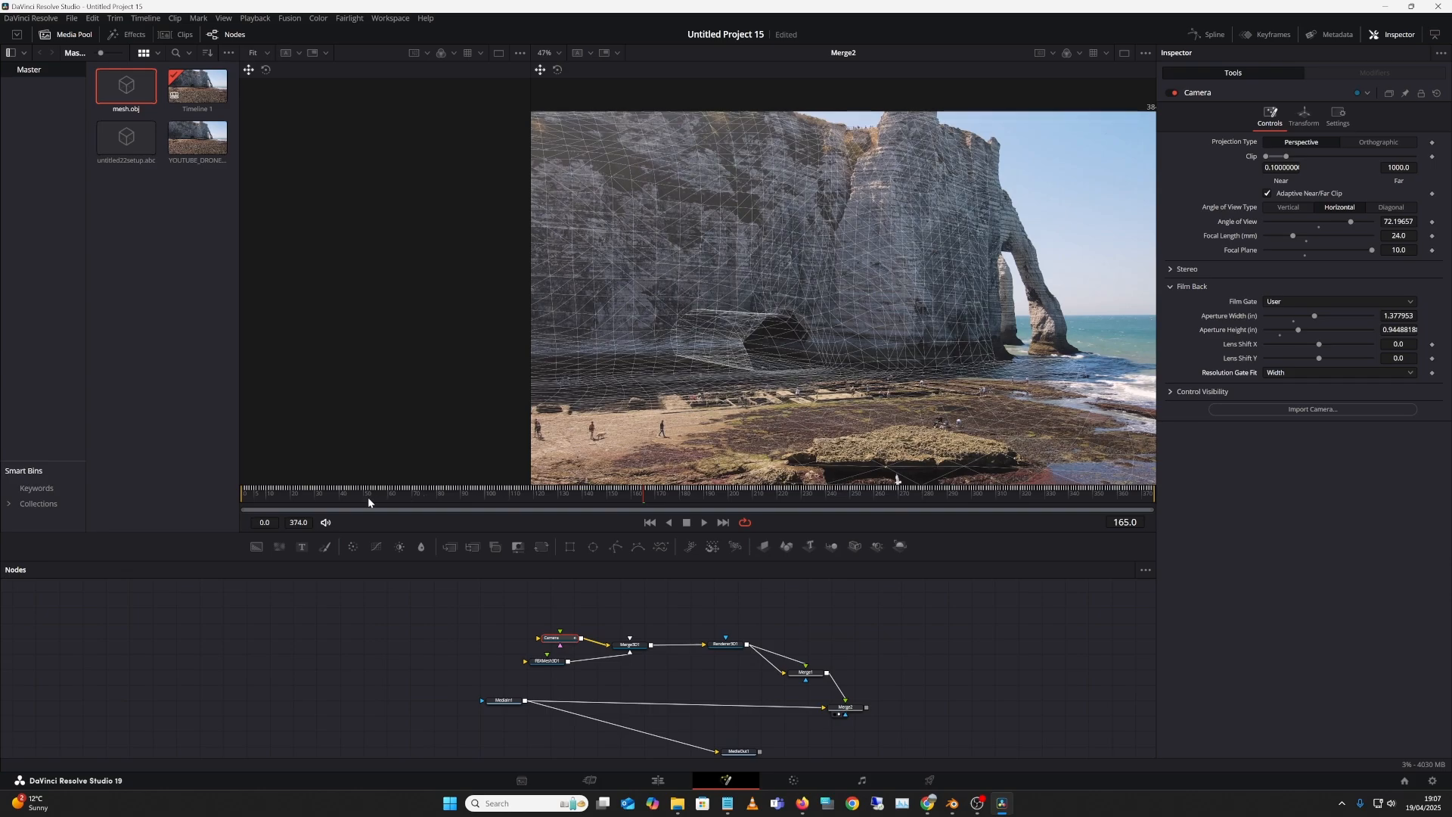
pyautogui.moveTo(368, 497); pyautogui.dragTo(497, 493)
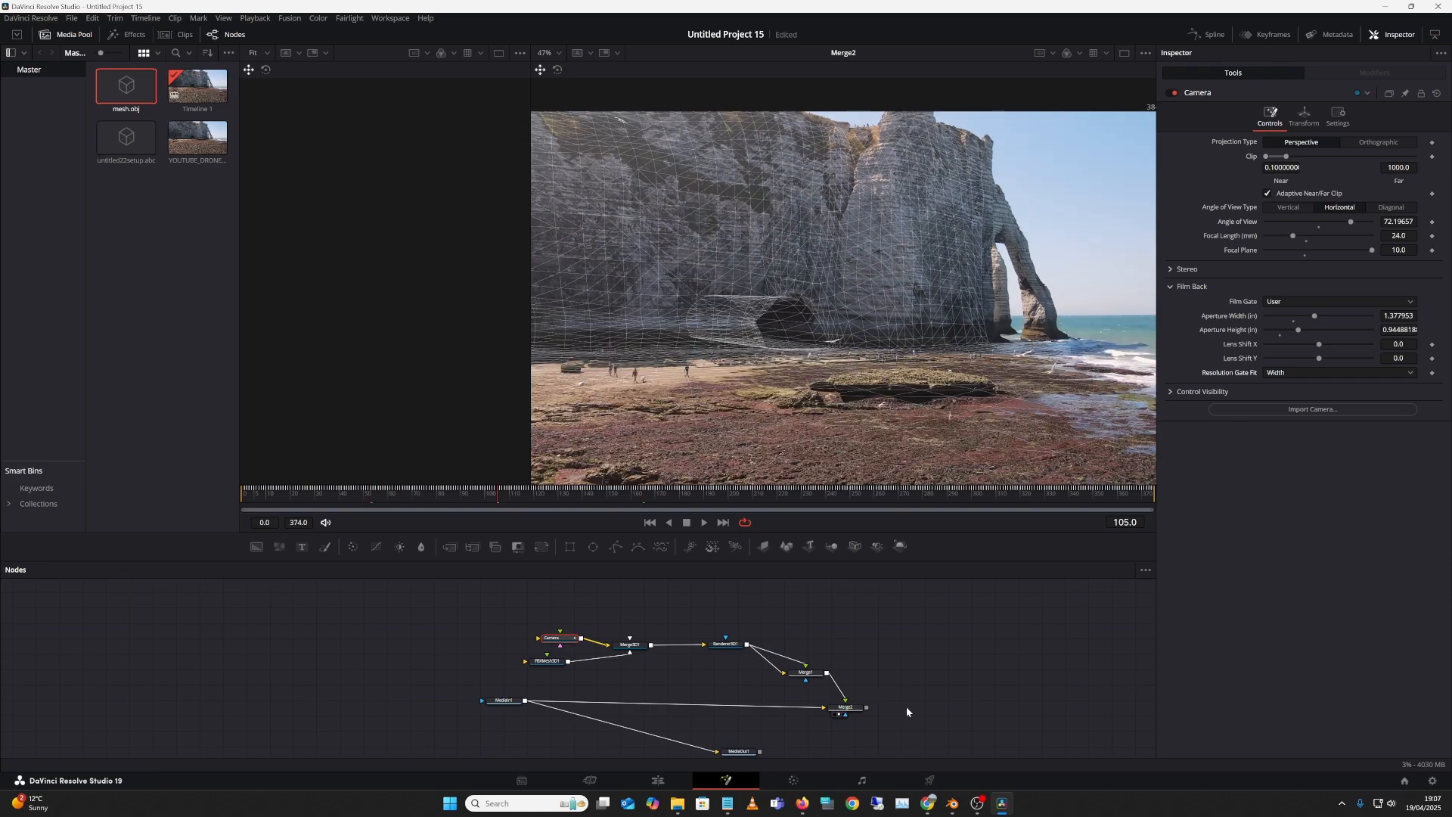
# Step: Set up a Create/Play Preview of Merge2 on RightView
pyautogui.moveTo(845, 707); pyautogui.dragTo(897, 685)
pyautogui.rightClick(887, 683)
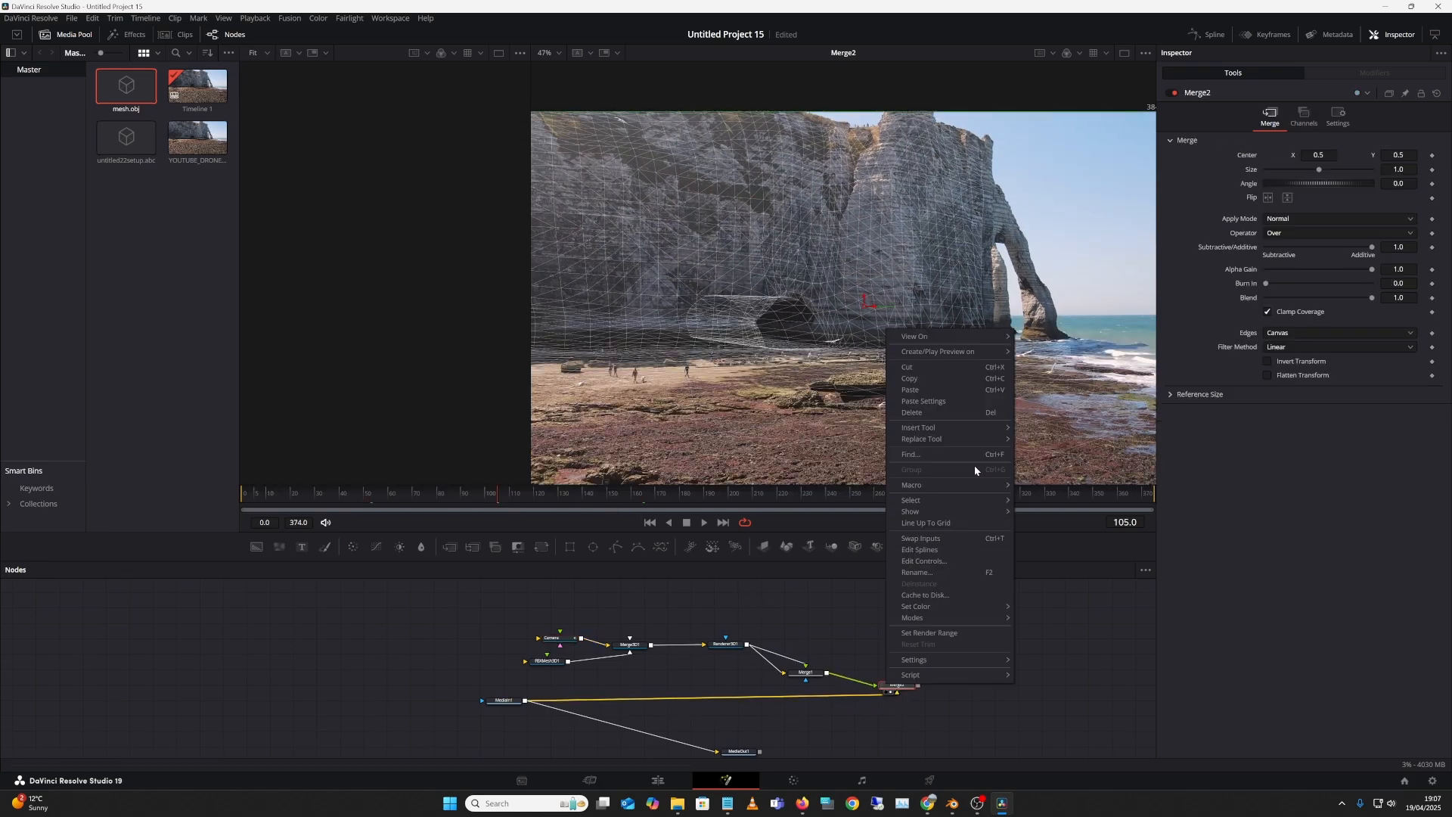
pyautogui.moveTo(1001, 354)
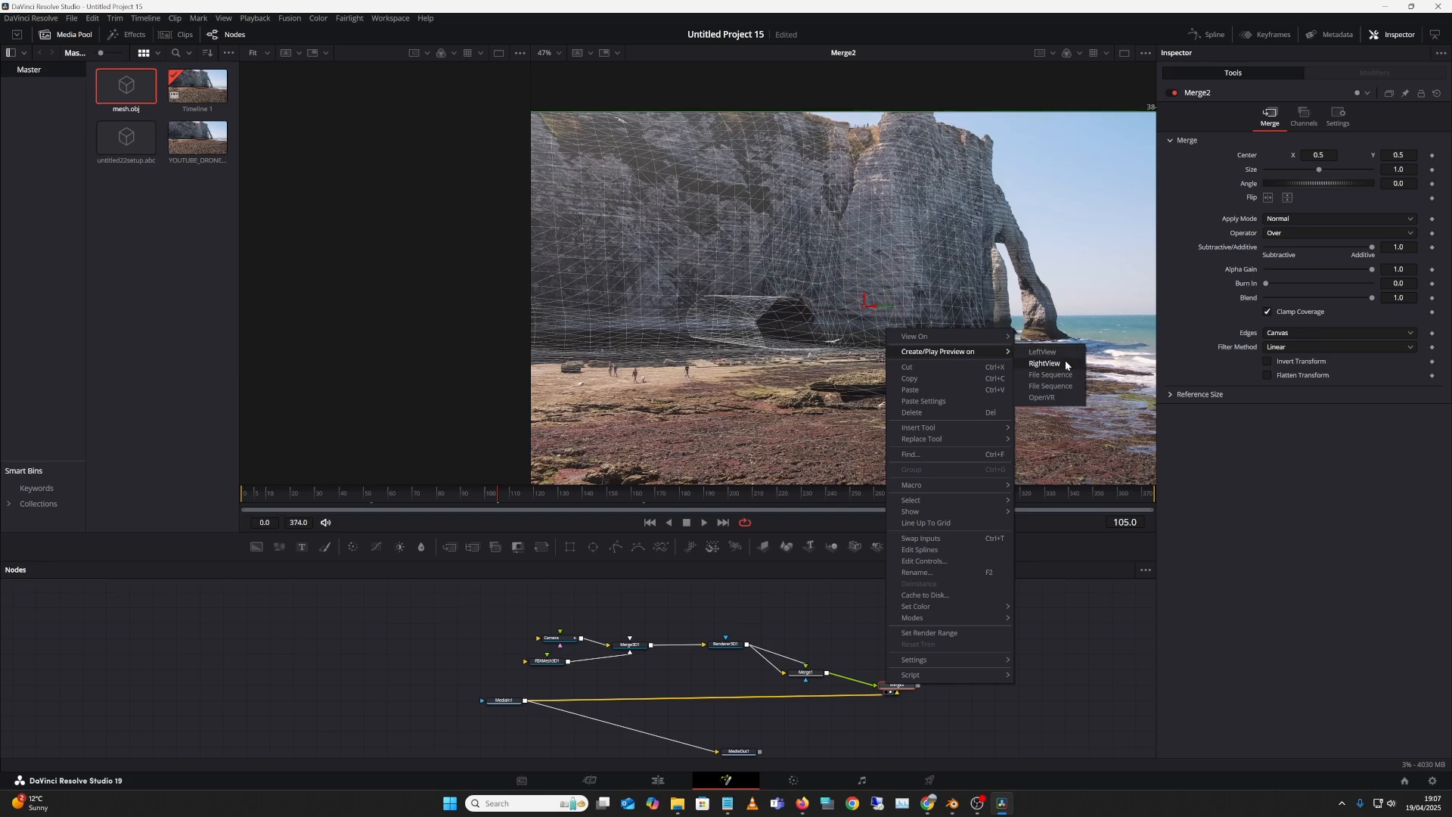
pyautogui.click(1044, 363)
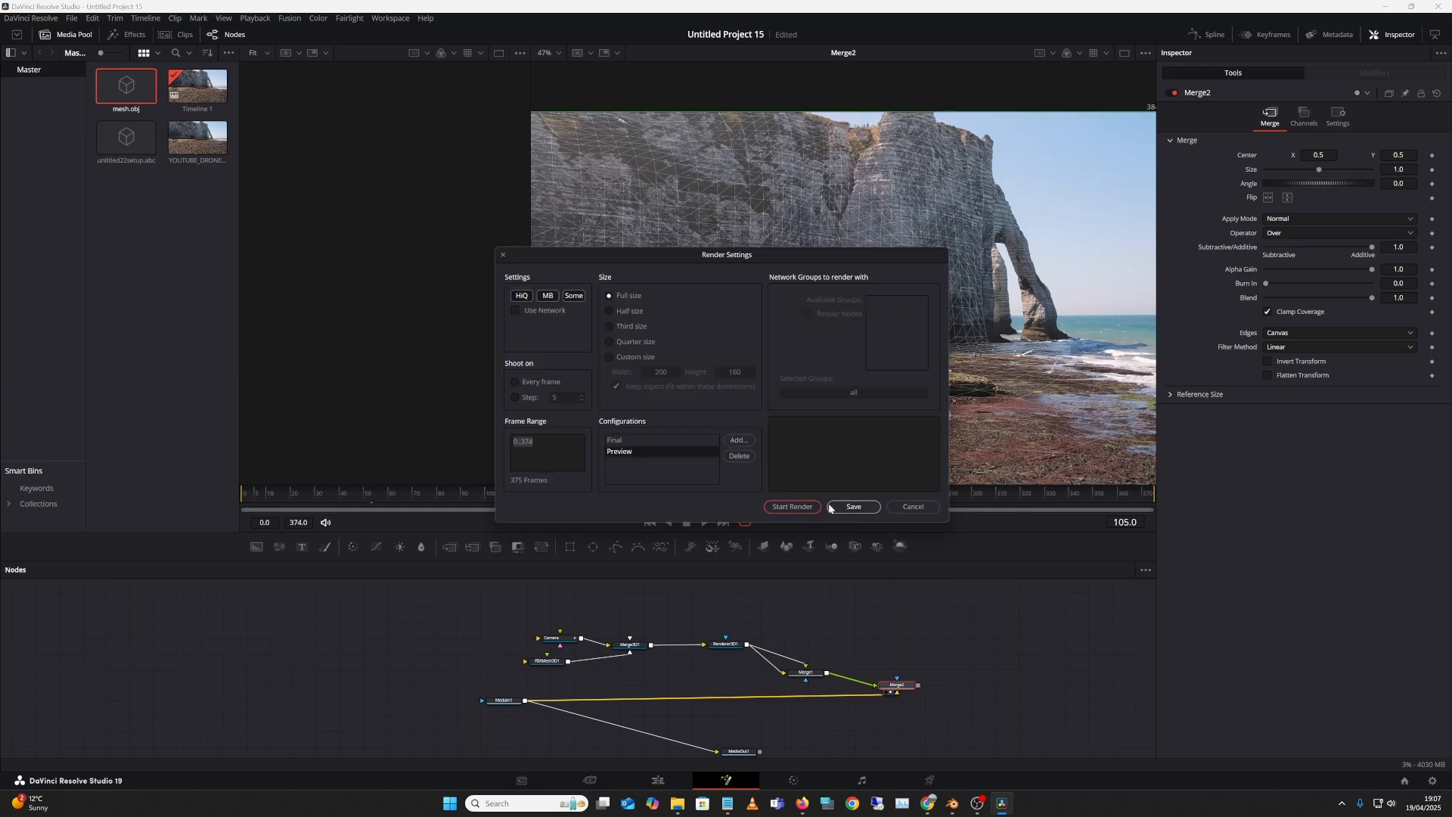
# Step: Start the 375-frame Merge2 preview render and let it finish
pyautogui.click(803, 506)
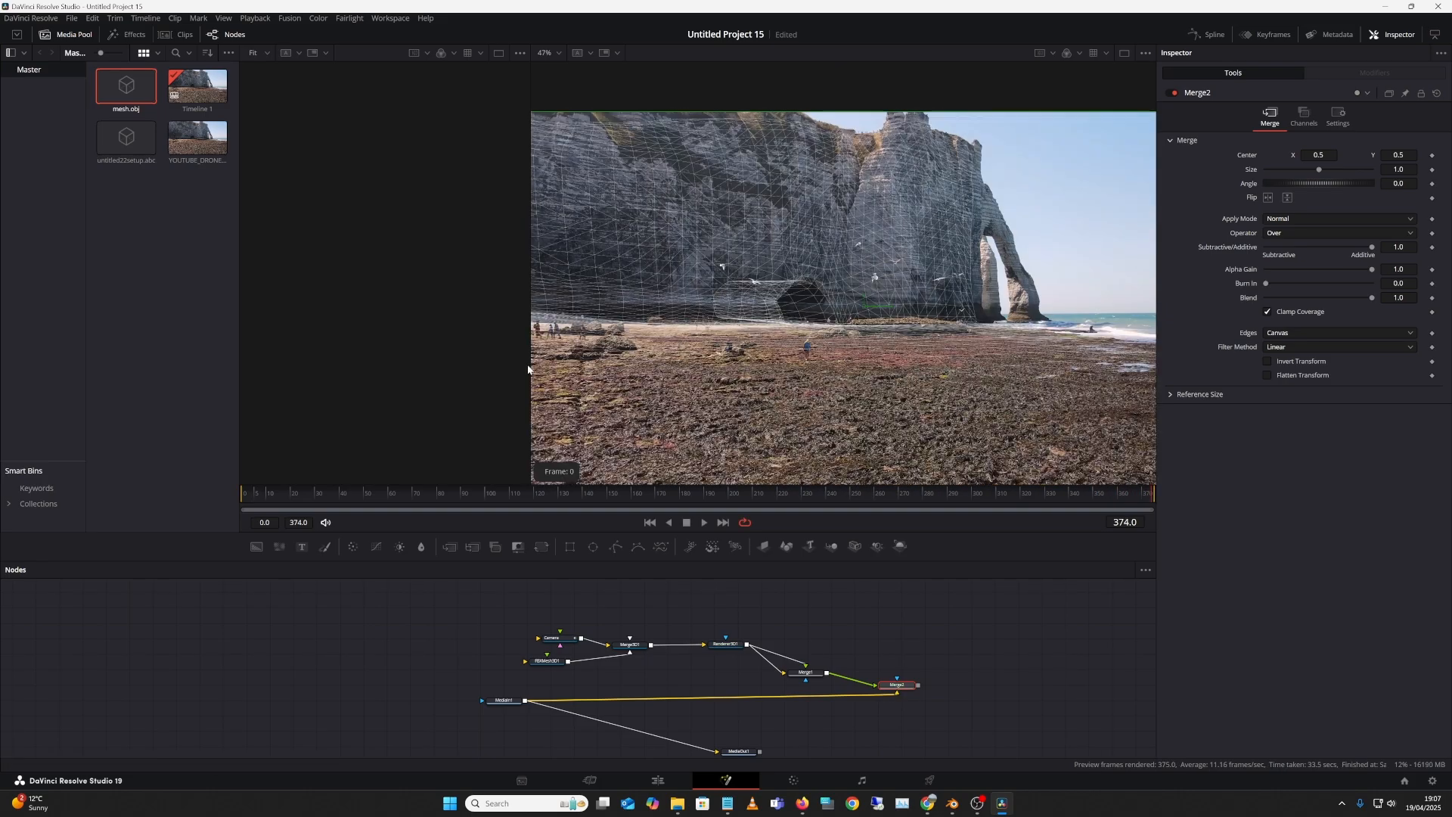
# Step: Widen the right viewer, play the preview on Loop, and zoom in to inspect
pyautogui.moveTo(529, 356); pyautogui.dragTo(323, 325)
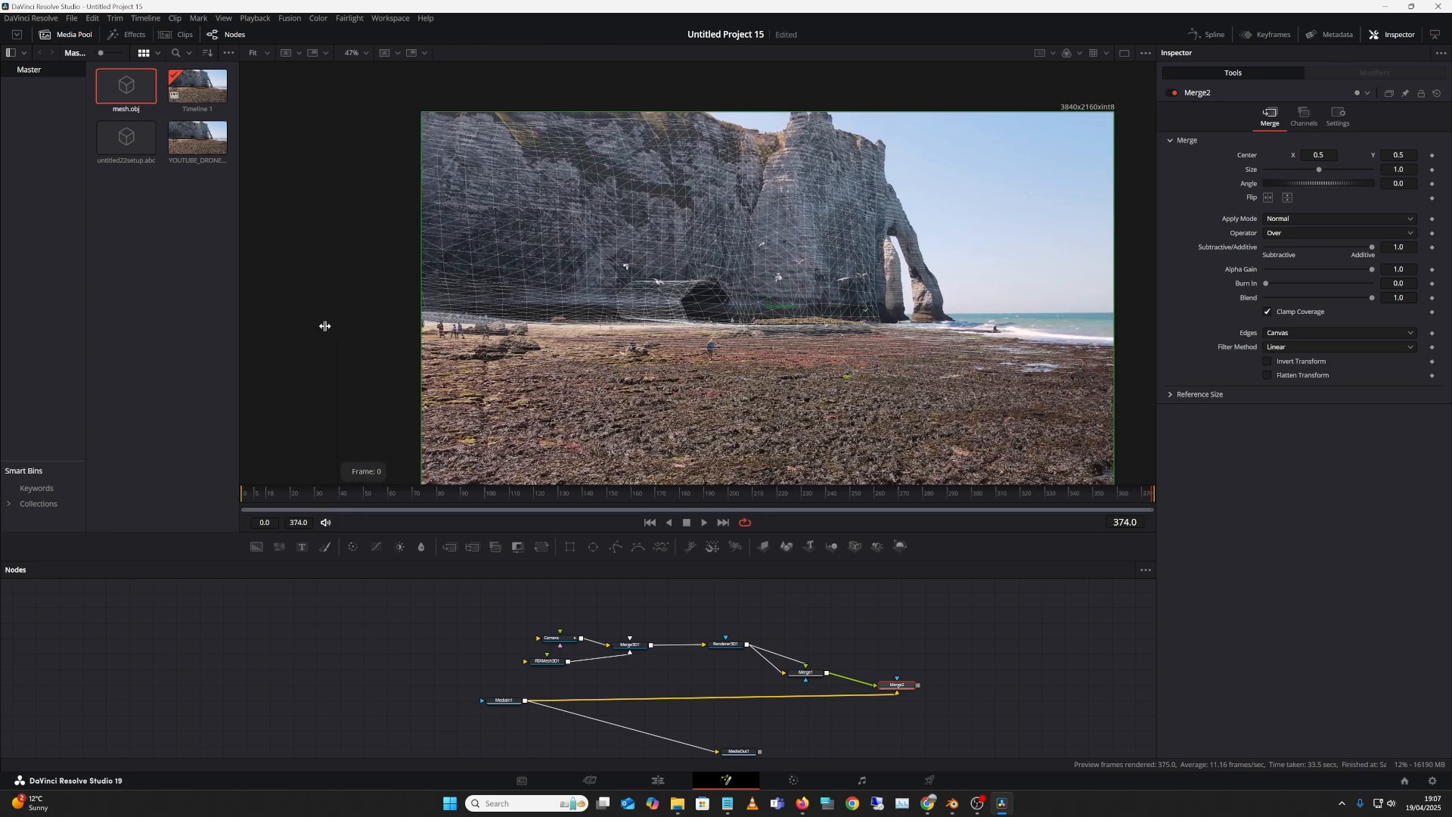
pyautogui.rightClick(951, 319)
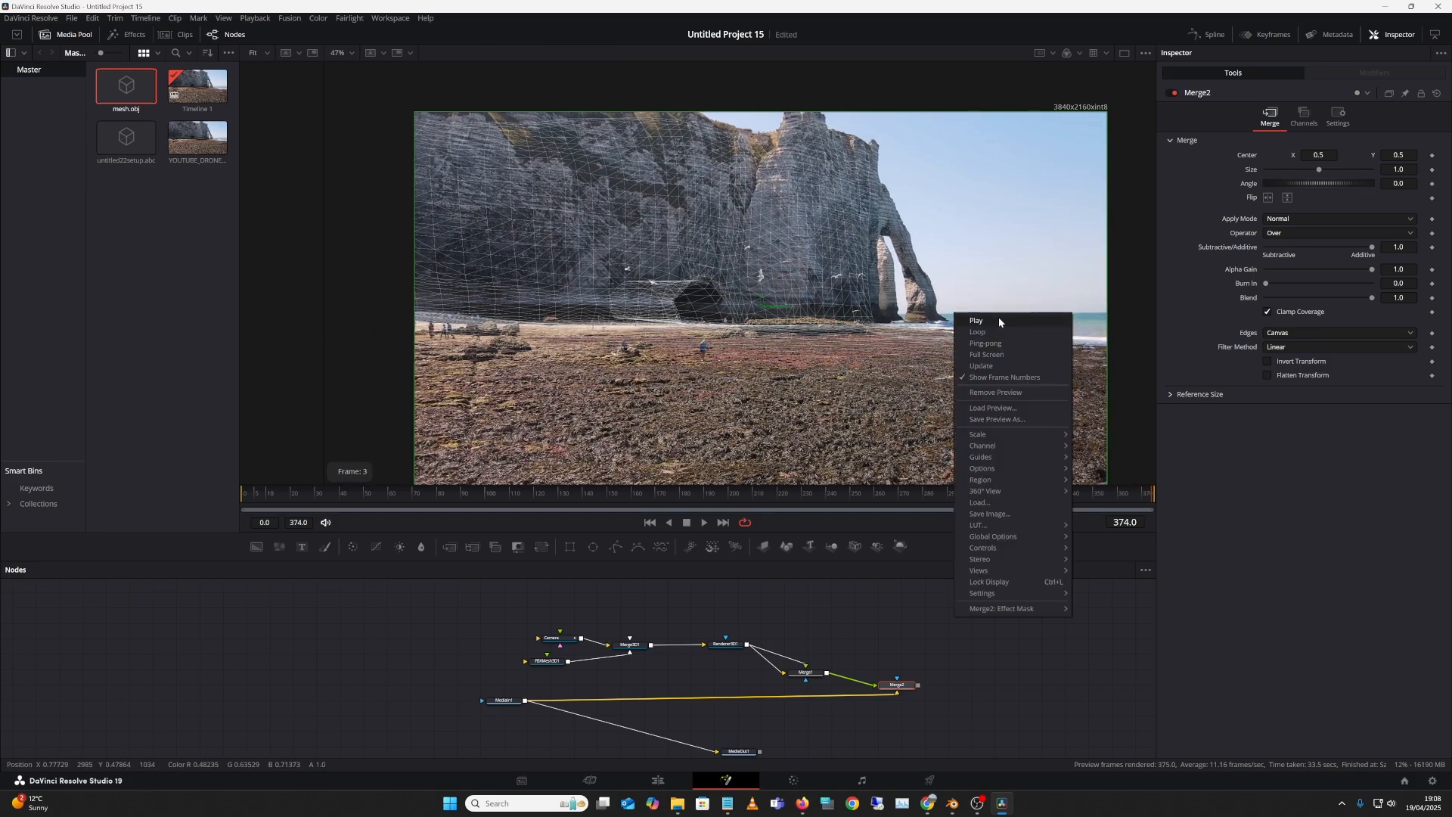
pyautogui.click(999, 320)
pyautogui.rightClick(967, 324)
pyautogui.click(991, 342)
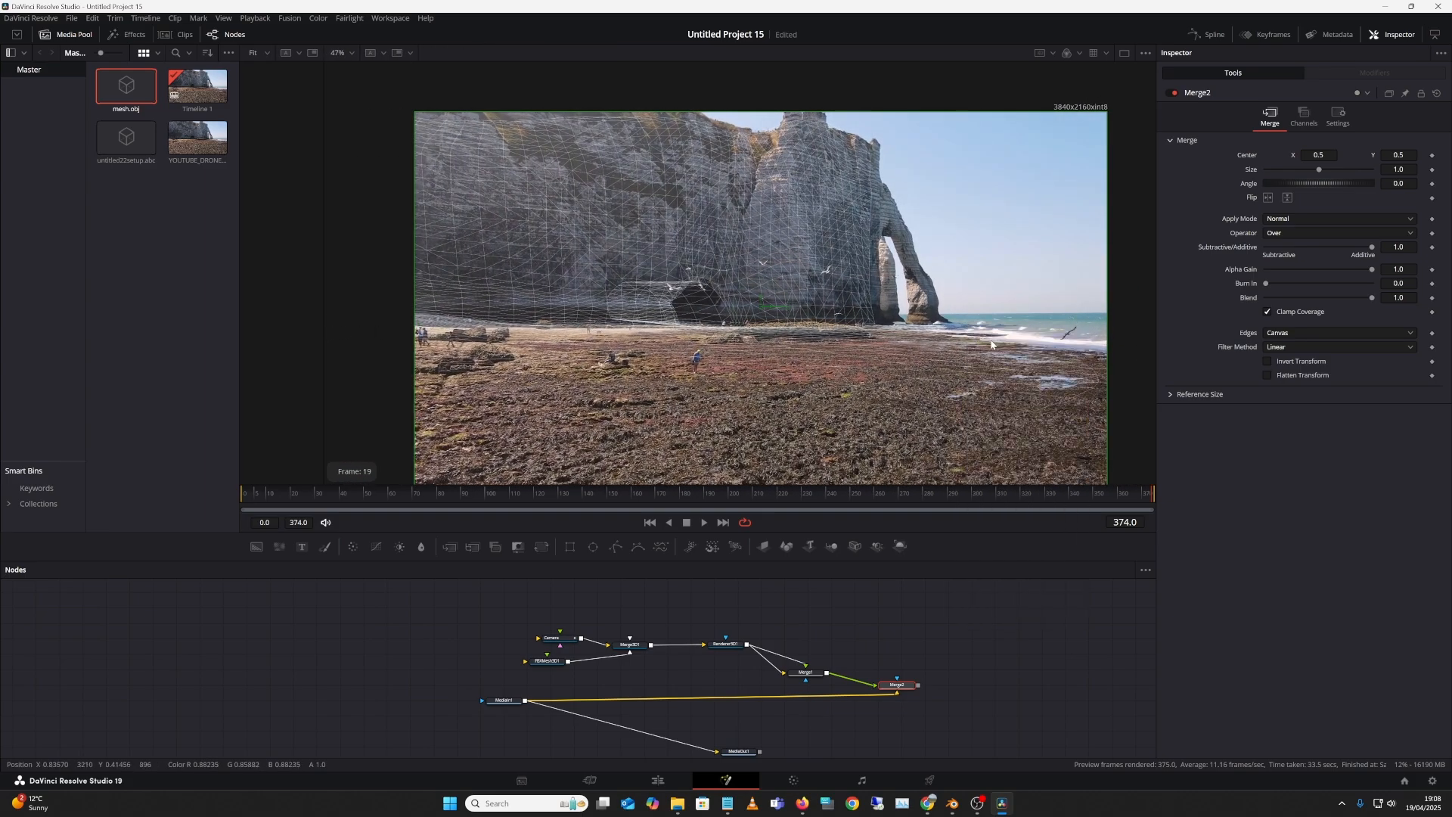
pyautogui.rightClick(989, 337)
pyautogui.click(1008, 340)
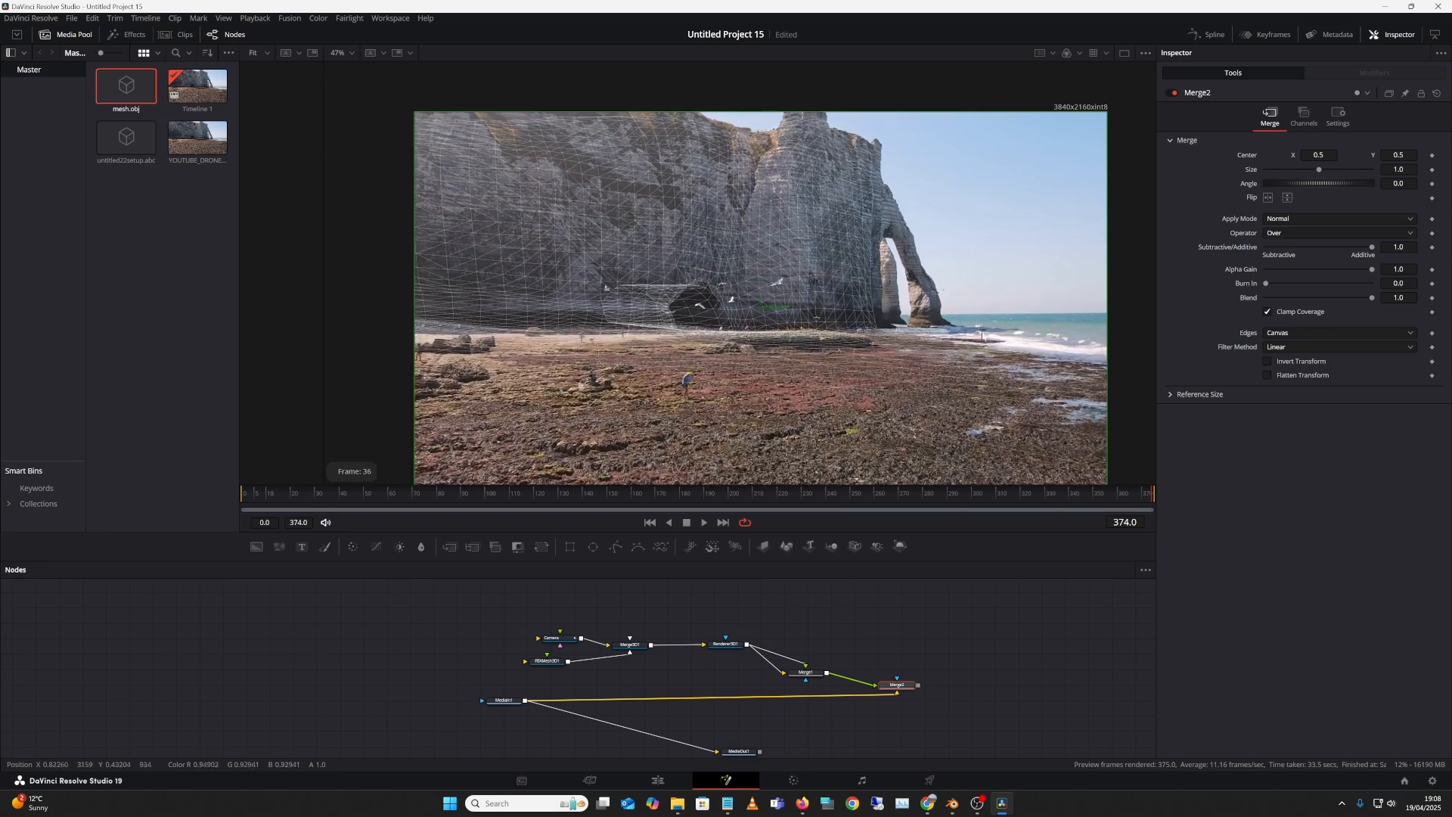
pyautogui.scroll(2, 958, 319)
pyautogui.scroll(2, 958, 319)
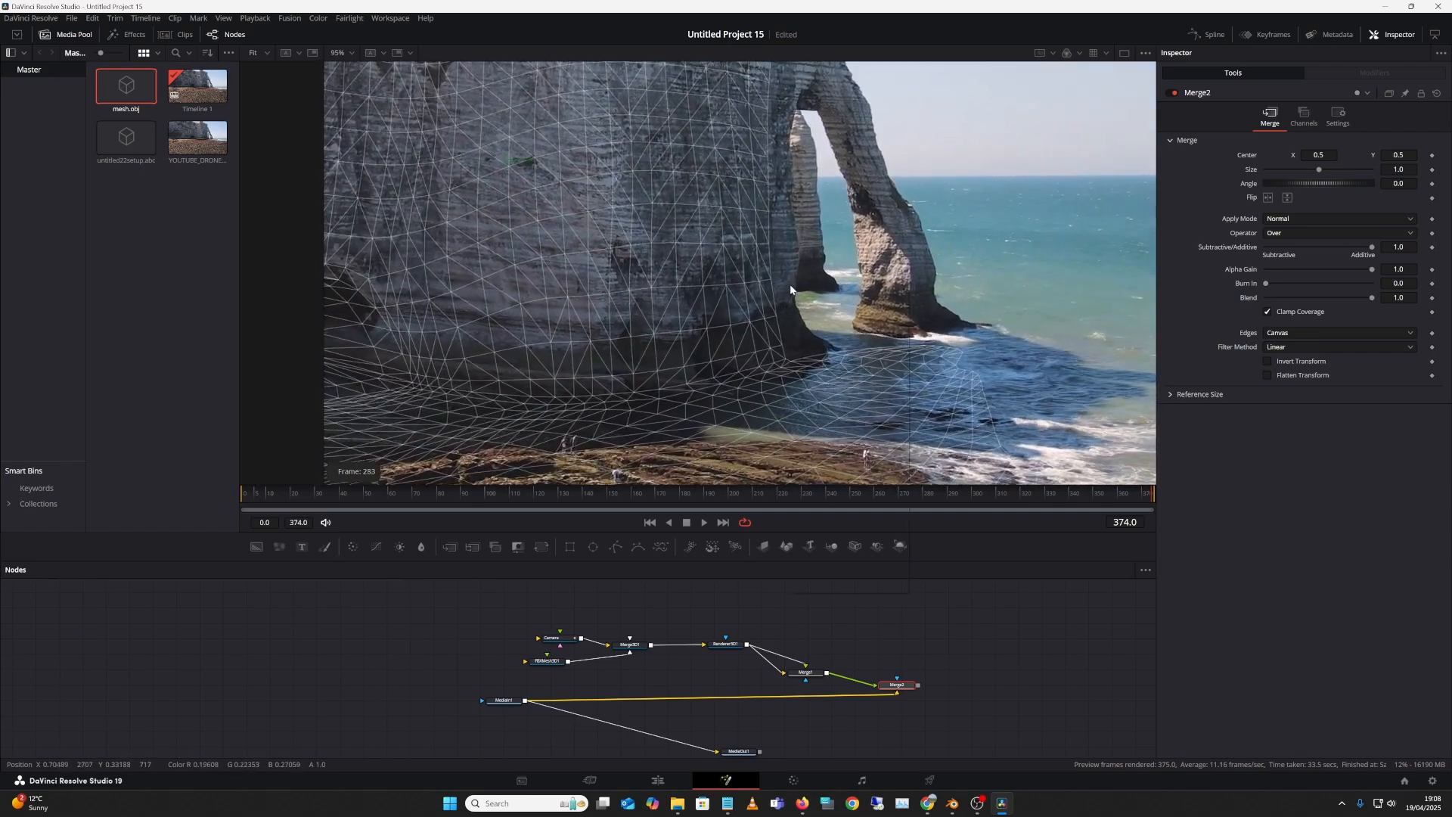
# Step: Load the Camera node into the Inspector to see its focal length and film back values
pyautogui.rightClick(790, 286)
pyautogui.click(830, 282)
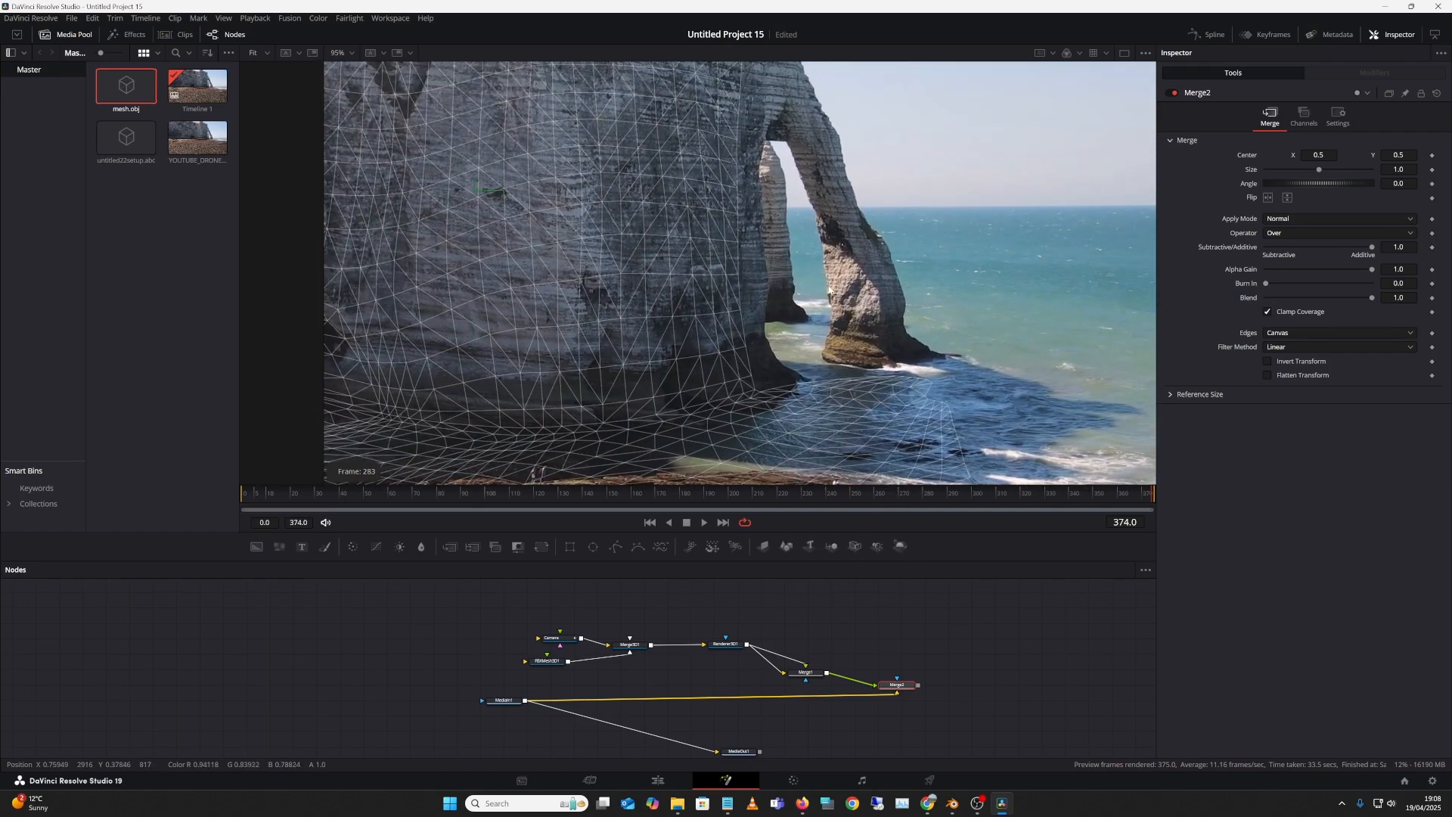
pyautogui.rightClick(870, 286)
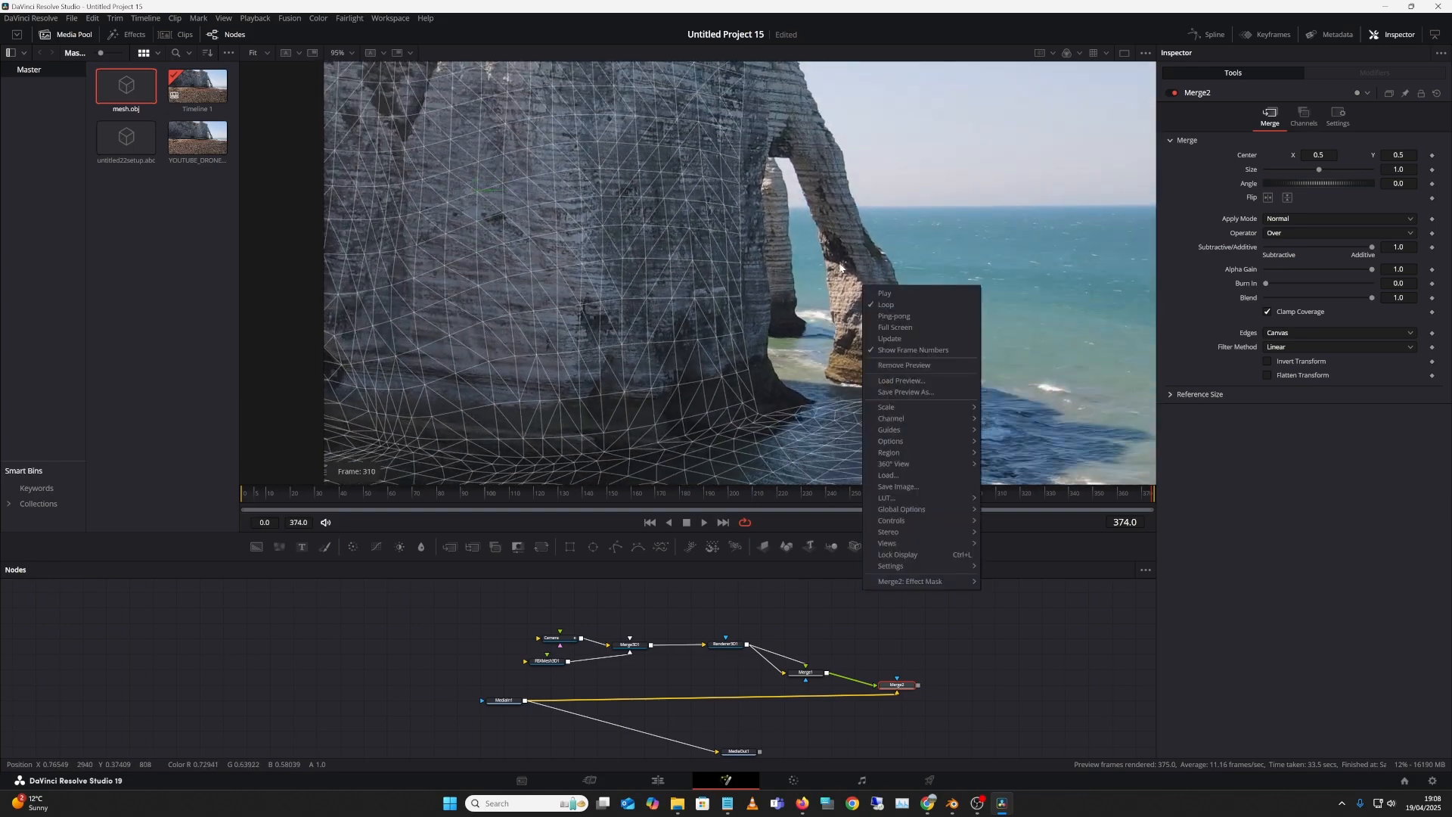
pyautogui.click(912, 251)
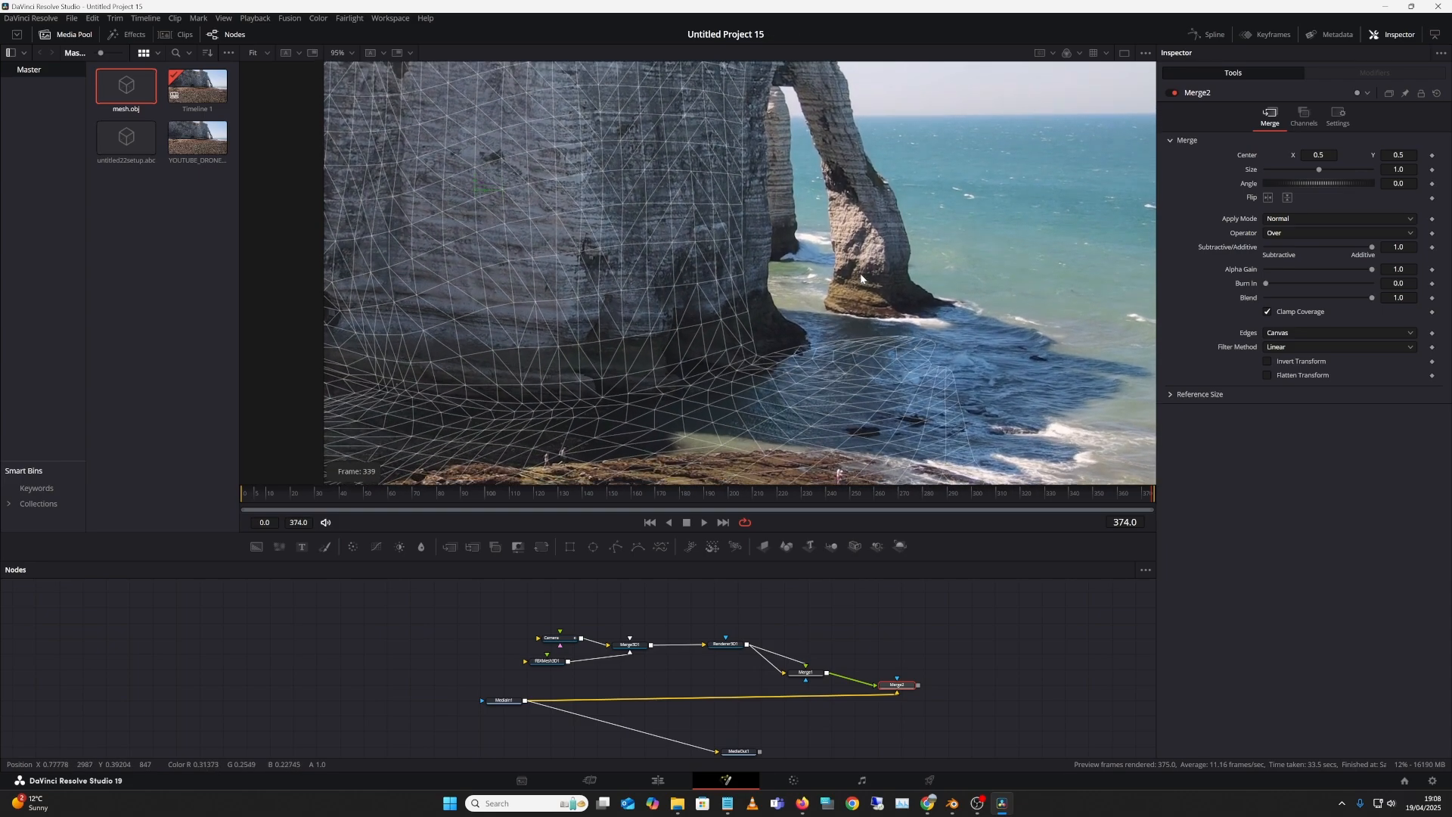
pyautogui.rightClick(861, 278)
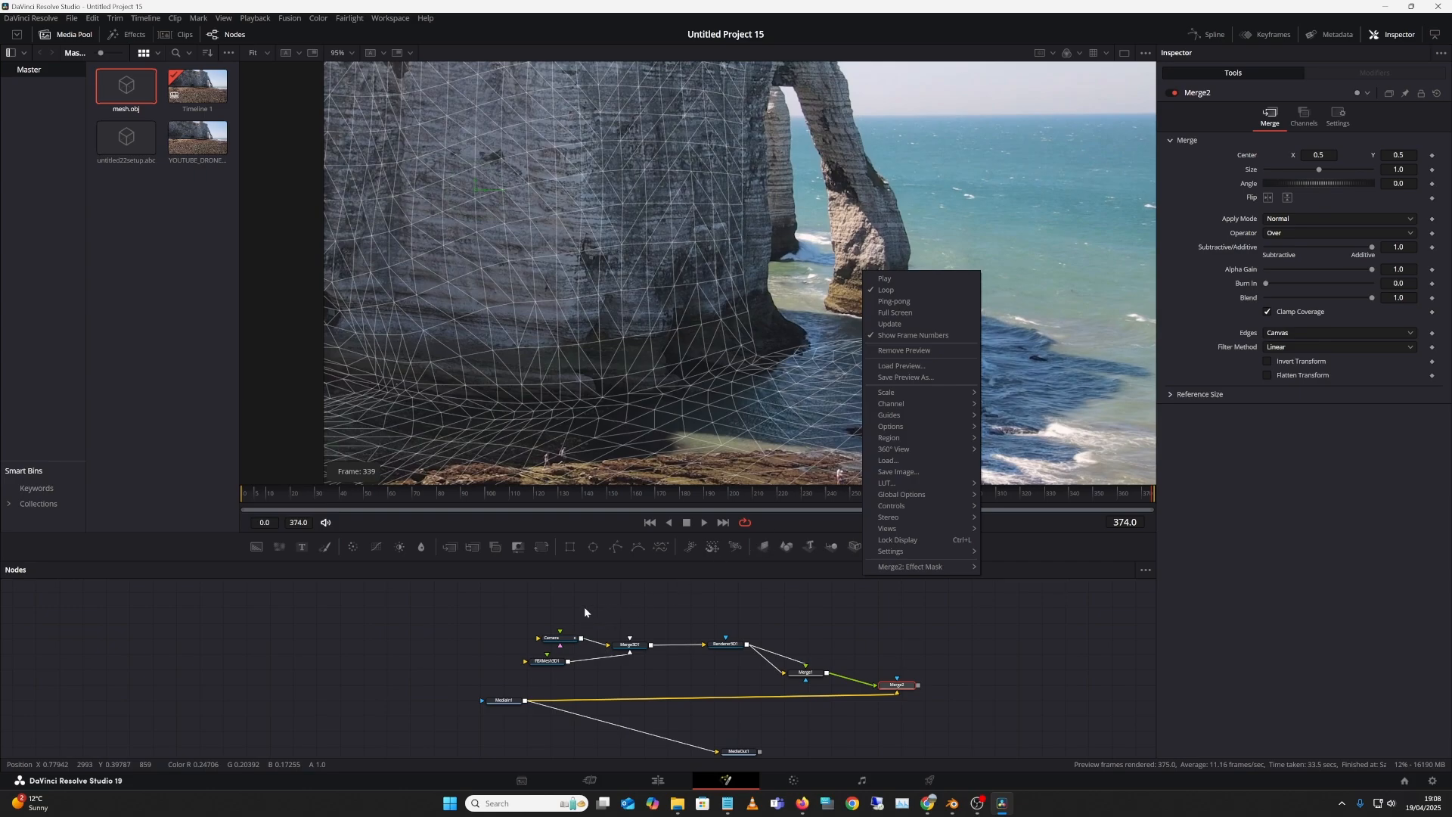
pyautogui.click(565, 639)
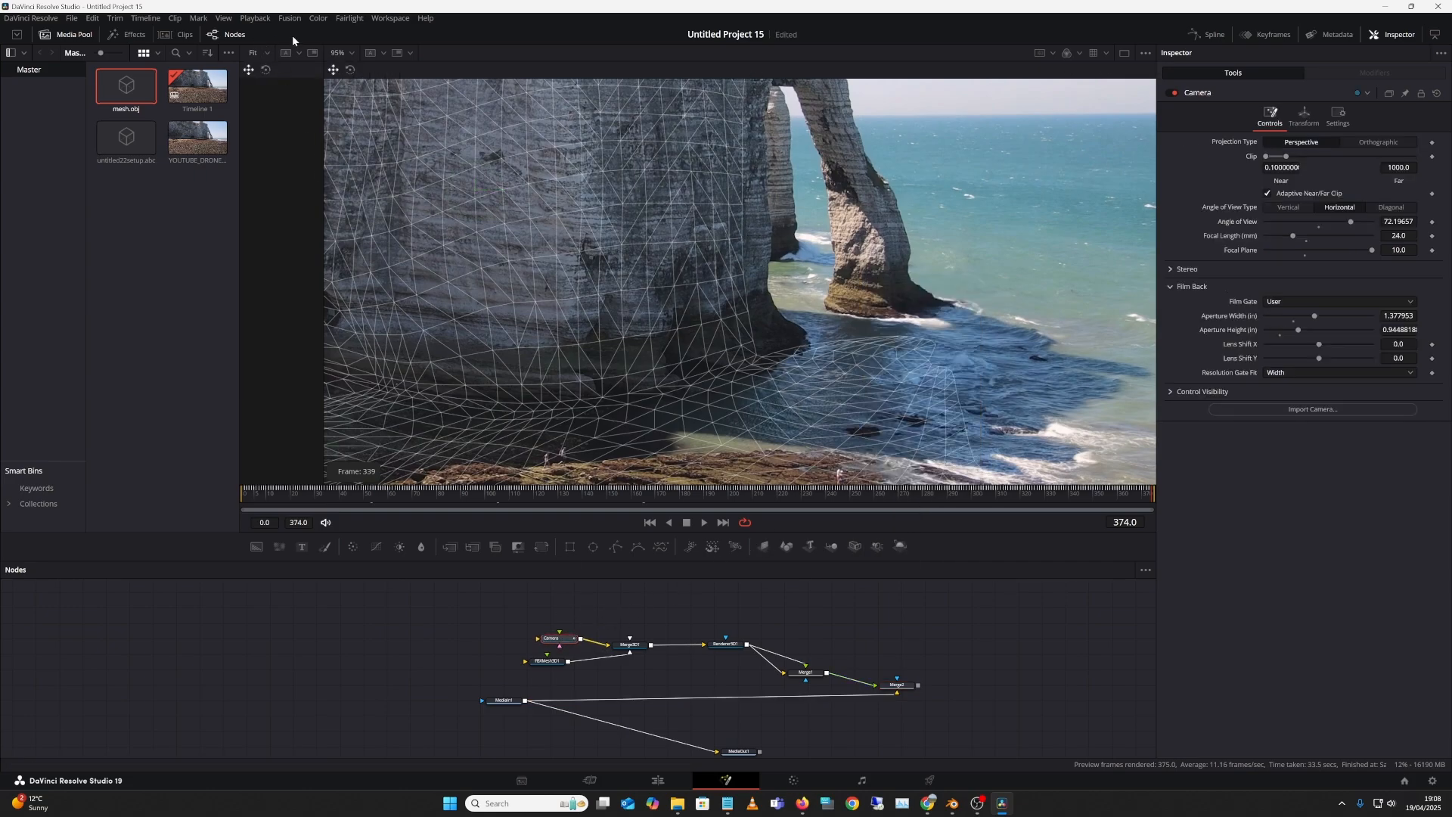
# Step: Show the Keyframes panel in the workspace and bring the whole node tree into view
pyautogui.click(380, 19)
pyautogui.moveTo(435, 68)
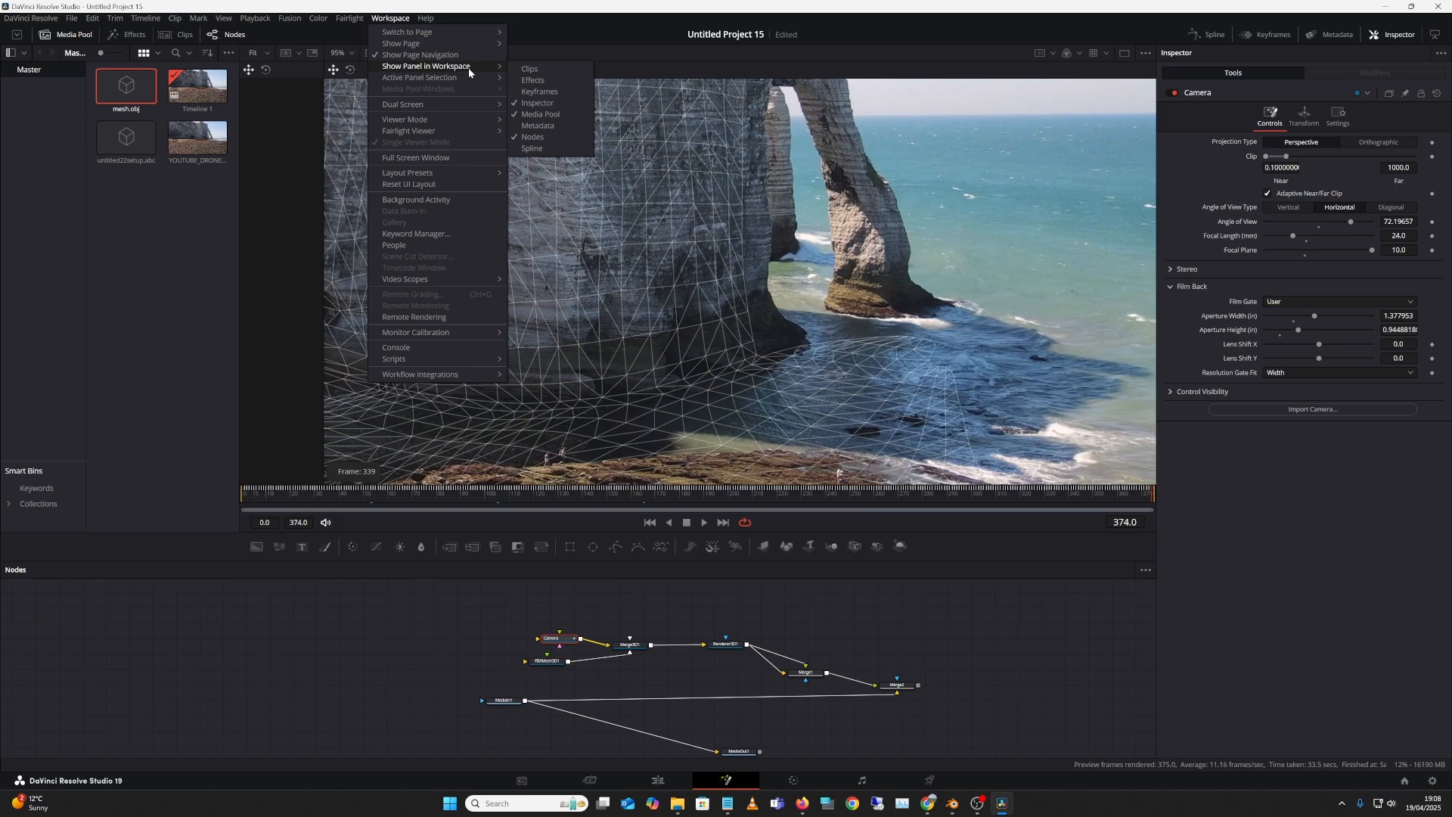
pyautogui.click(539, 91)
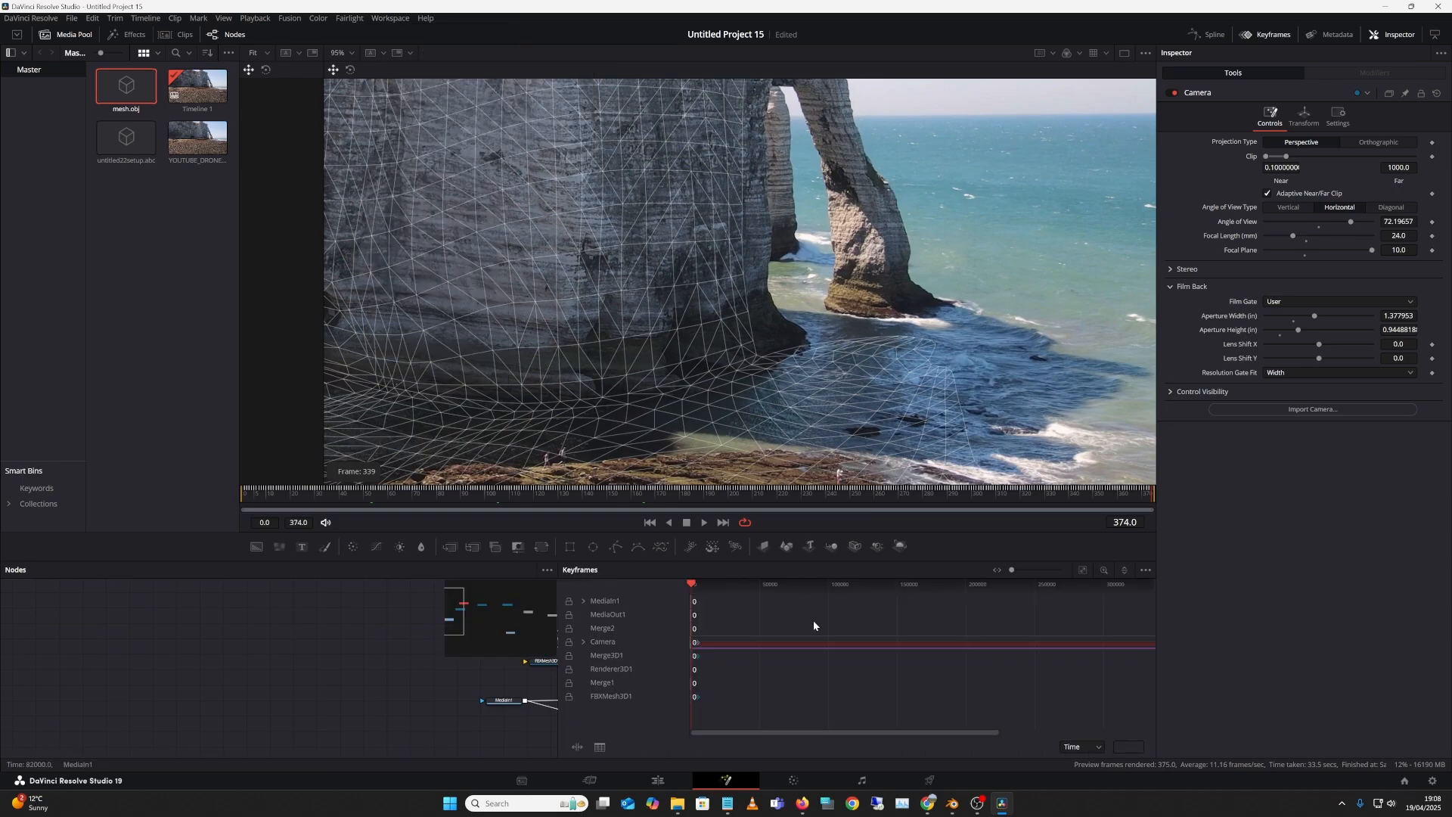
pyautogui.moveTo(397, 691); pyautogui.dragTo(127, 693)
pyautogui.moveTo(380, 622); pyautogui.dragTo(175, 600)
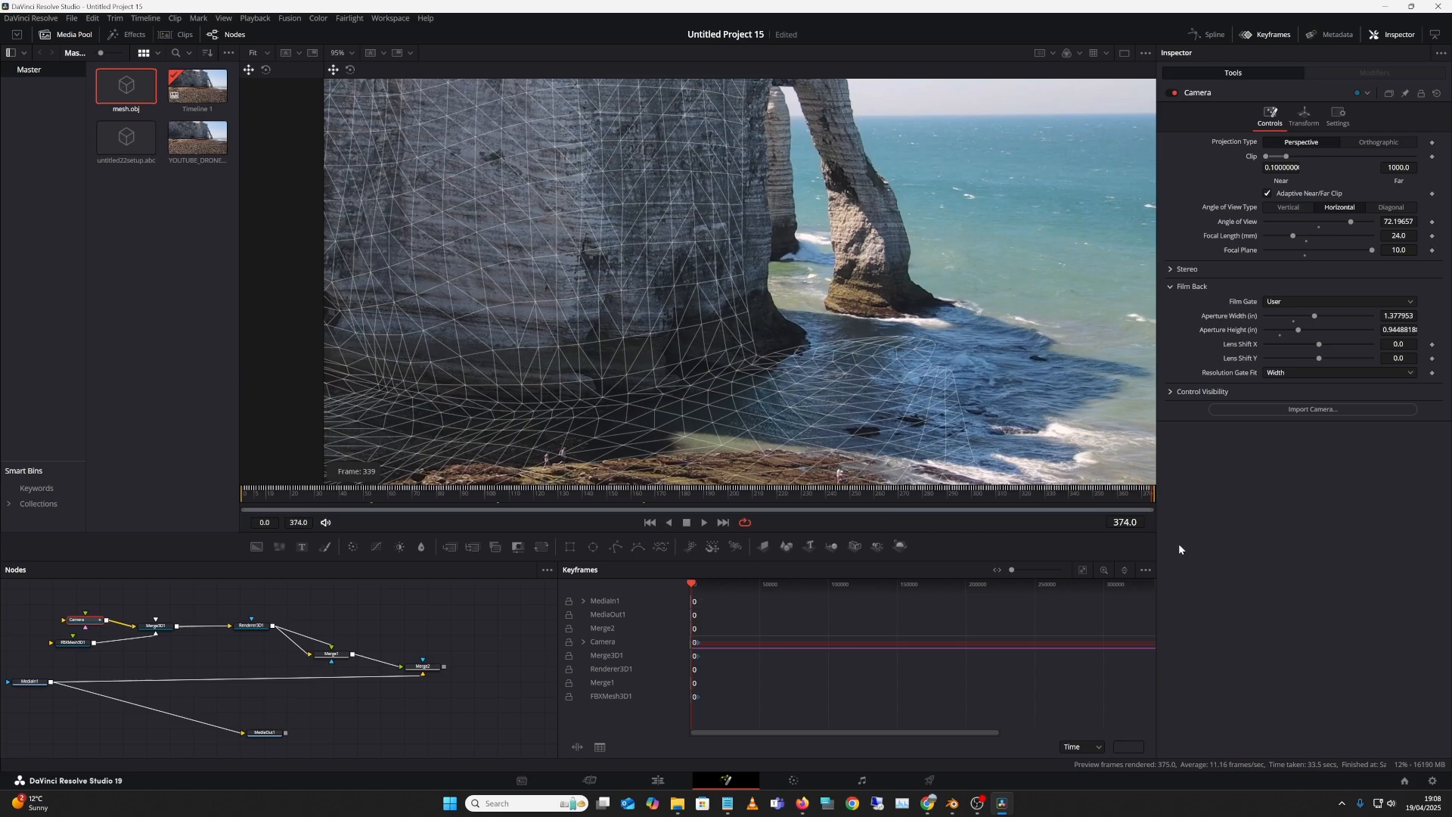
# Step: Limit the Keyframes list to Show Only Selected Tools and expand the Camera's tracks
pyautogui.click(1145, 569)
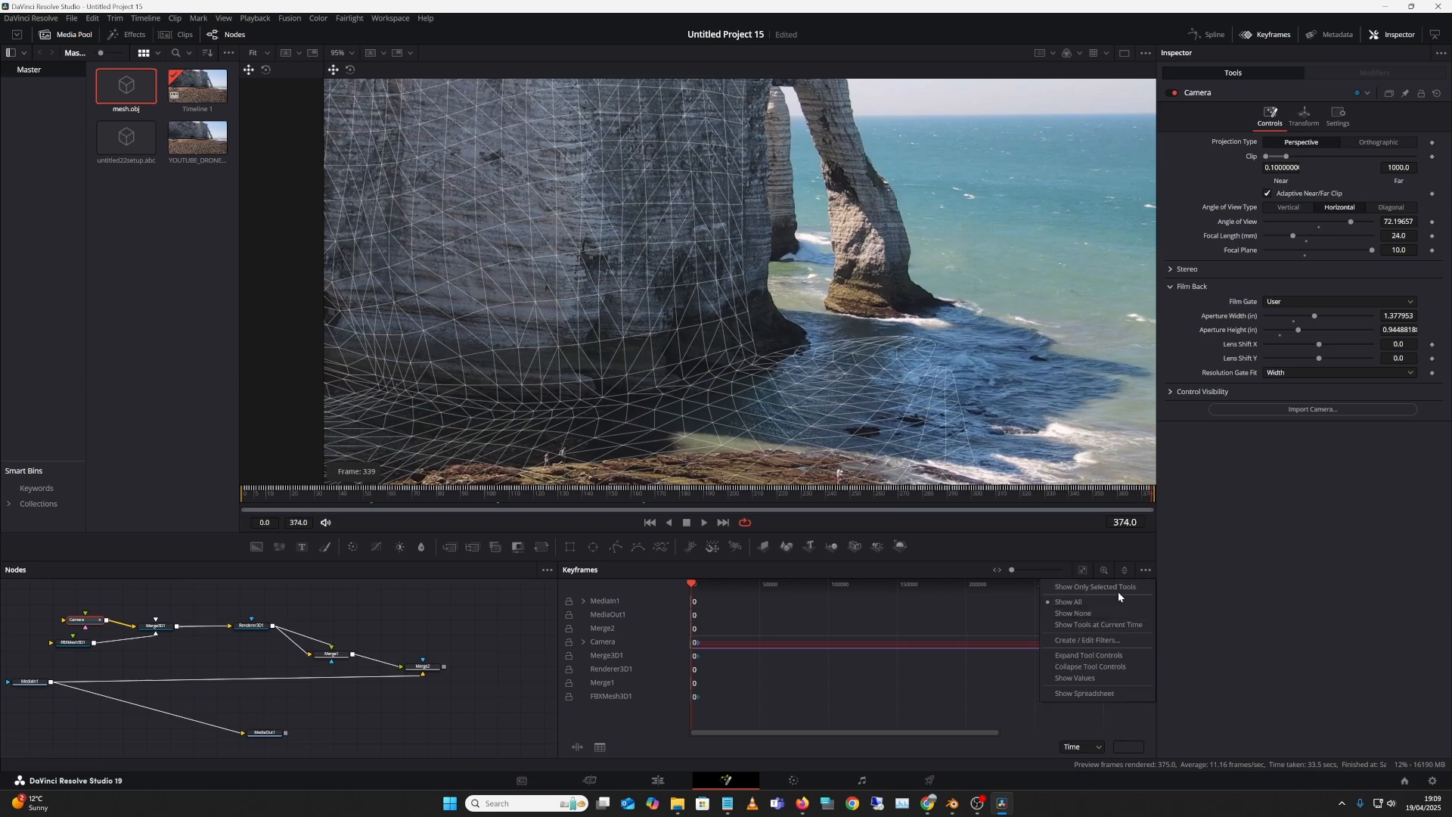
pyautogui.click(1121, 590)
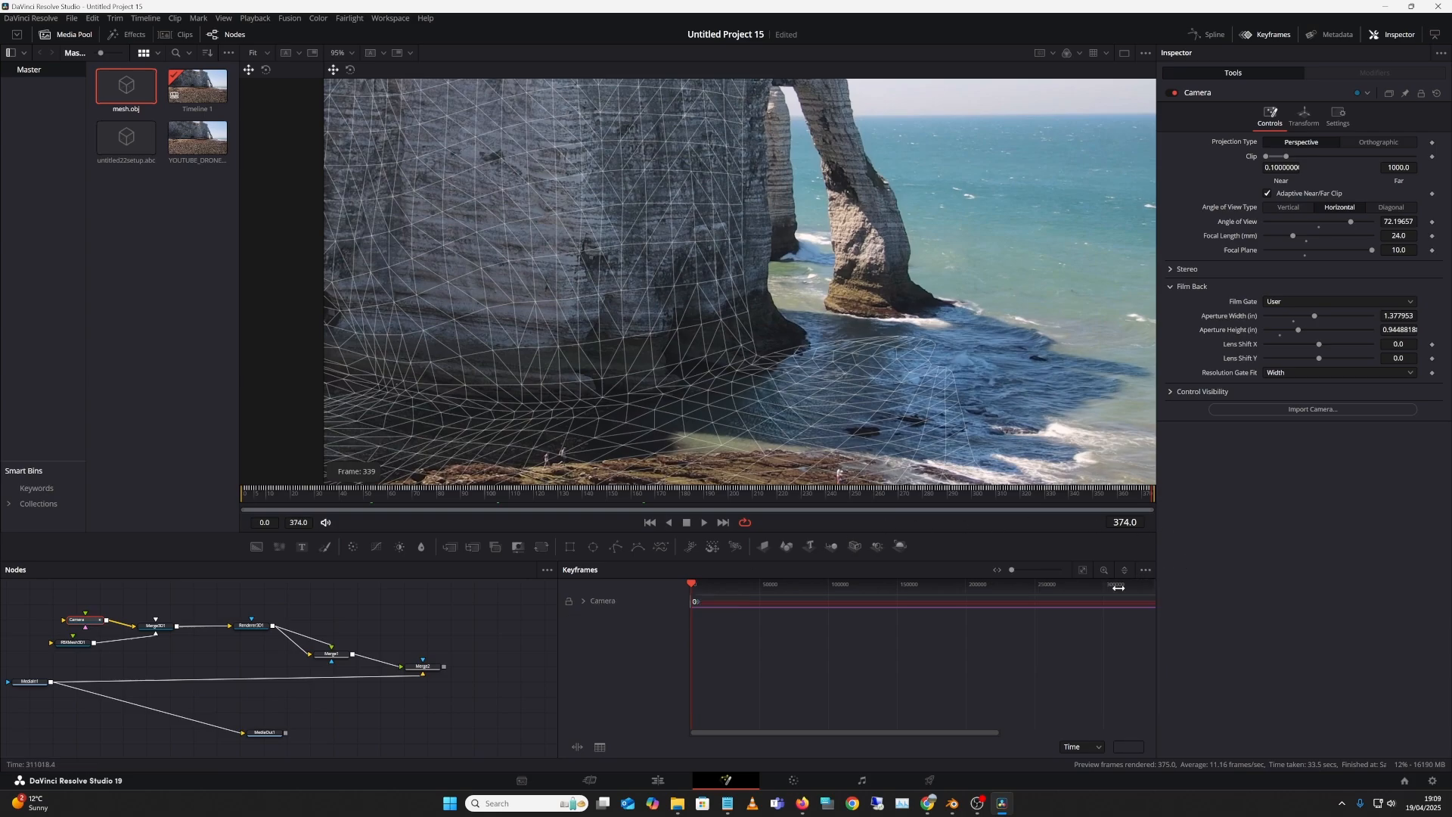
pyautogui.click(583, 601)
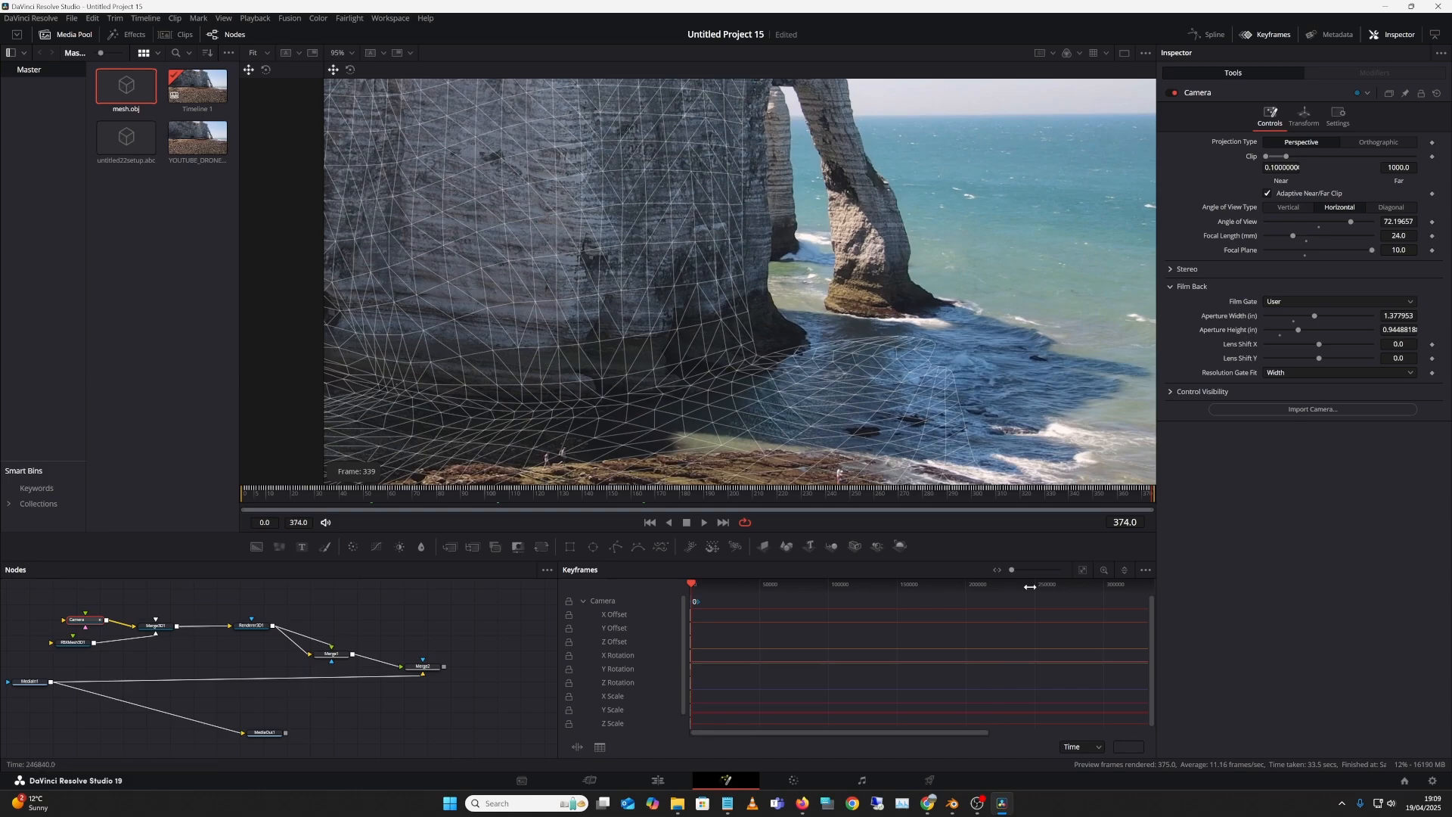
pyautogui.moveTo(1011, 570); pyautogui.dragTo(978, 574)
pyautogui.moveTo(841, 734); pyautogui.dragTo(672, 737)
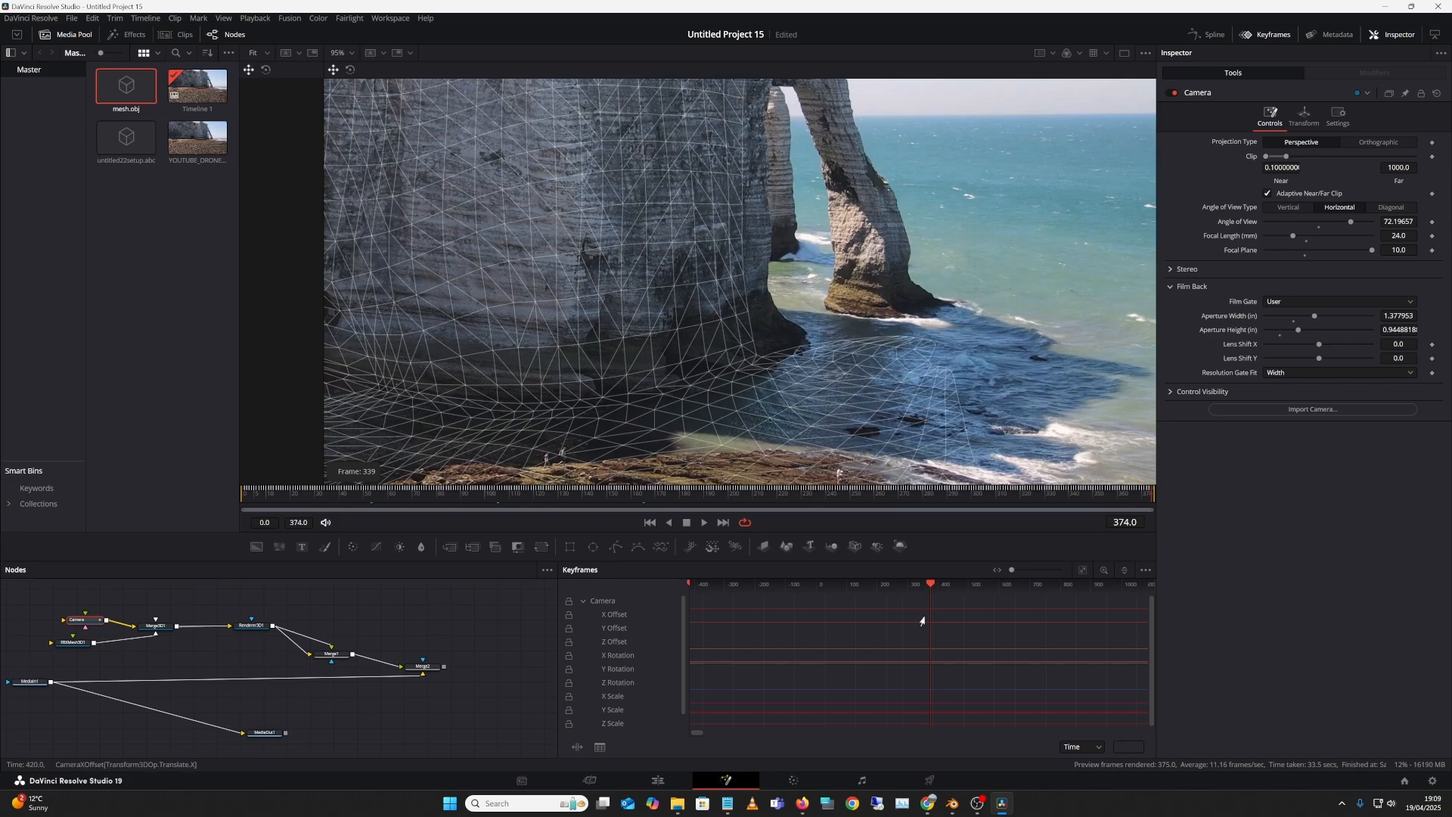
pyautogui.click(95, 623)
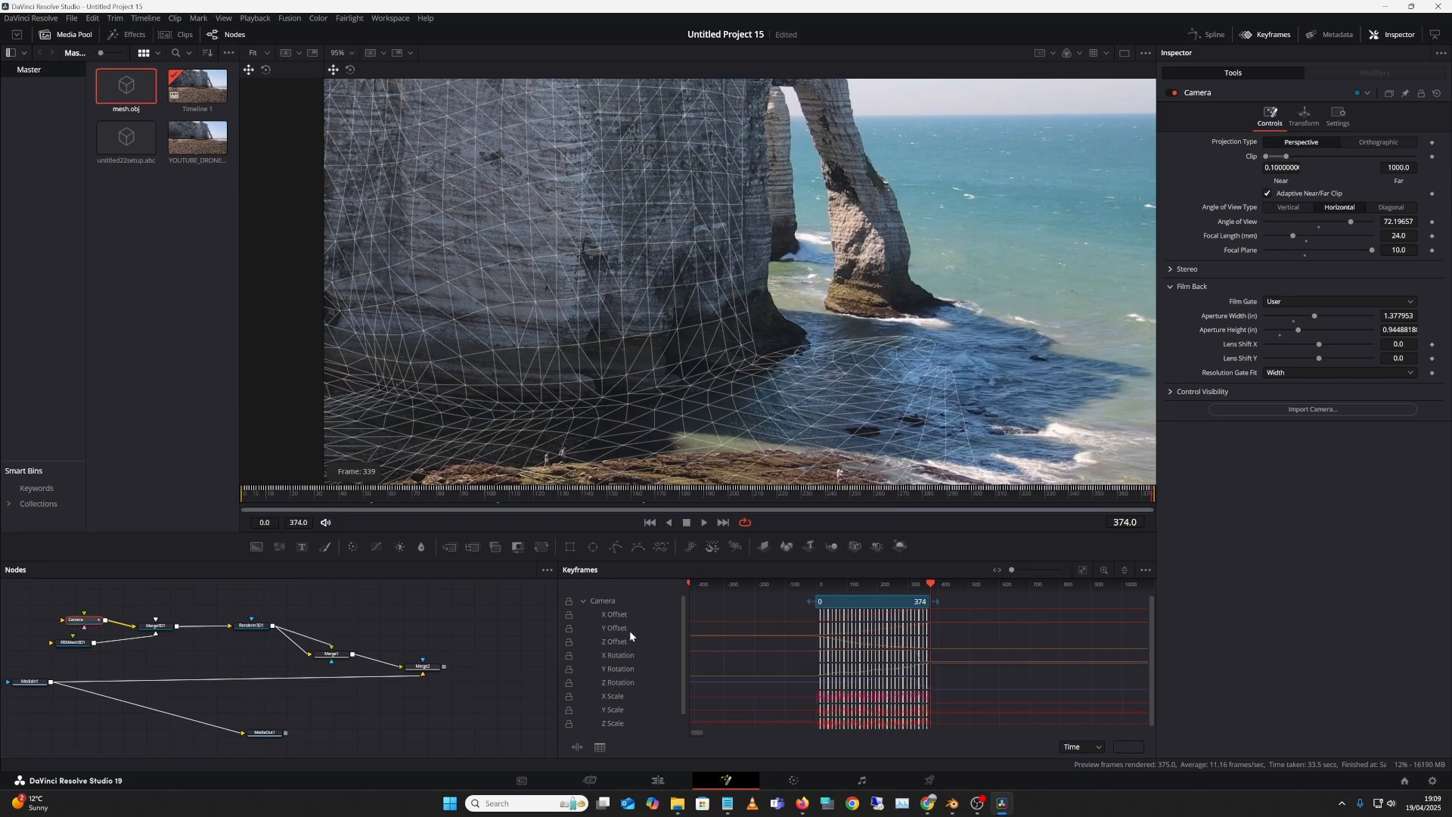
pyautogui.click(611, 601)
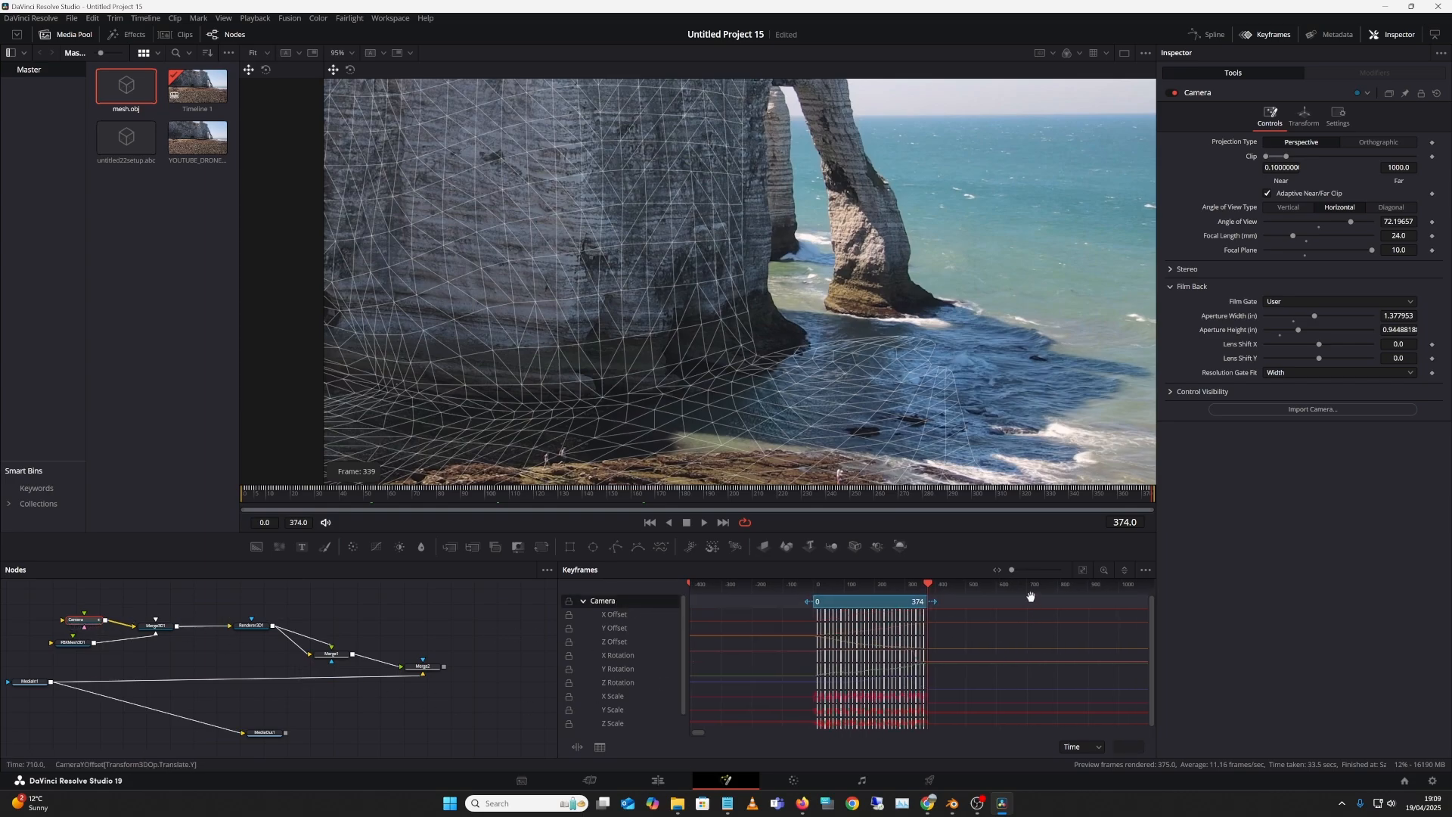
# Step: Fit the 0–374 range and marquee-select all Camera keyframes, zooming to frames 250–390
pyautogui.moveTo(995, 585); pyautogui.dragTo(1051, 583)
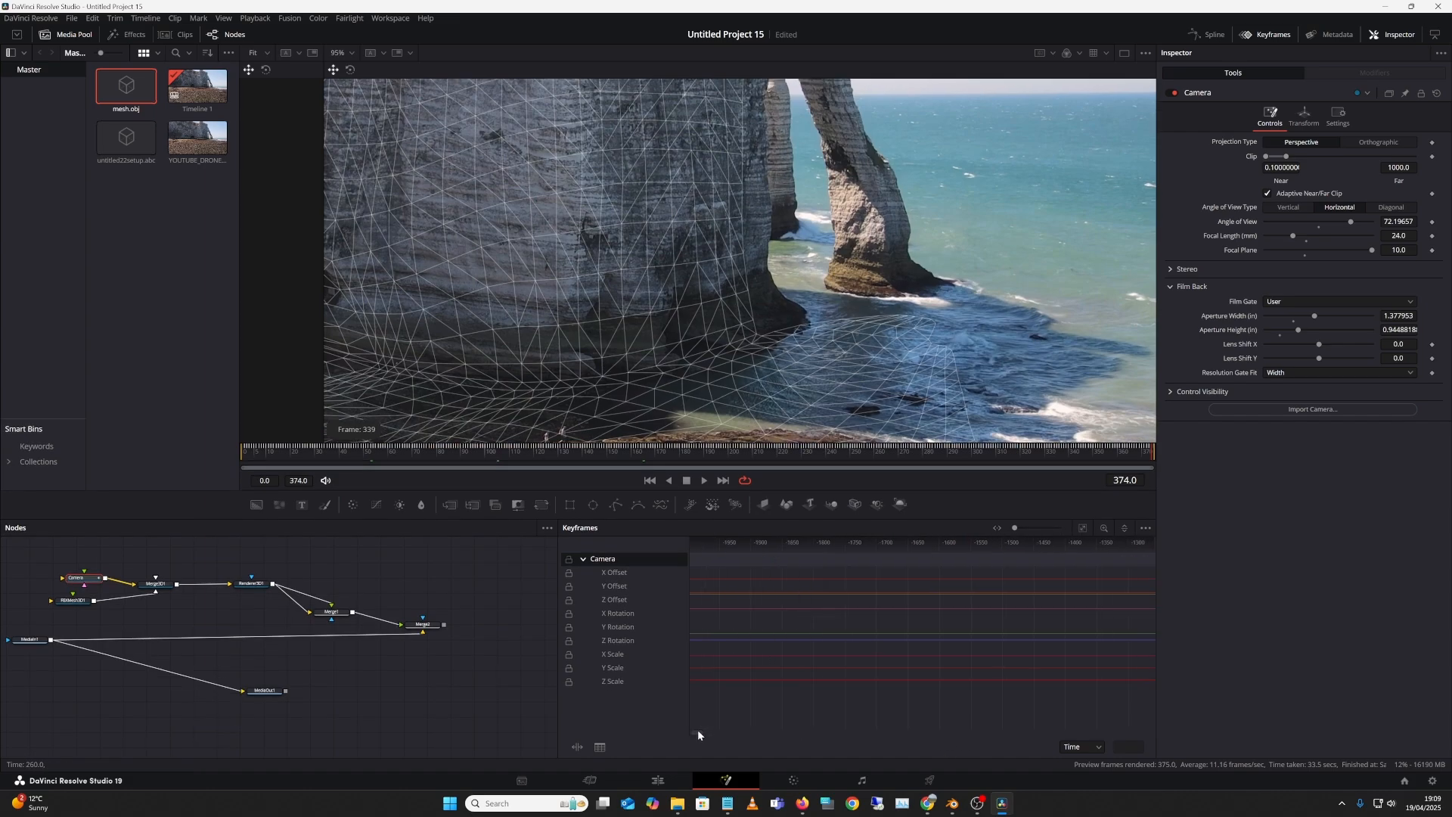
pyautogui.moveTo(697, 731); pyautogui.dragTo(699, 731)
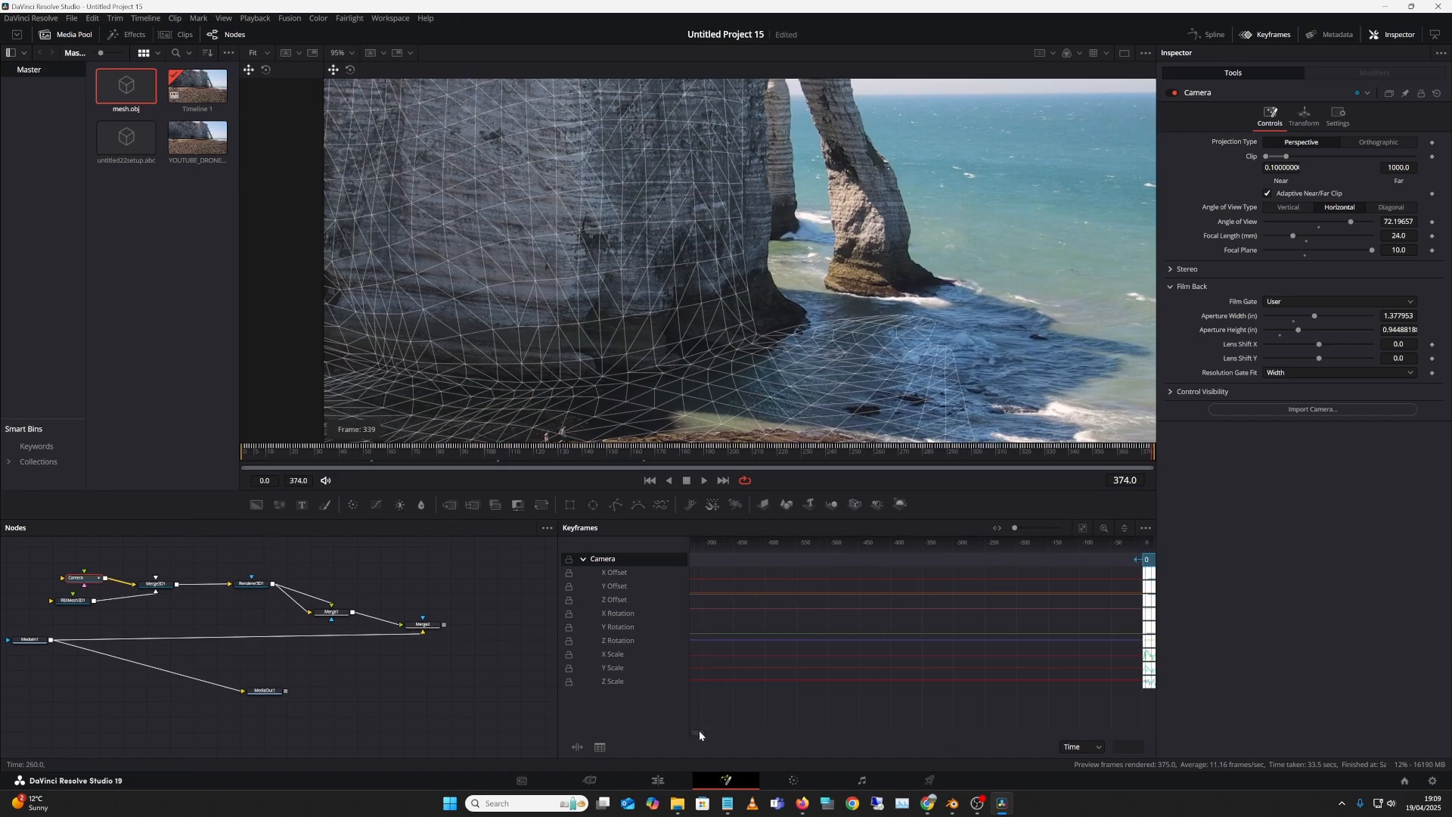
pyautogui.click(1082, 527)
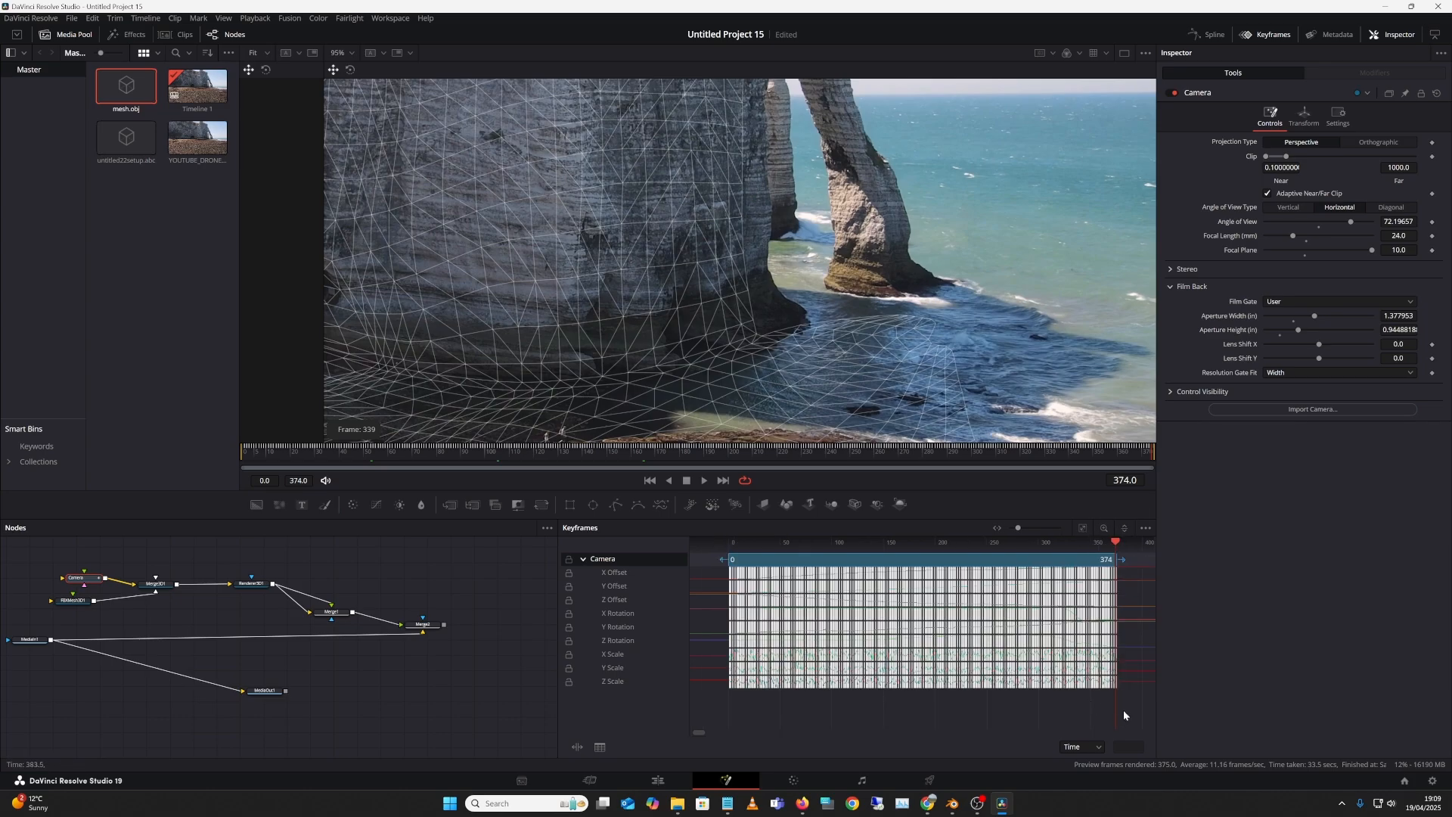
pyautogui.moveTo(1125, 708); pyautogui.dragTo(719, 510)
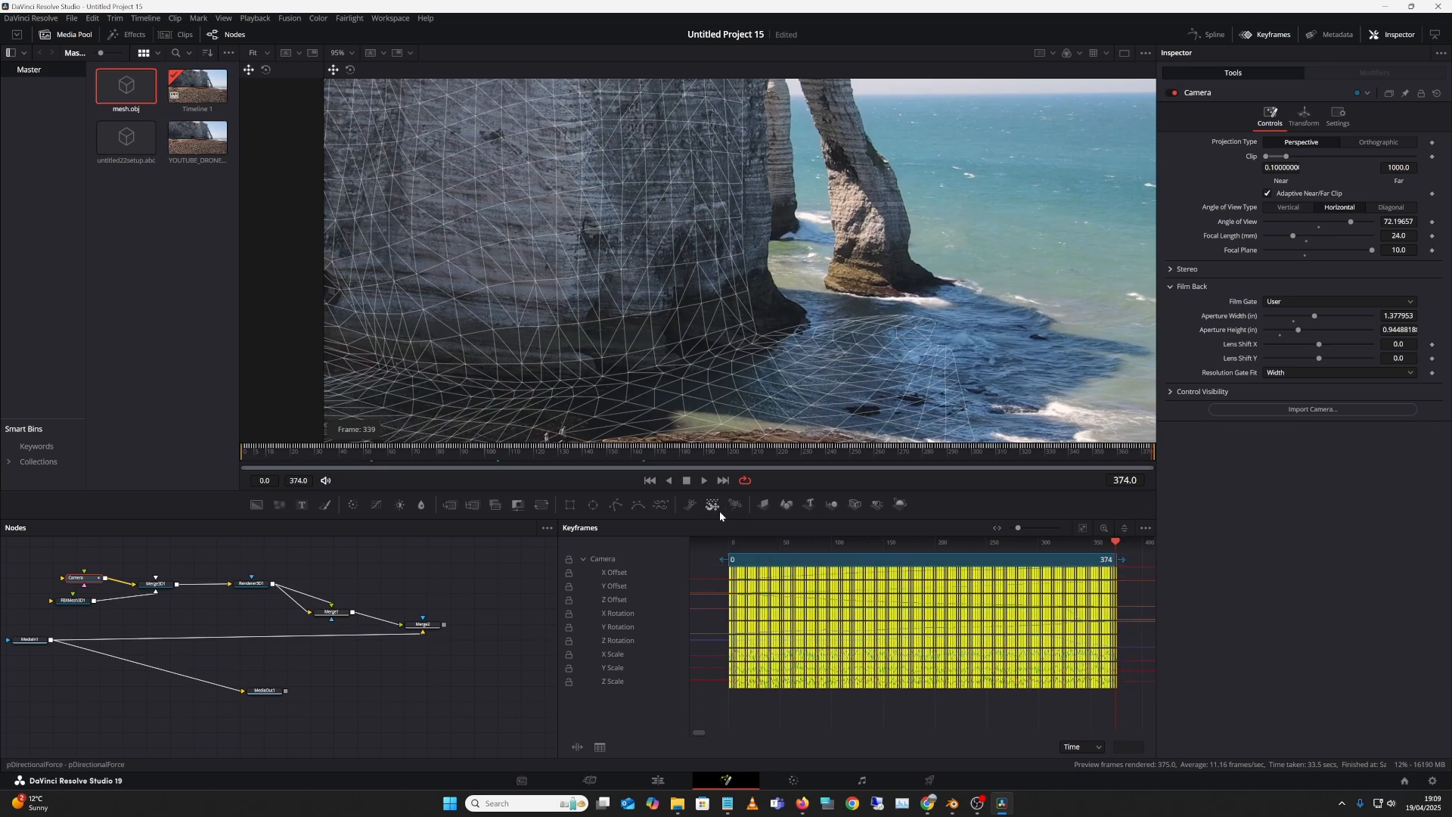
pyautogui.moveTo(1018, 528); pyautogui.dragTo(1023, 528)
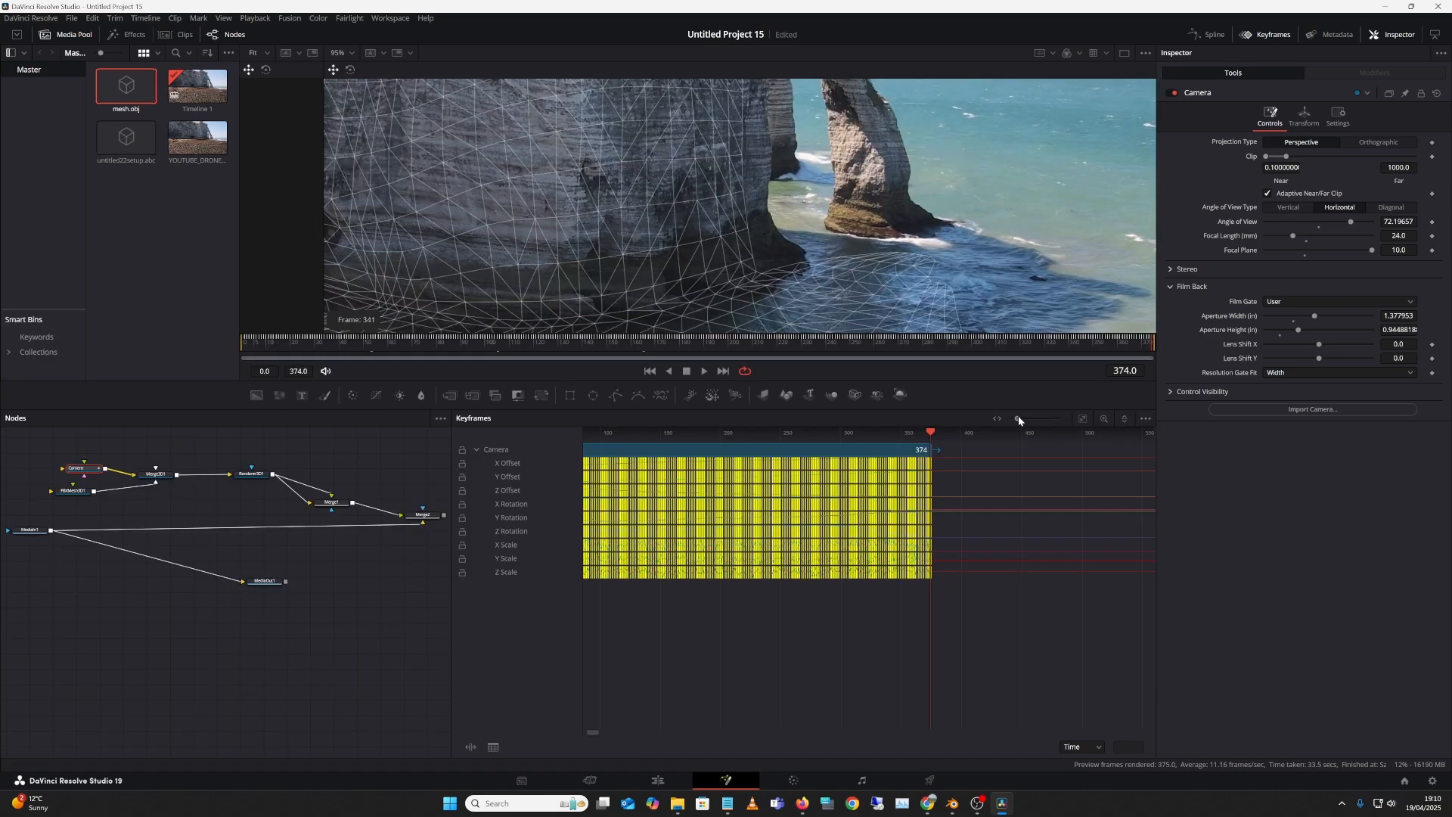
pyautogui.moveTo(1019, 417); pyautogui.dragTo(1033, 422)
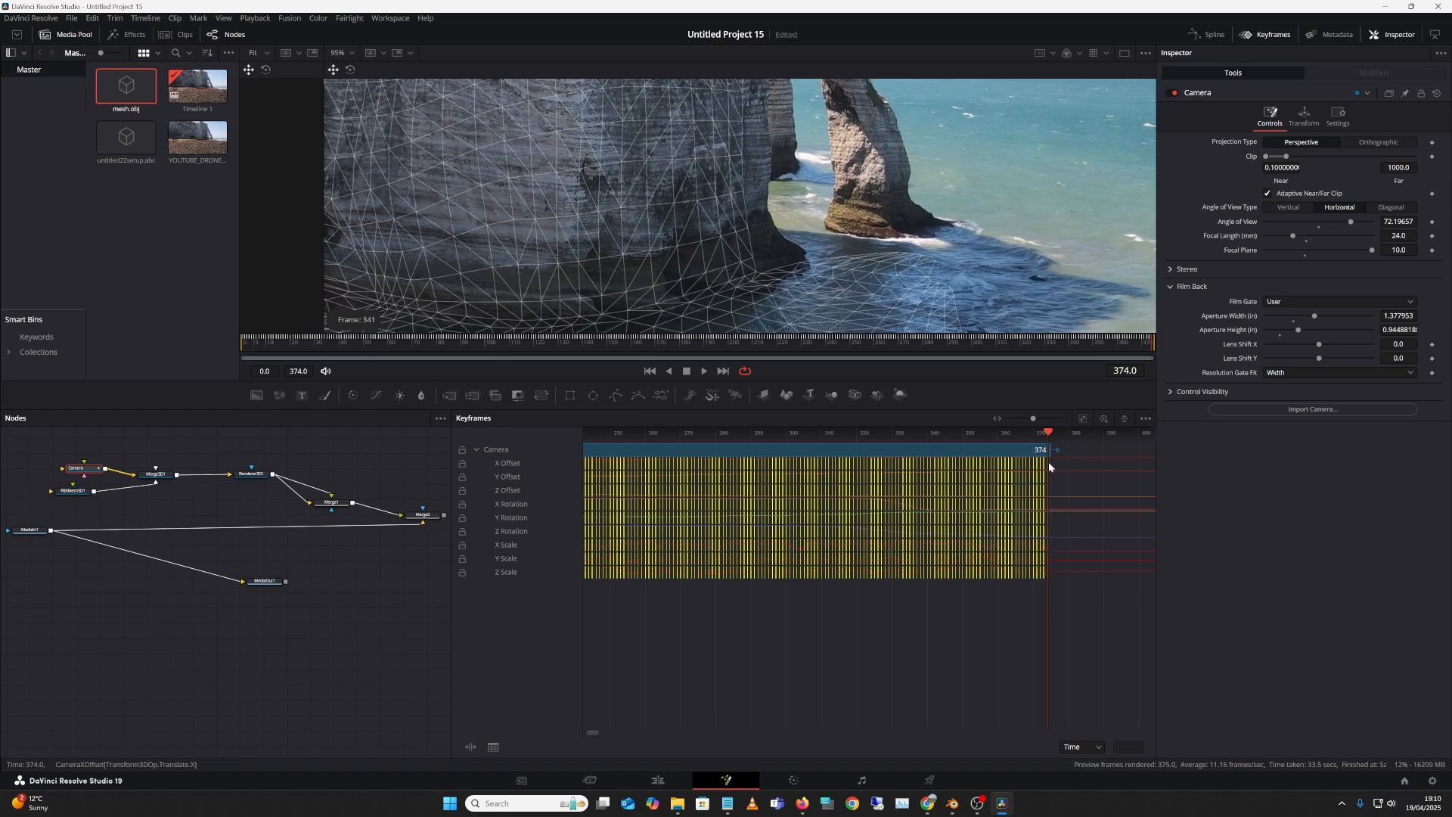
# Step: View the Merge2 composite and scrub frames to check the mesh alignment
pyautogui.moveTo(1029, 342); pyautogui.dragTo(1115, 355)
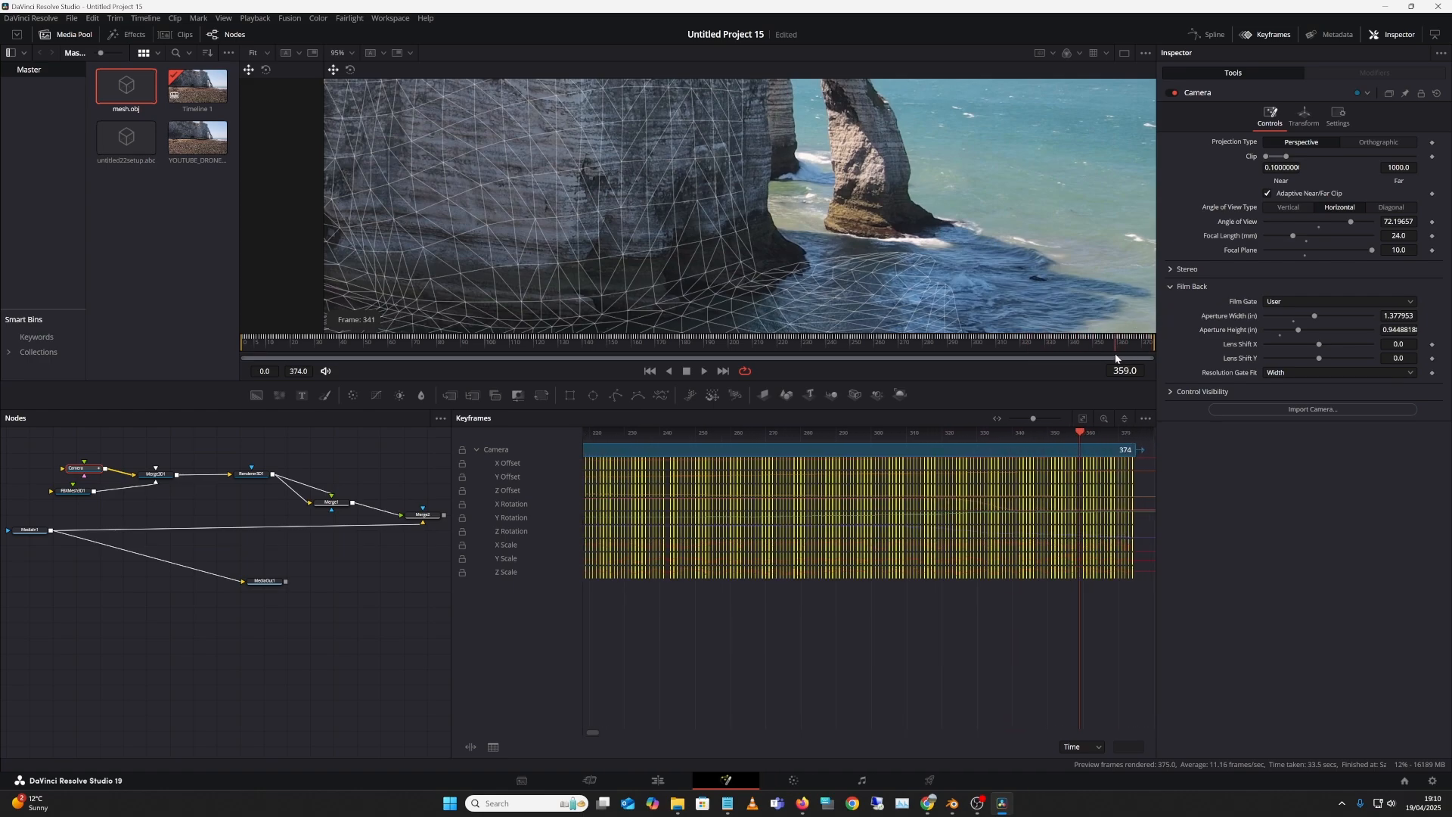
pyautogui.click(416, 523)
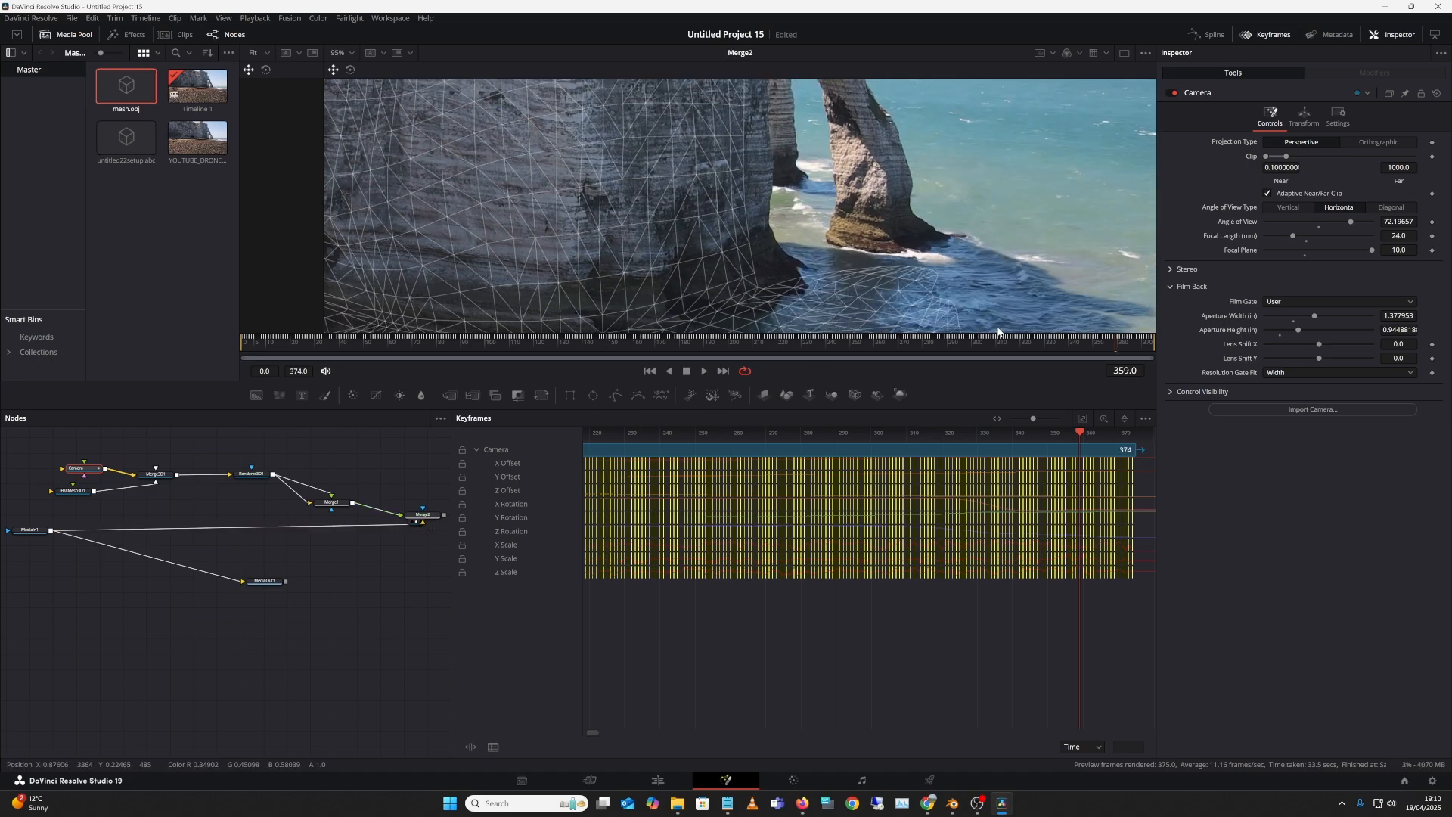
pyautogui.moveTo(1104, 339); pyautogui.dragTo(912, 424)
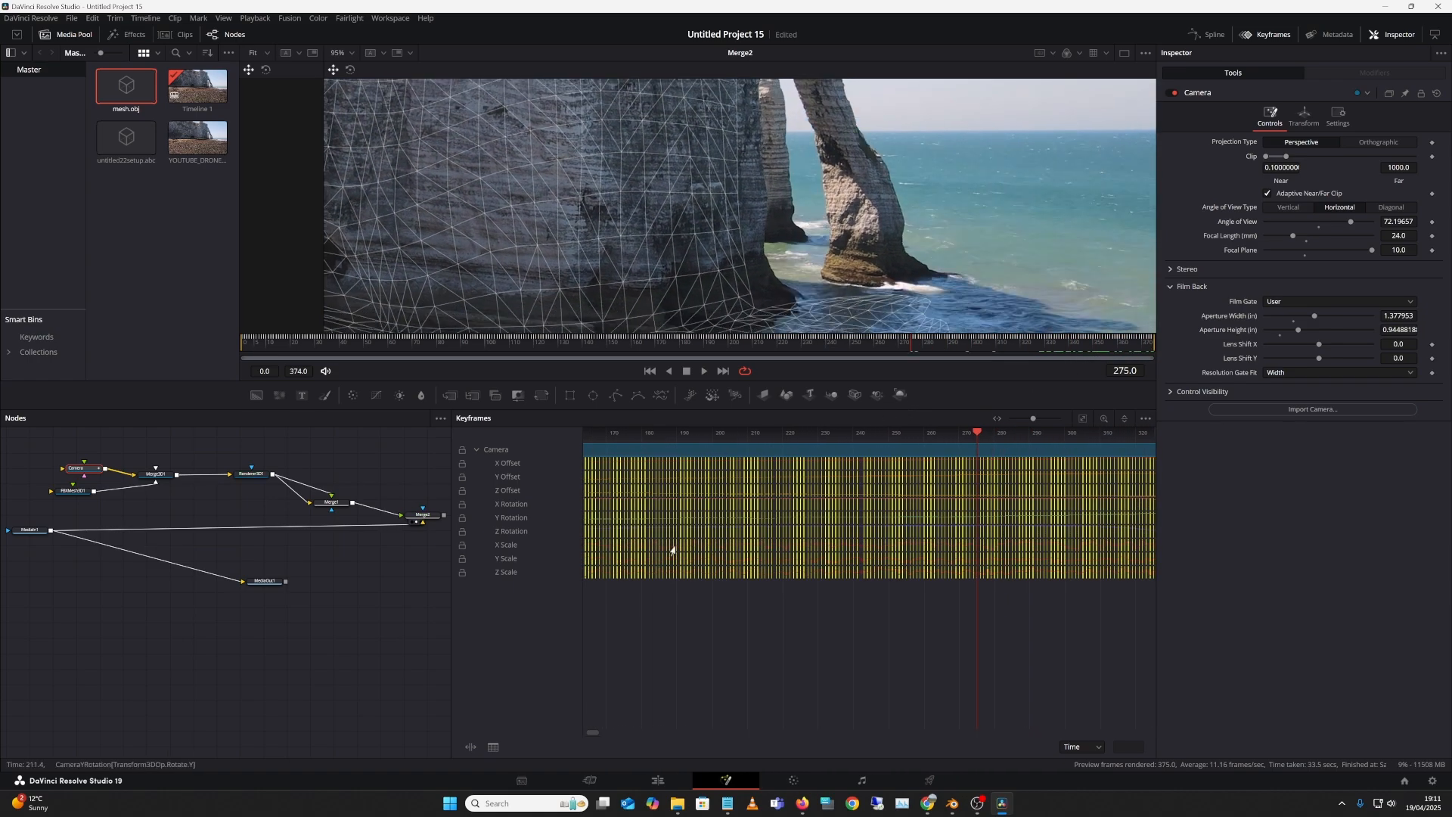
# Step: Create a Merge2 preview on RightView and render frames 0 to 374
pyautogui.rightClick(421, 517)
pyautogui.moveTo(527, 183)
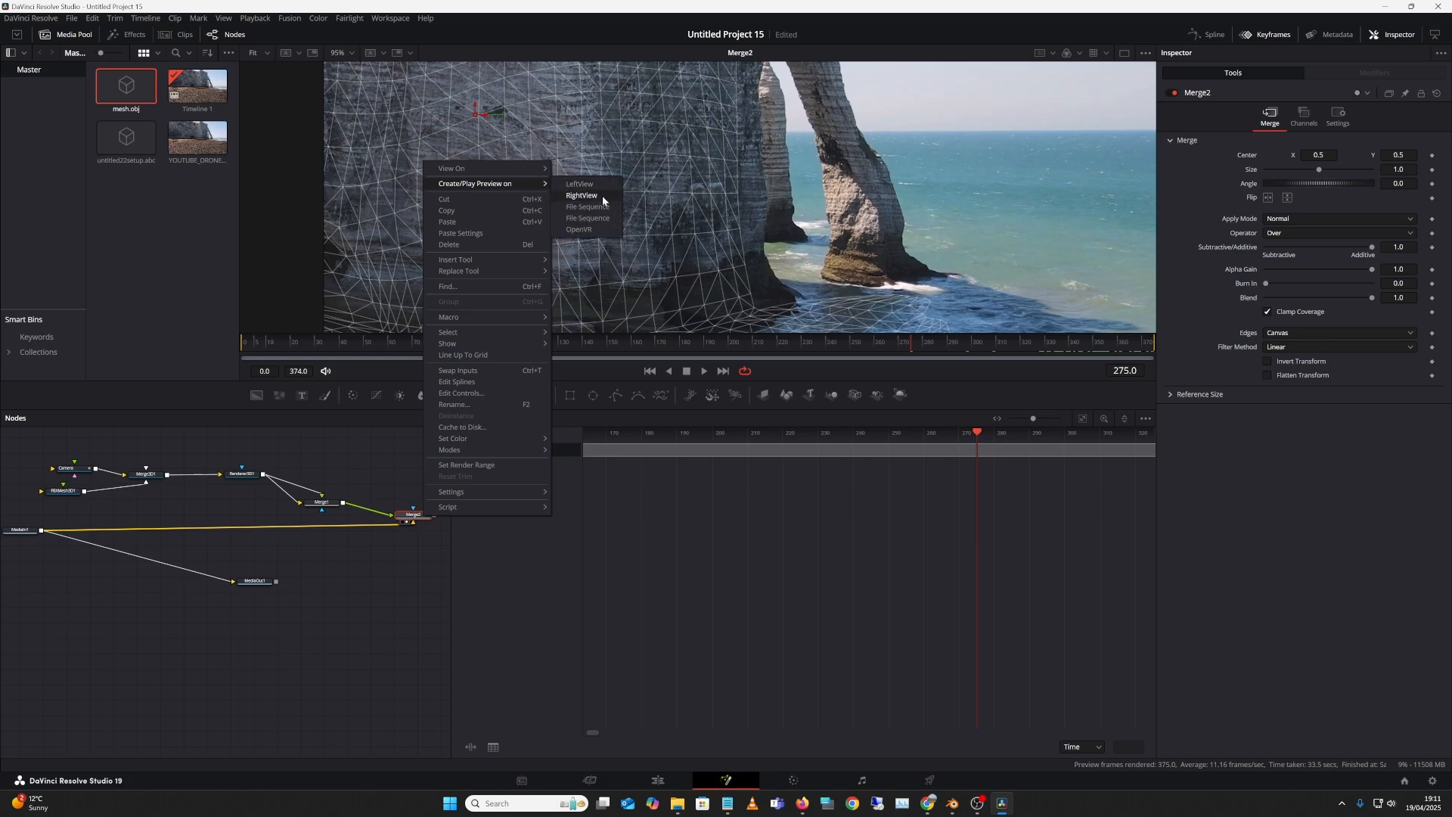
pyautogui.click(601, 197)
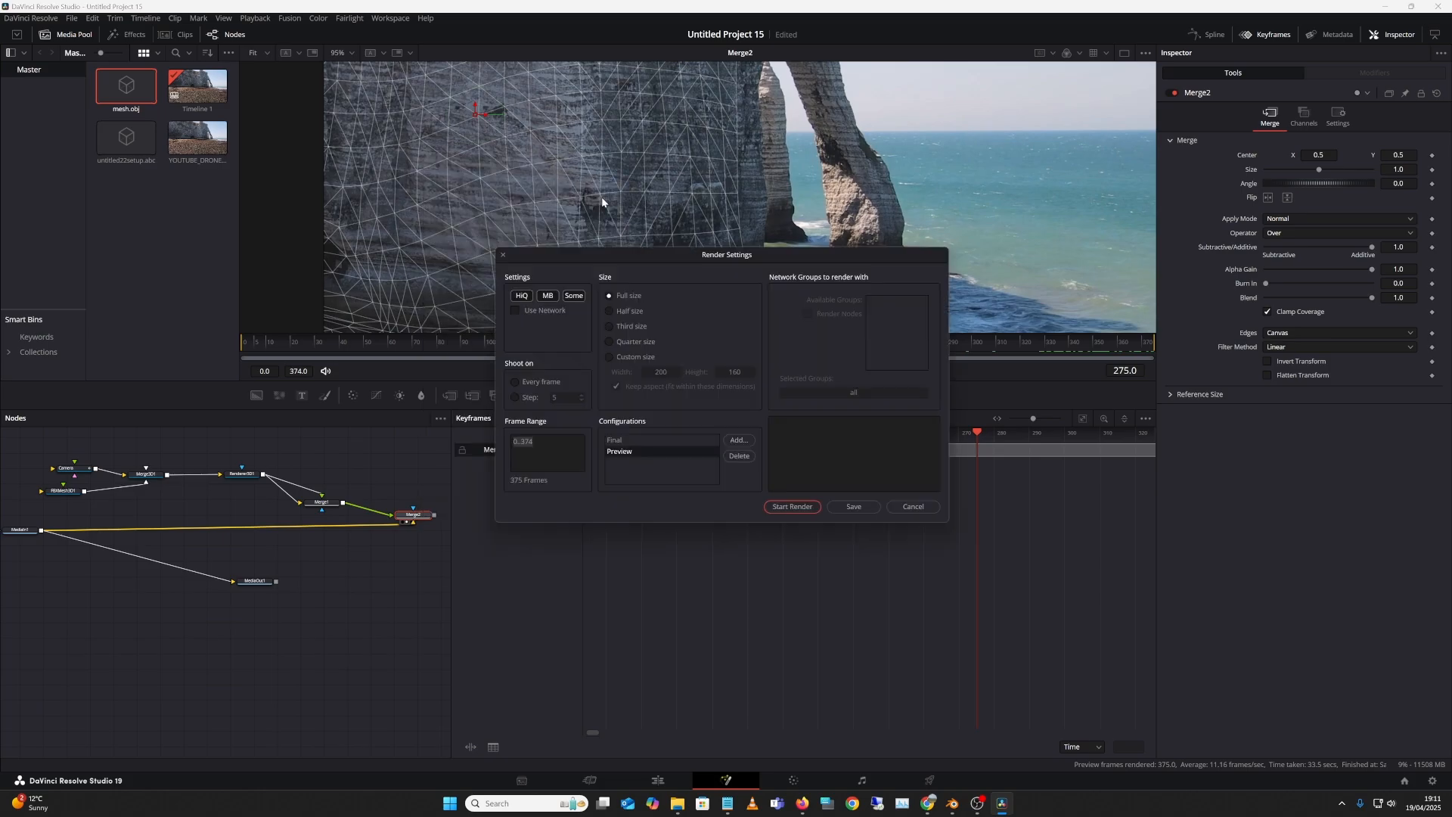
pyautogui.click(808, 509)
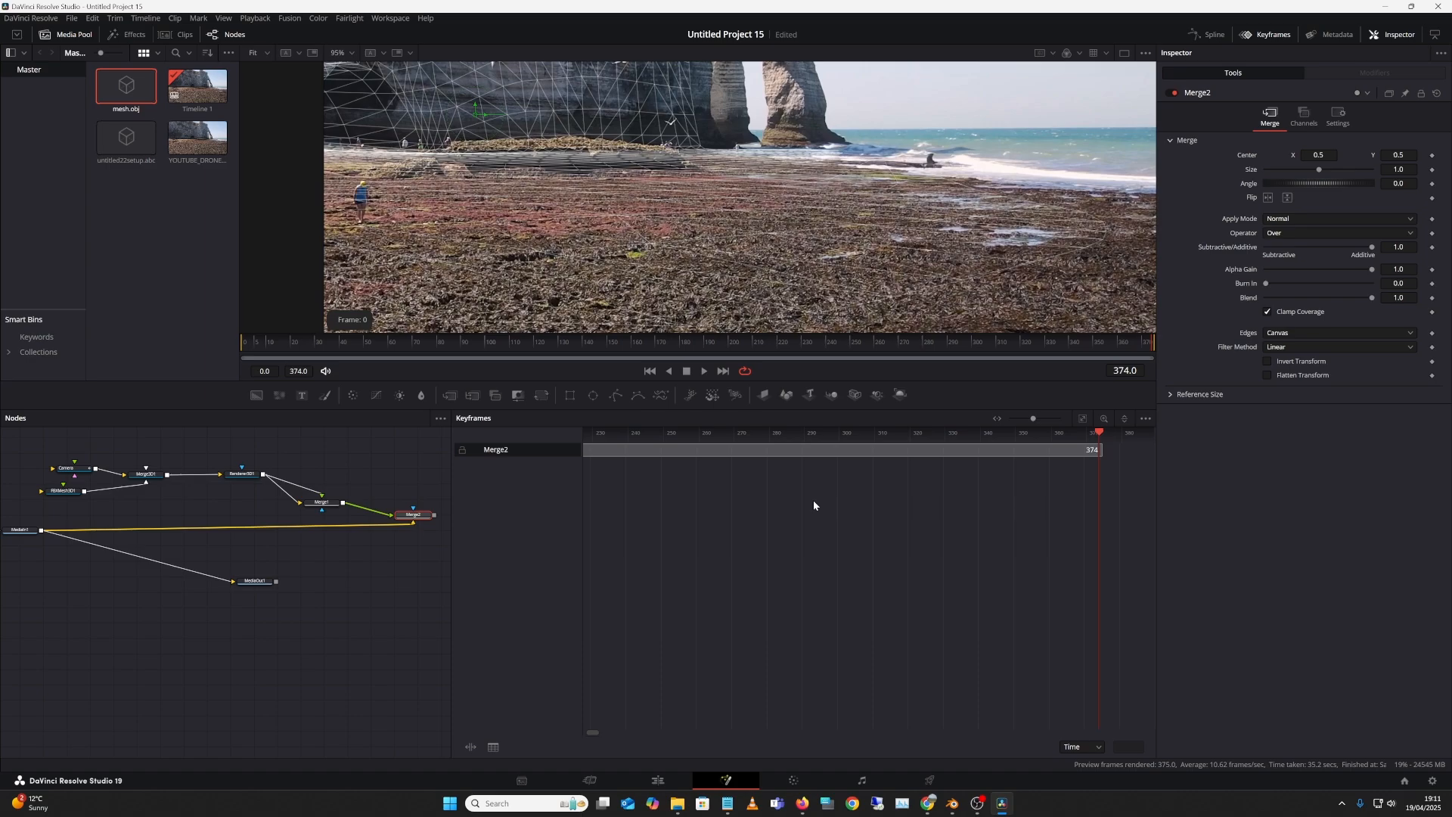
# Step: Play the rendered preview through frame 374, checking the mesh stays on the cliff arches
pyautogui.moveTo(1120, 344); pyautogui.dragTo(1110, 345)
pyautogui.rightClick(968, 191)
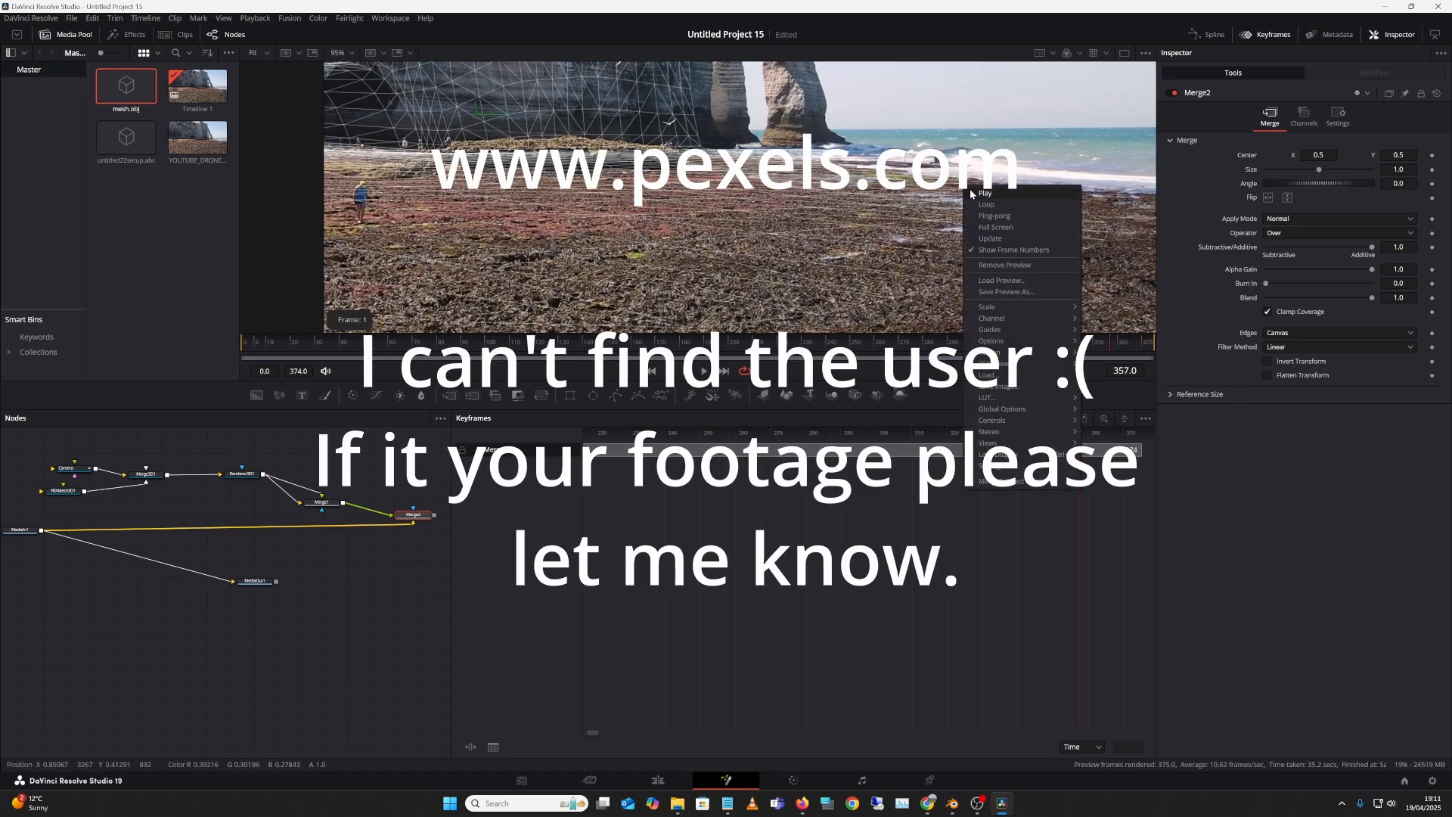
pyautogui.click(995, 194)
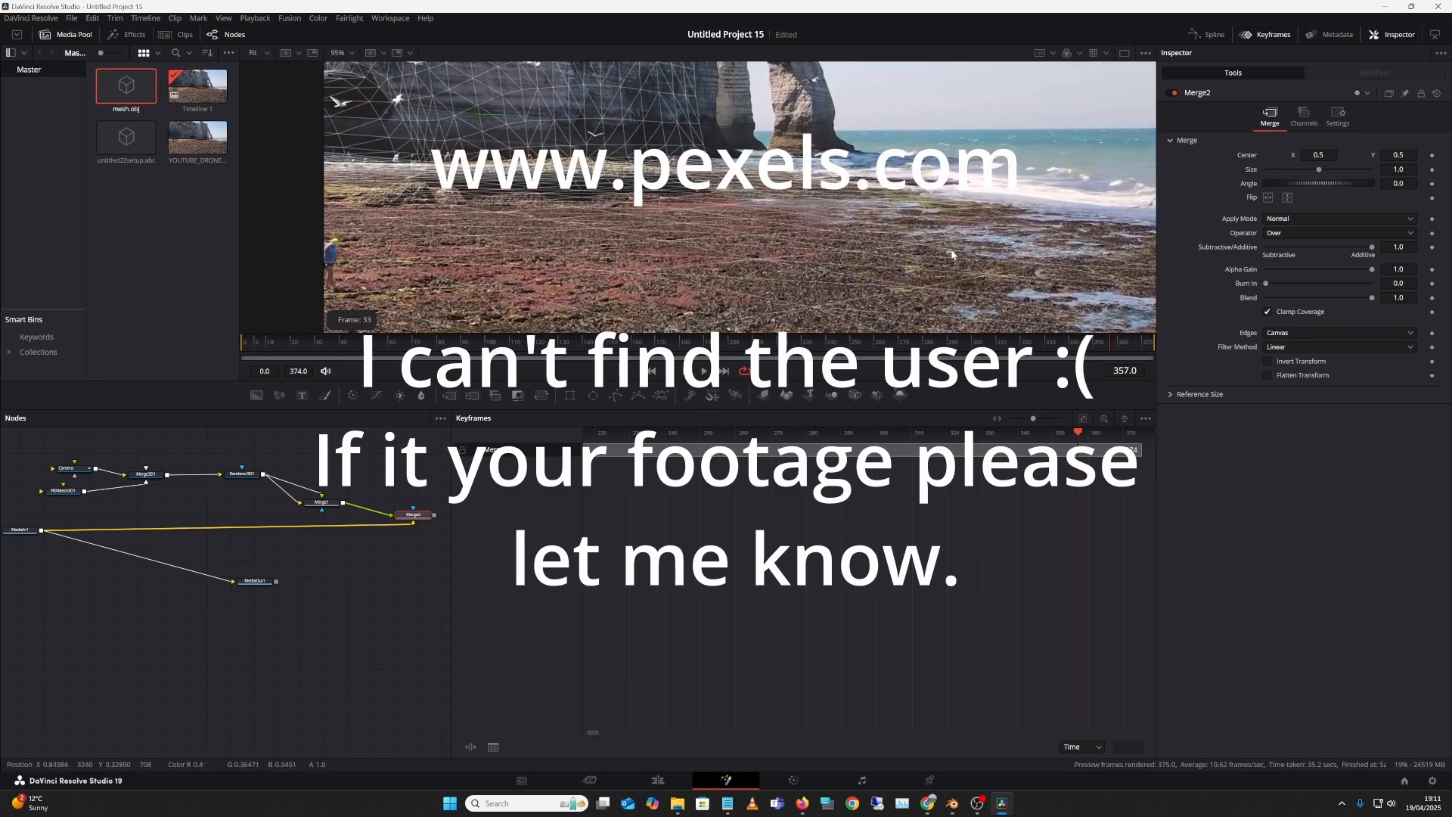
pyautogui.rightClick(958, 254)
pyautogui.click(1009, 261)
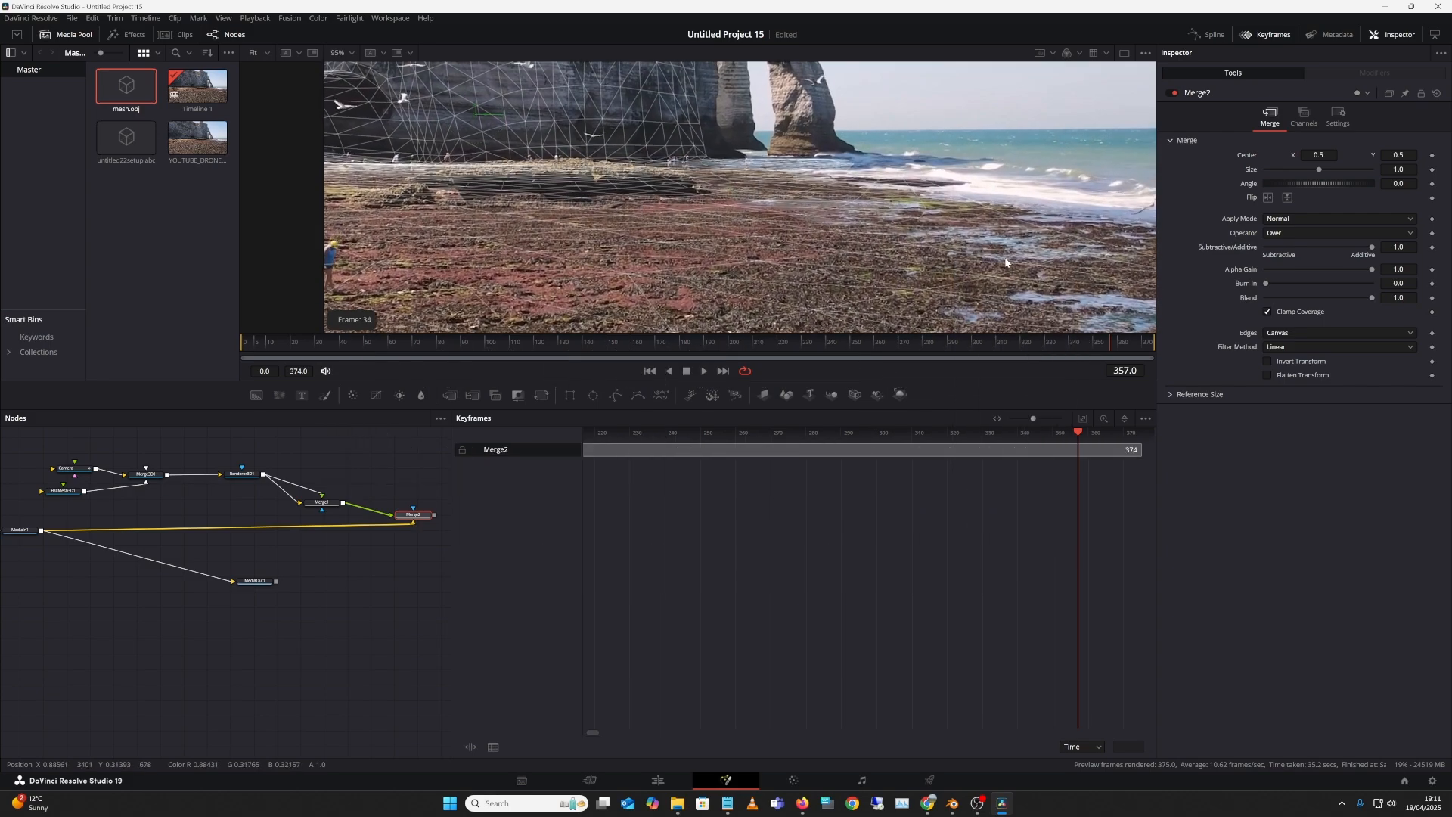
pyautogui.rightClick(974, 257)
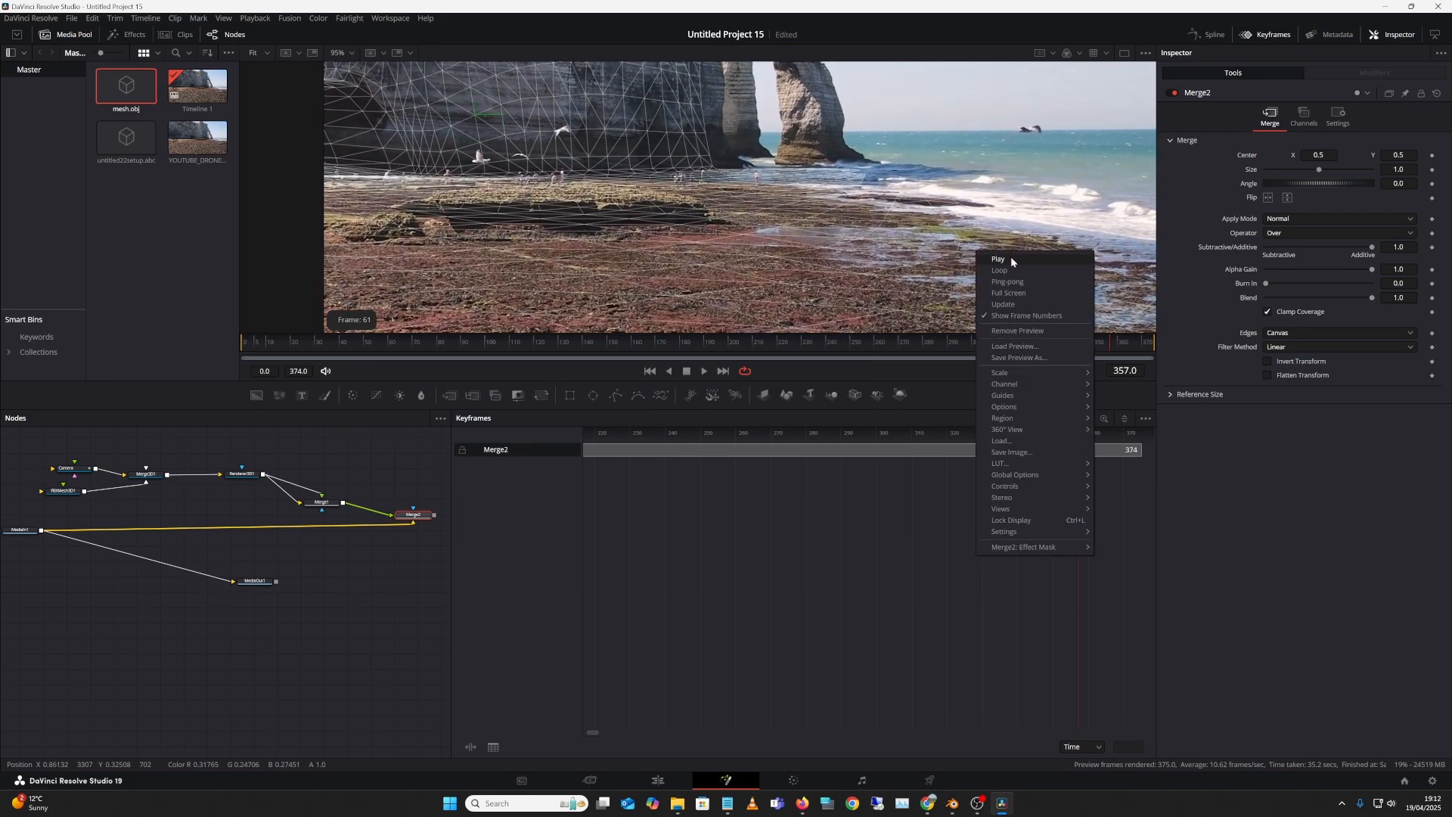
pyautogui.click(1010, 258)
pyautogui.rightClick(997, 260)
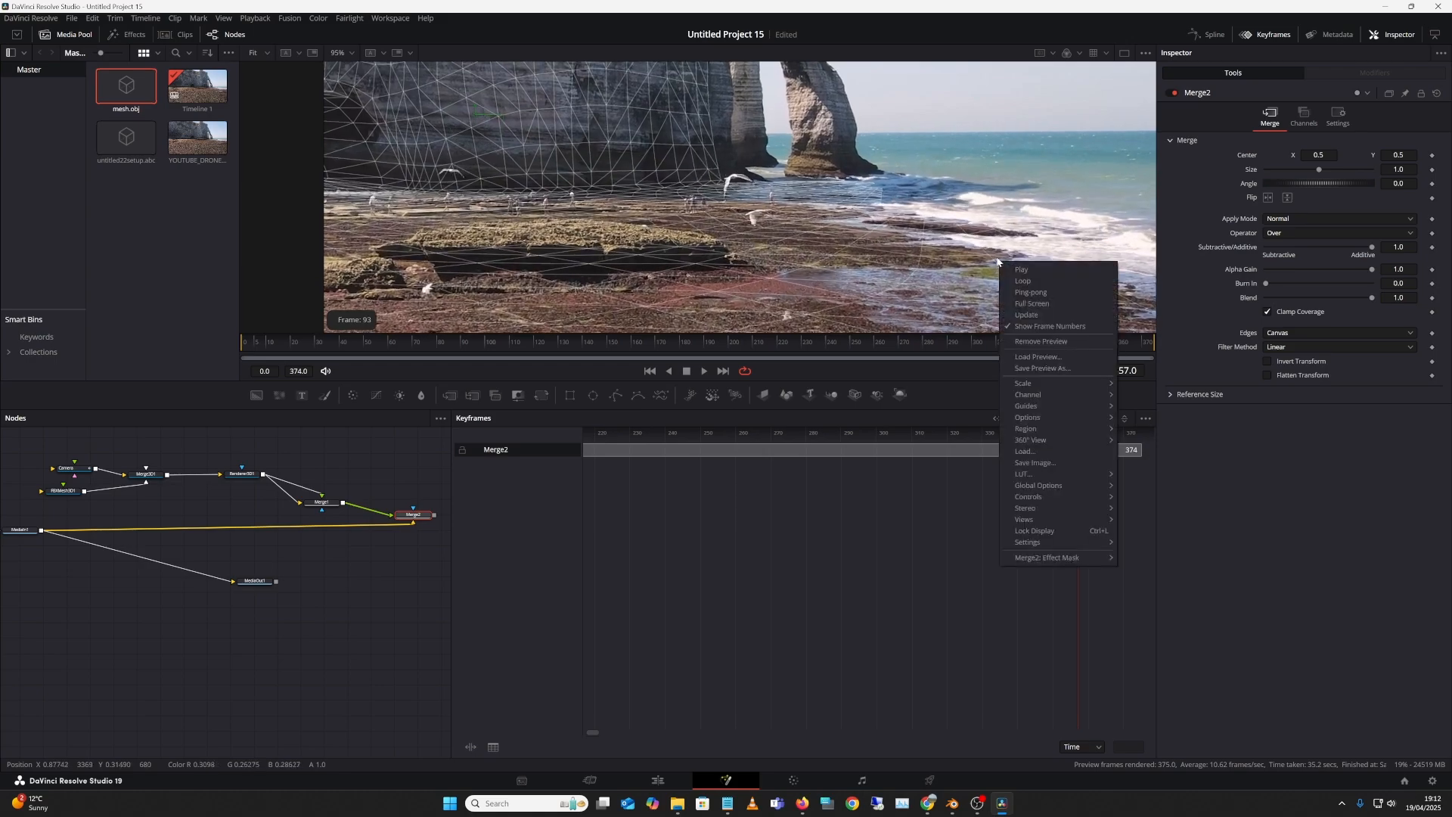
pyautogui.rightClick(1009, 231)
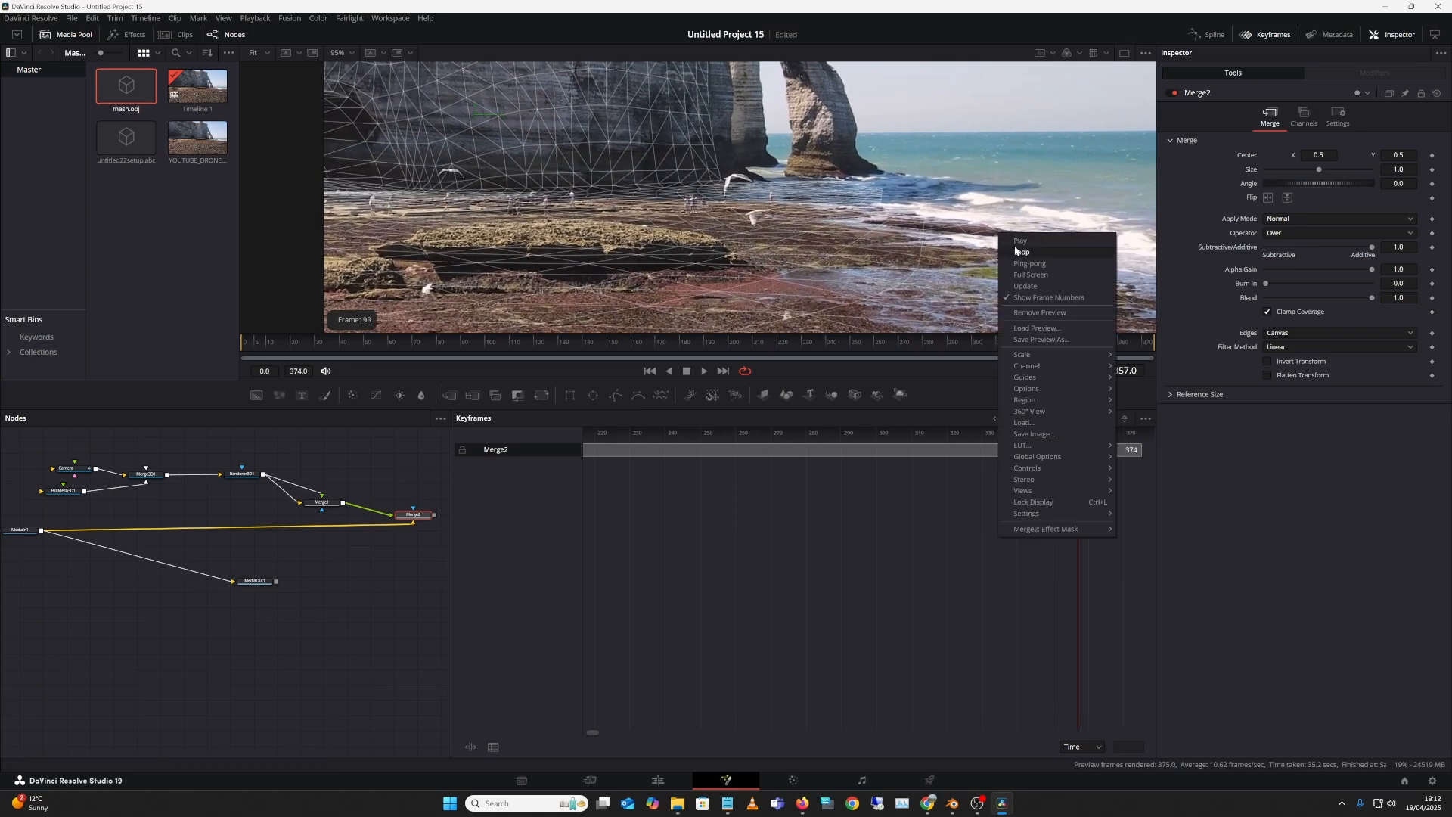
pyautogui.click(1025, 241)
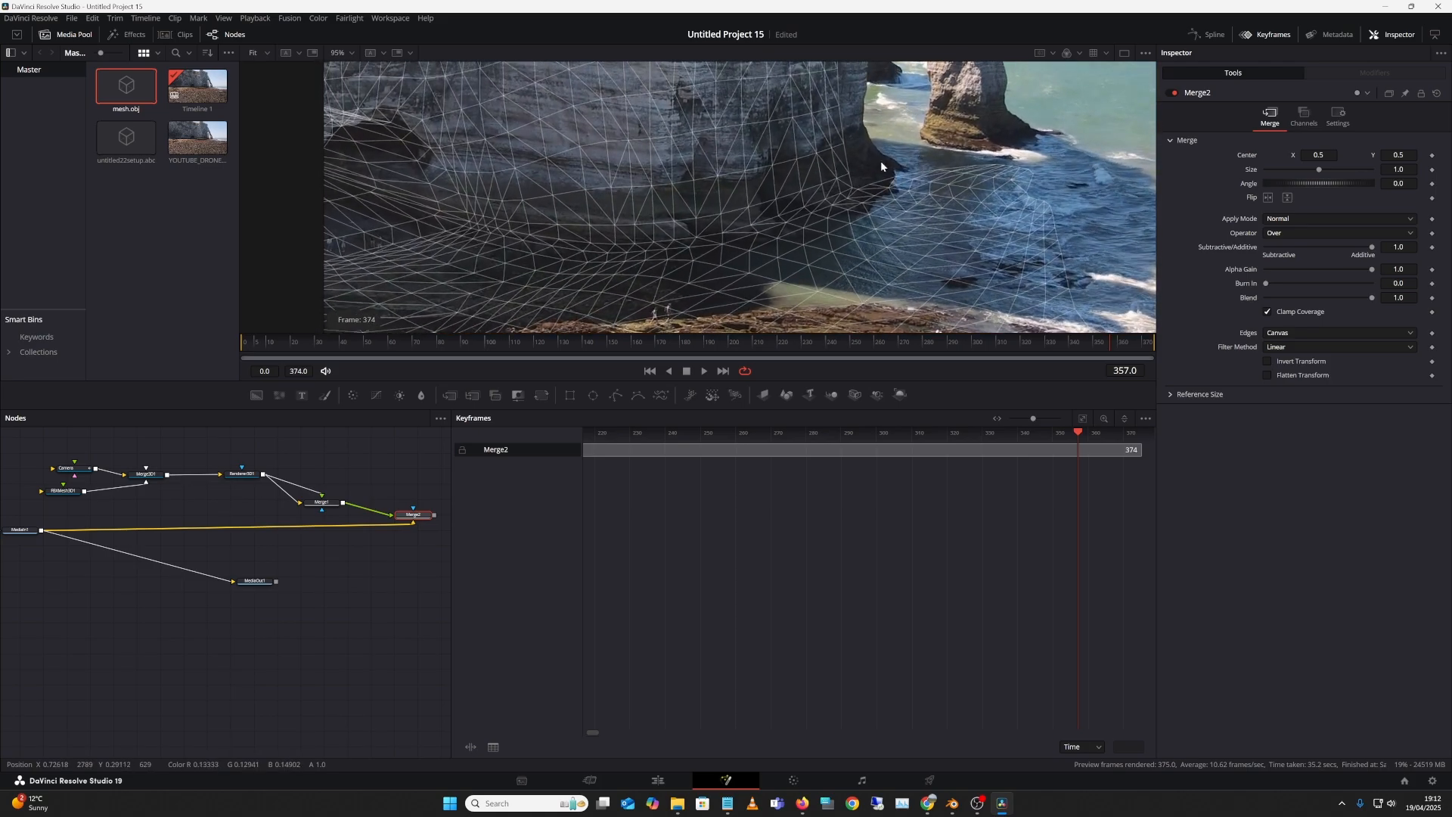
pyautogui.moveTo(977, 808)
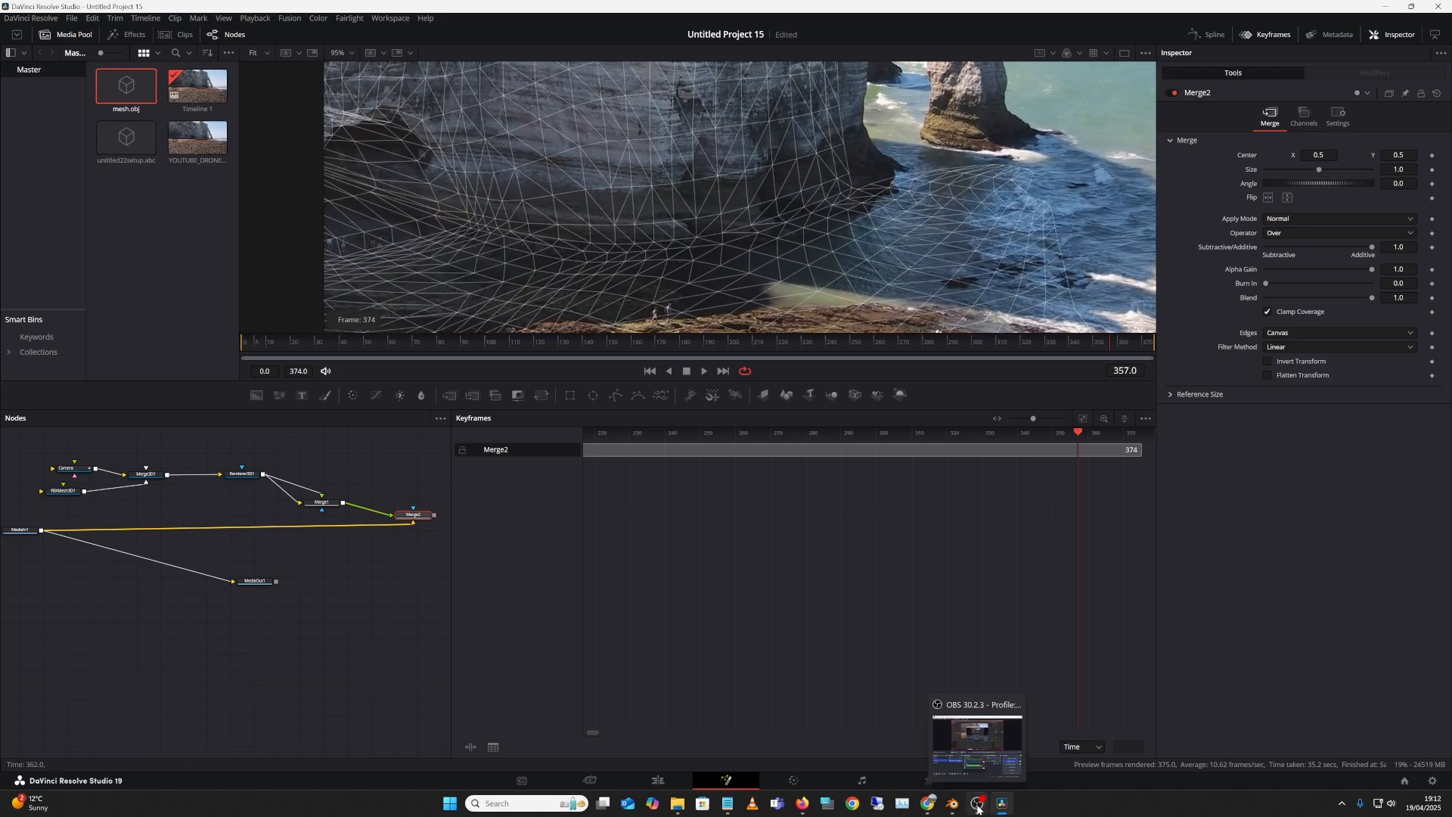